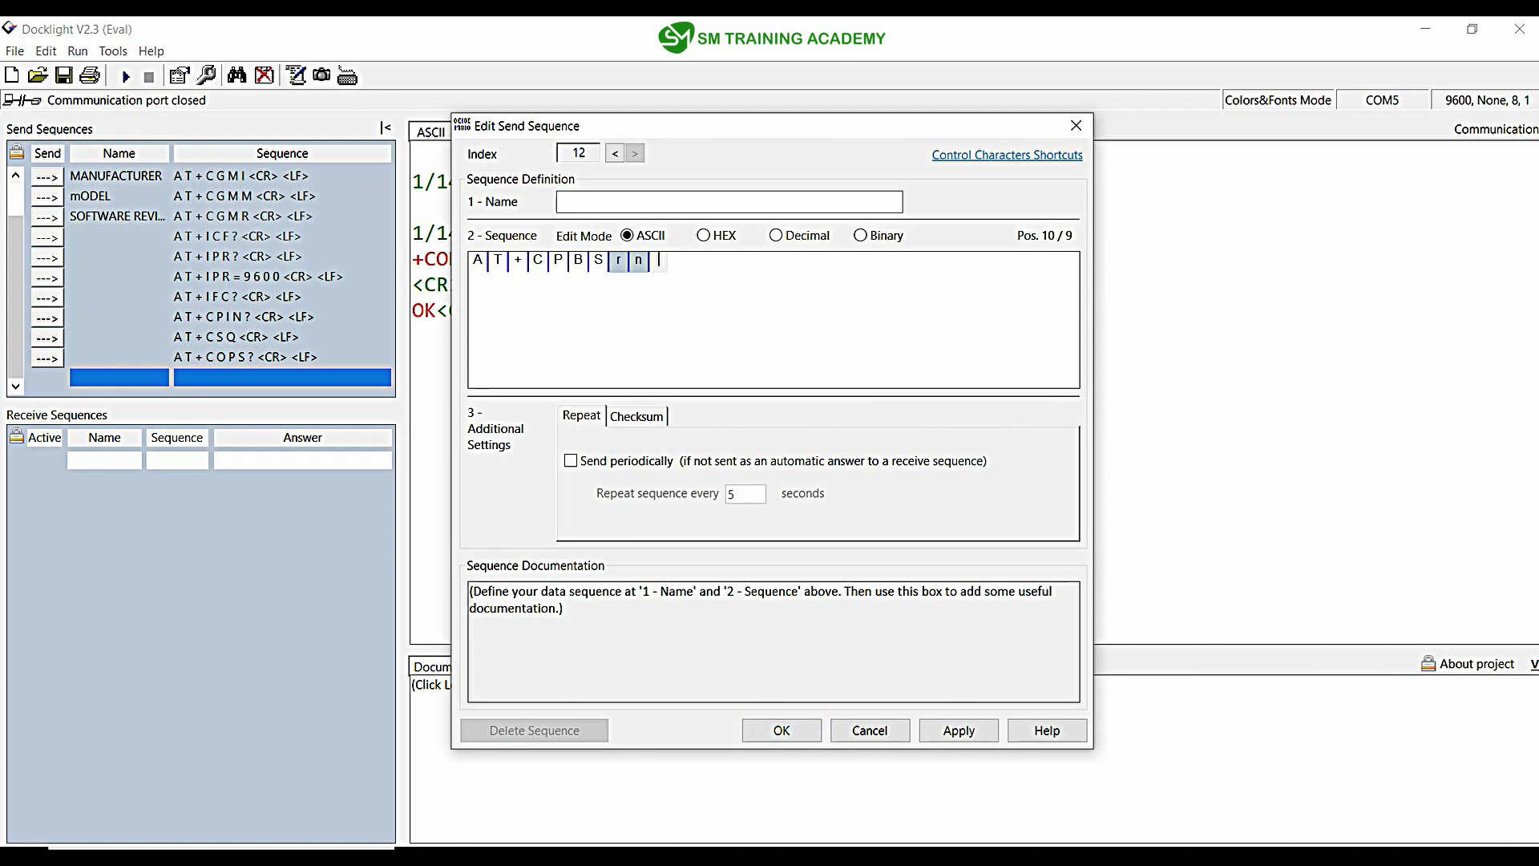
Step: Insert '?' before the CR LF to make AT+CPBS?, check its hex bytes, and save it
left_click(618, 260)
type("?")
key("F6")
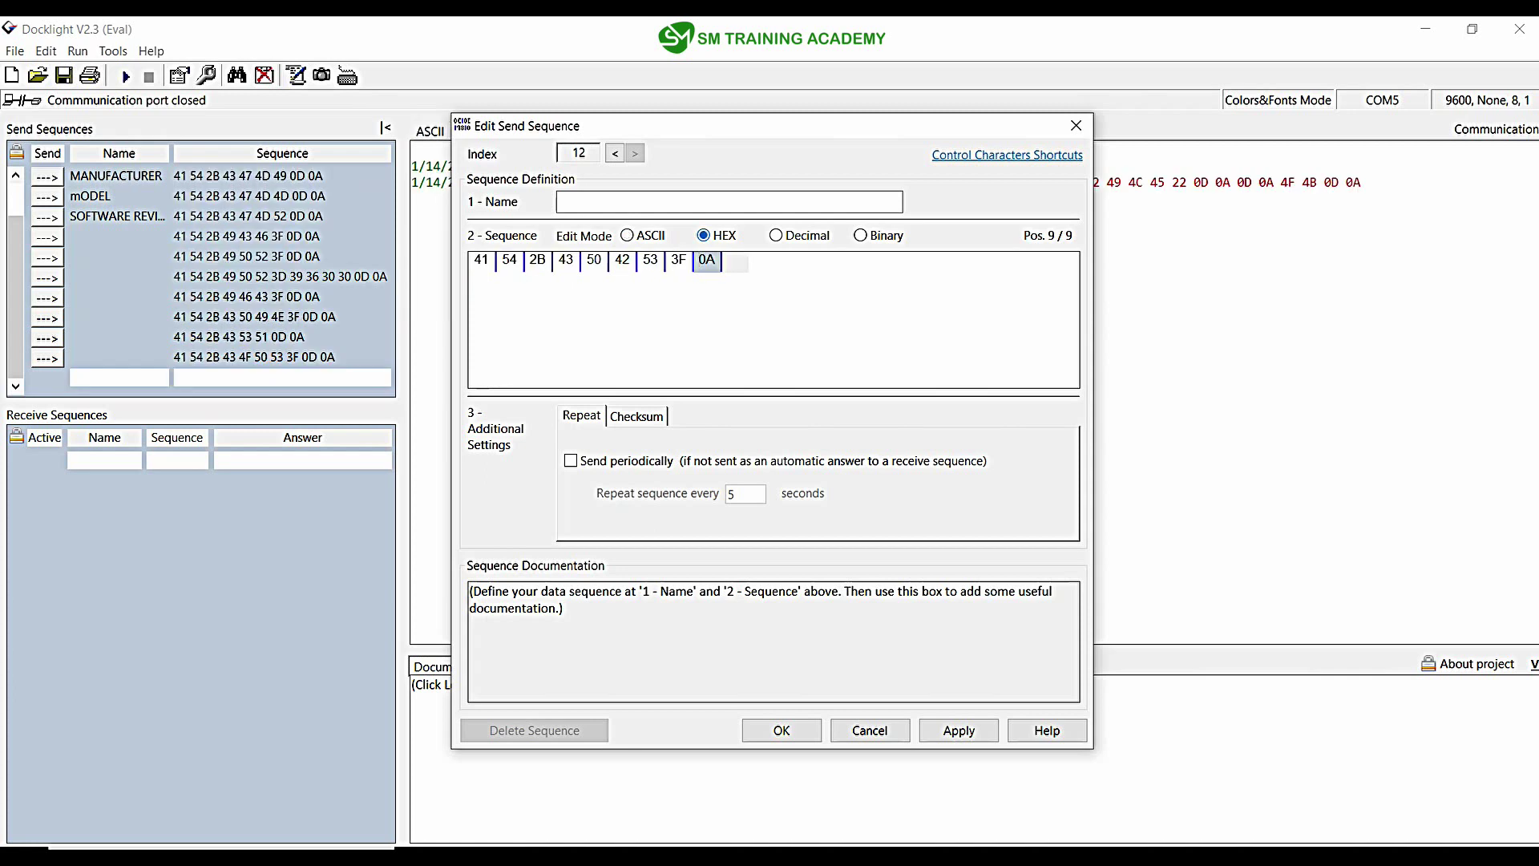
key("Return")
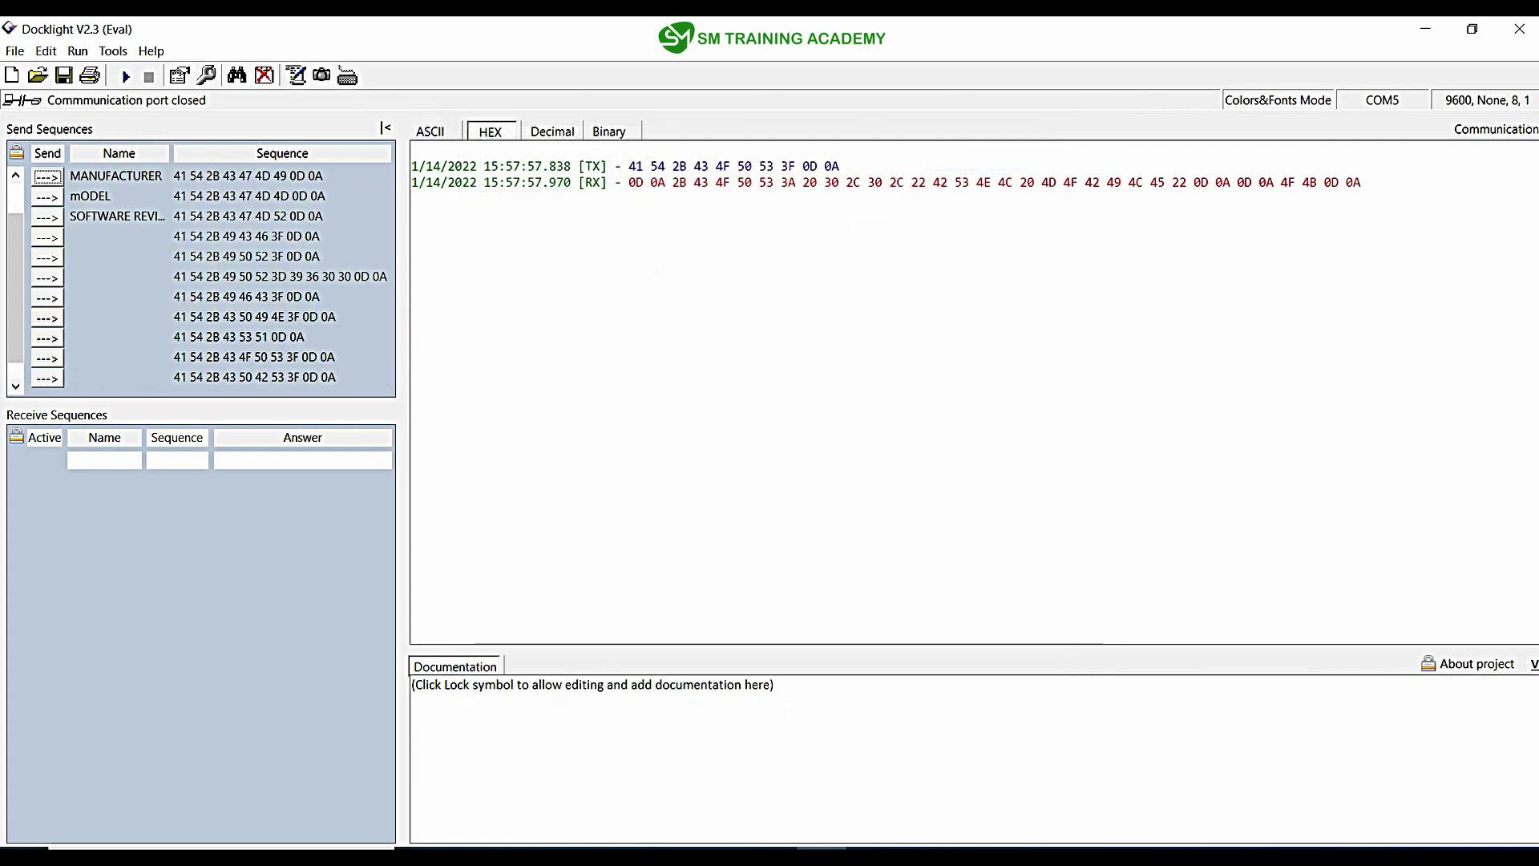
key("F6")
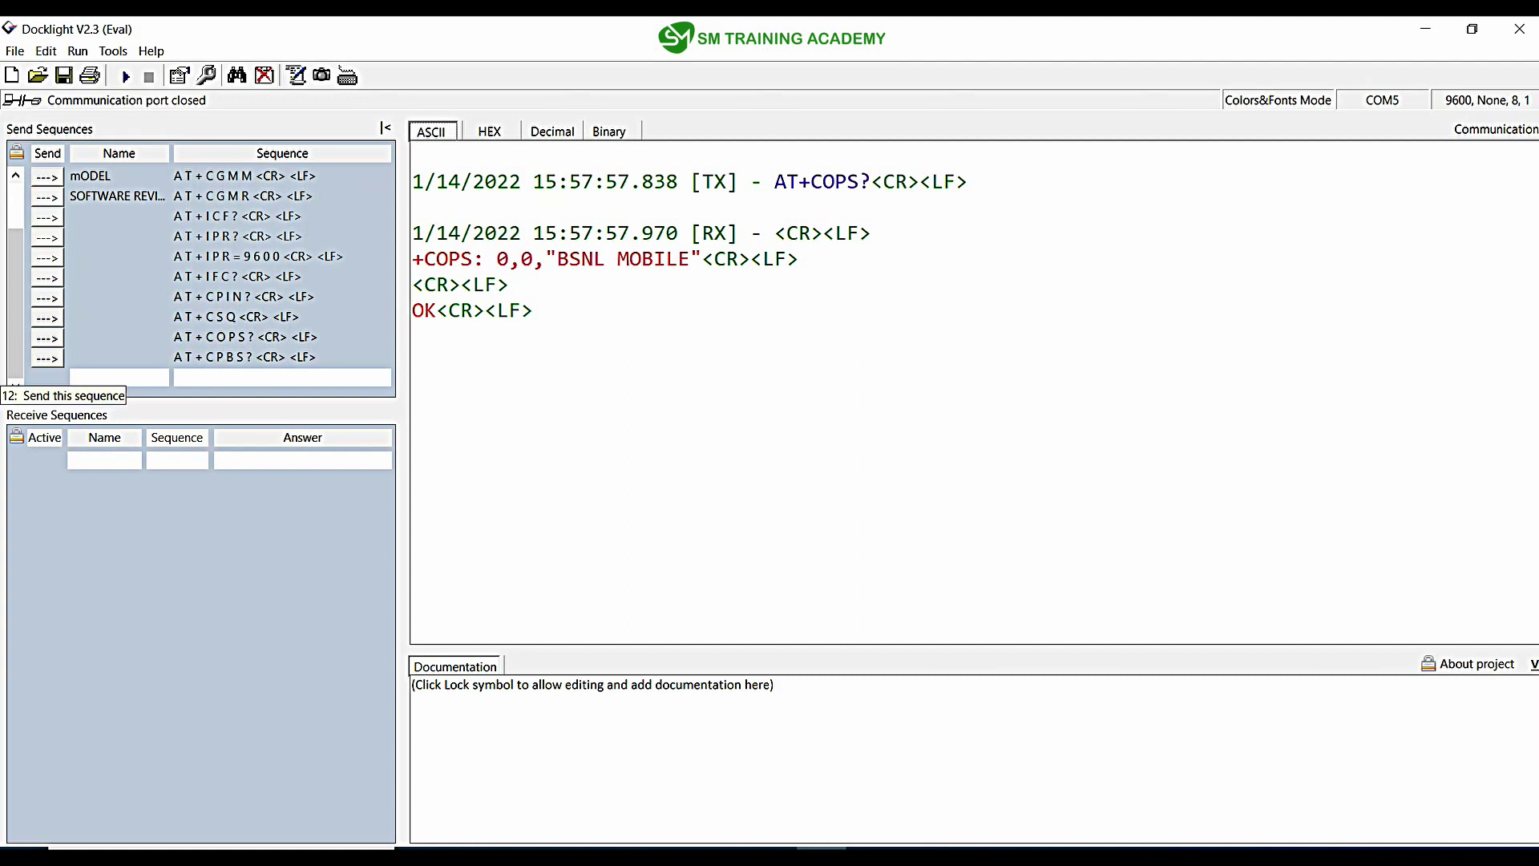
Step: Send AT+CPBS?, highlight the "SM",3,250 reply, and bring up the phonebook commands slide
left_click(47, 357)
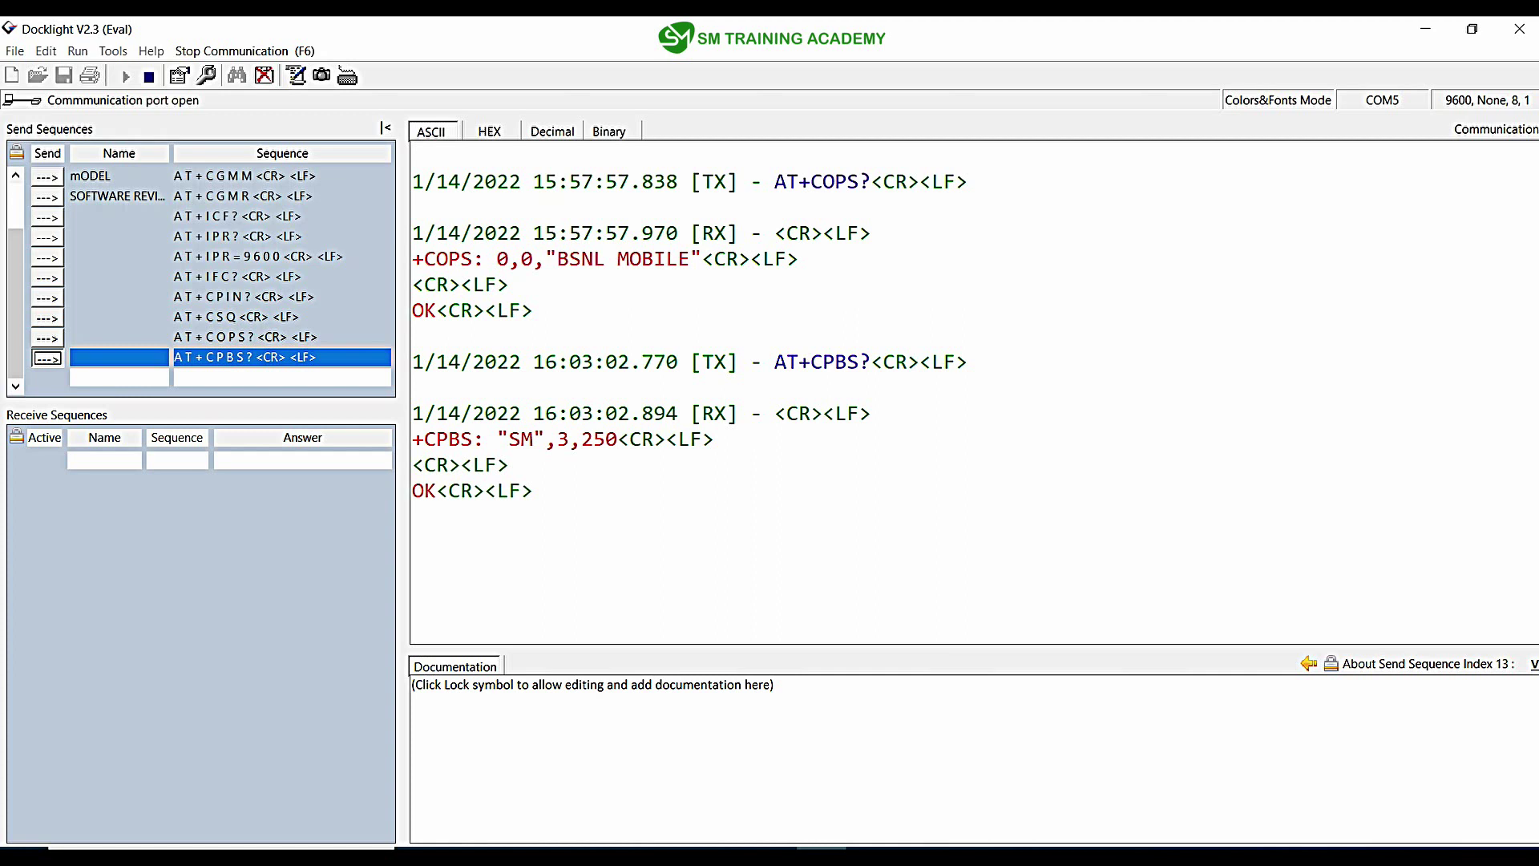
left_click_drag(509, 439, 617, 439)
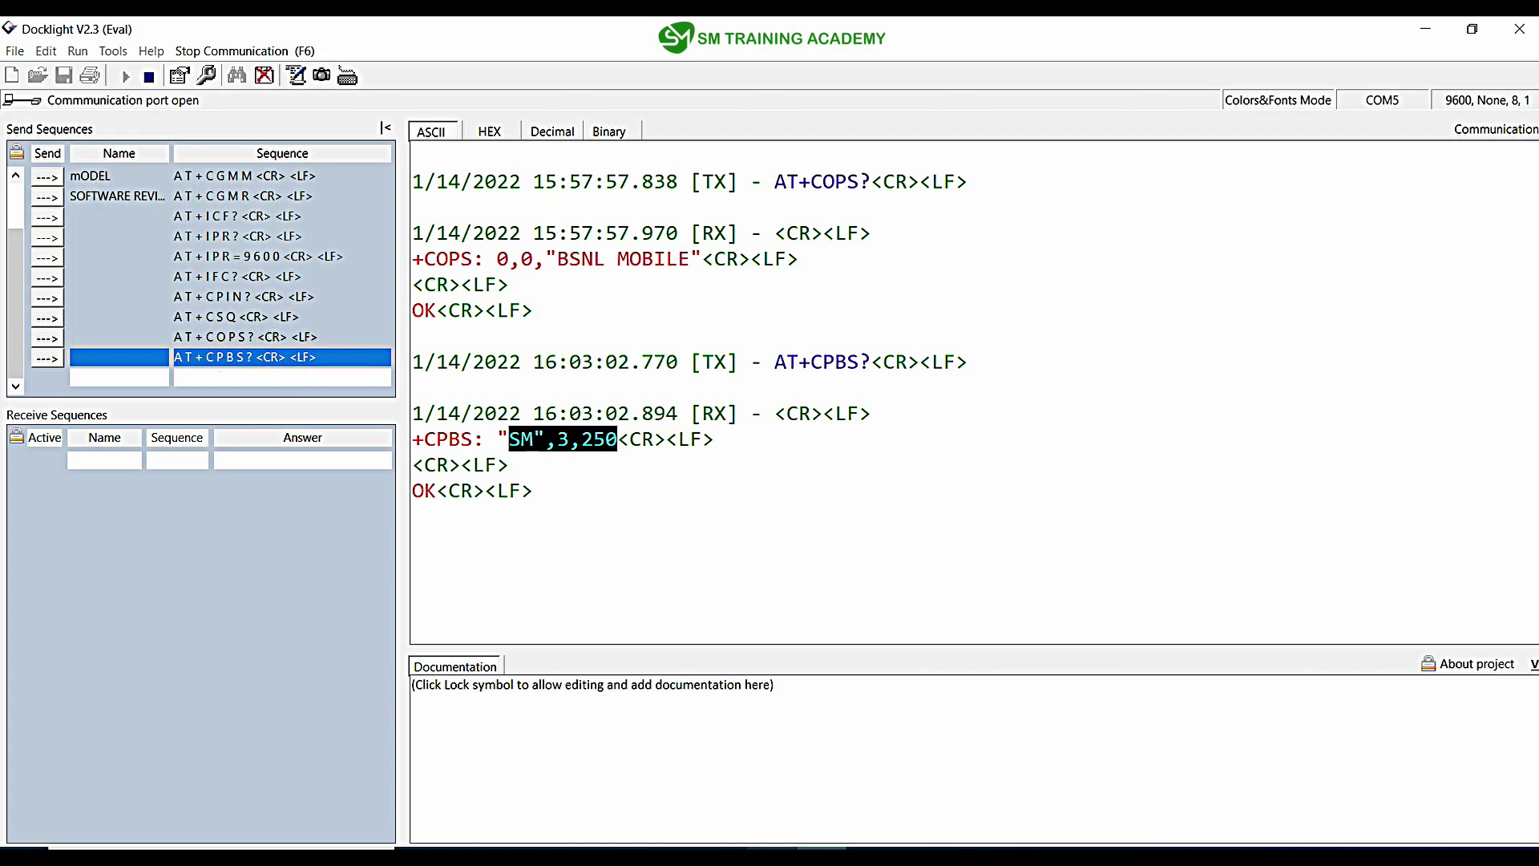
key("alt+Tab")
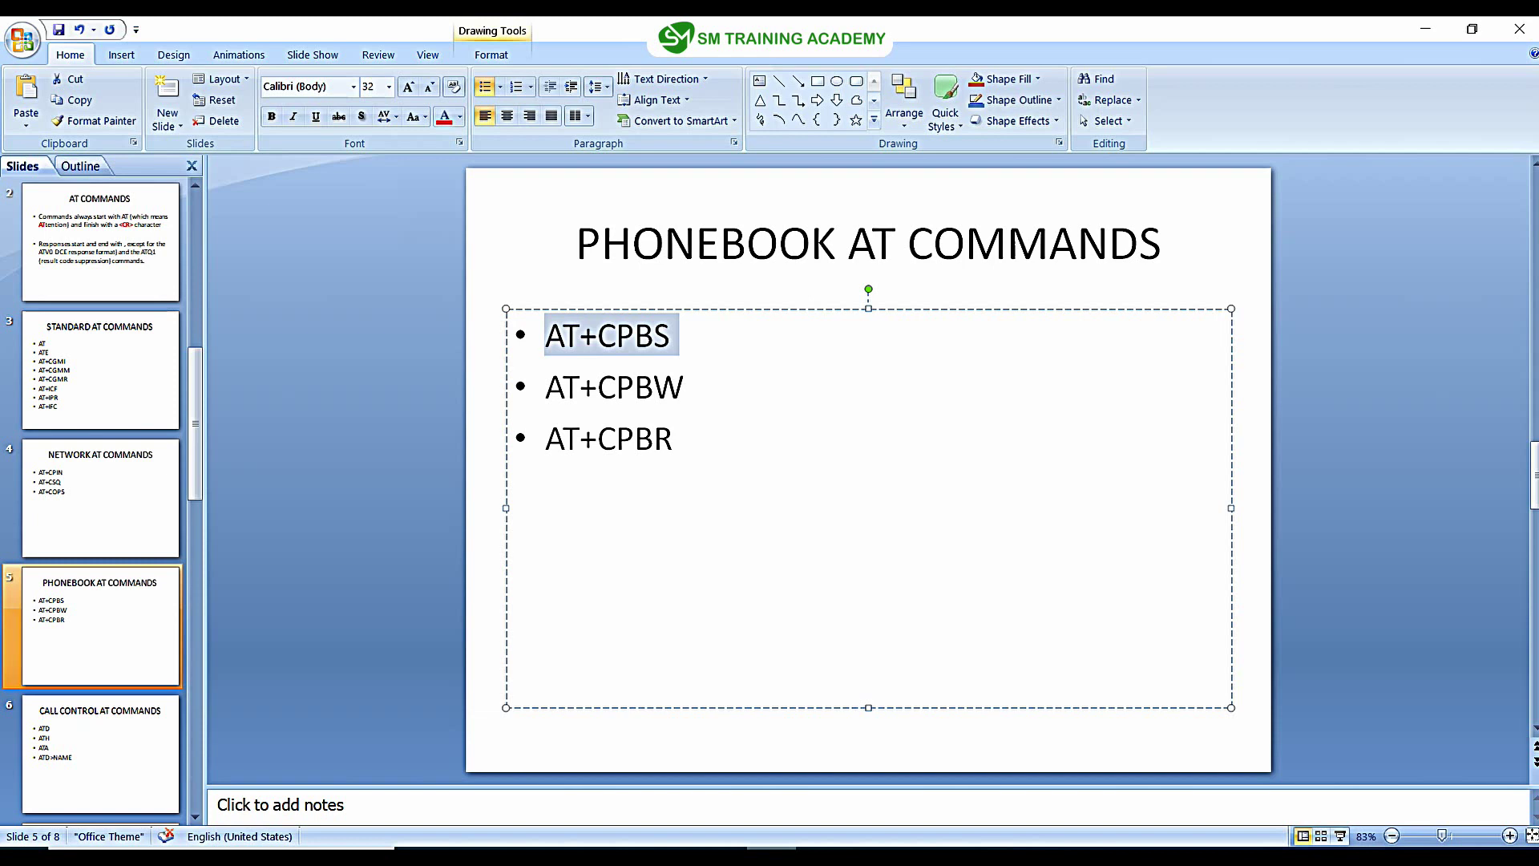
Step: Highlight AT+CPBW on the slide and return to the Docklight log
left_click_drag(546, 387, 684, 387)
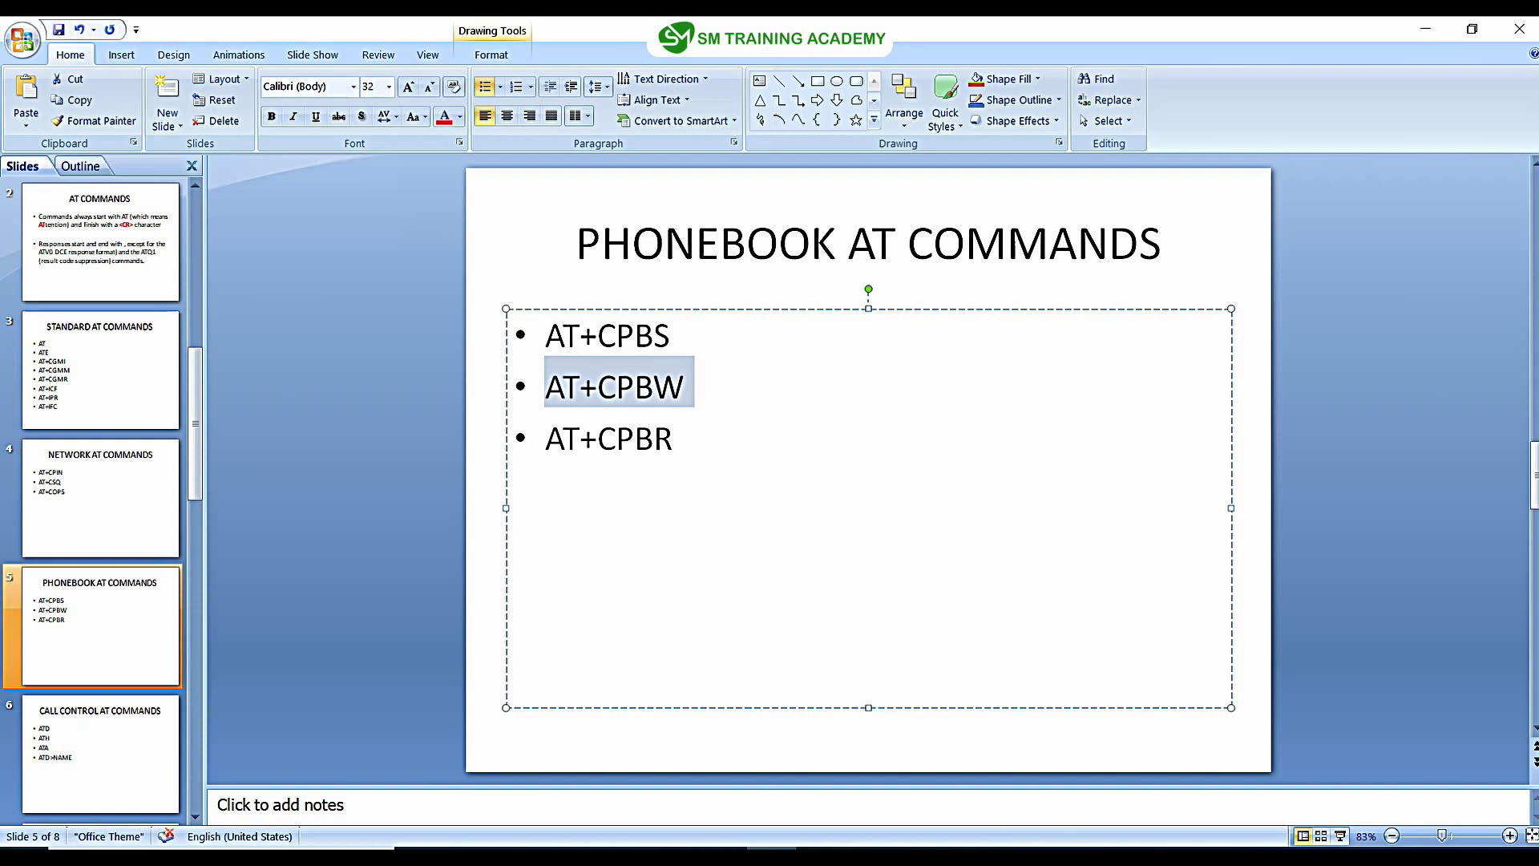
key("alt+Tab")
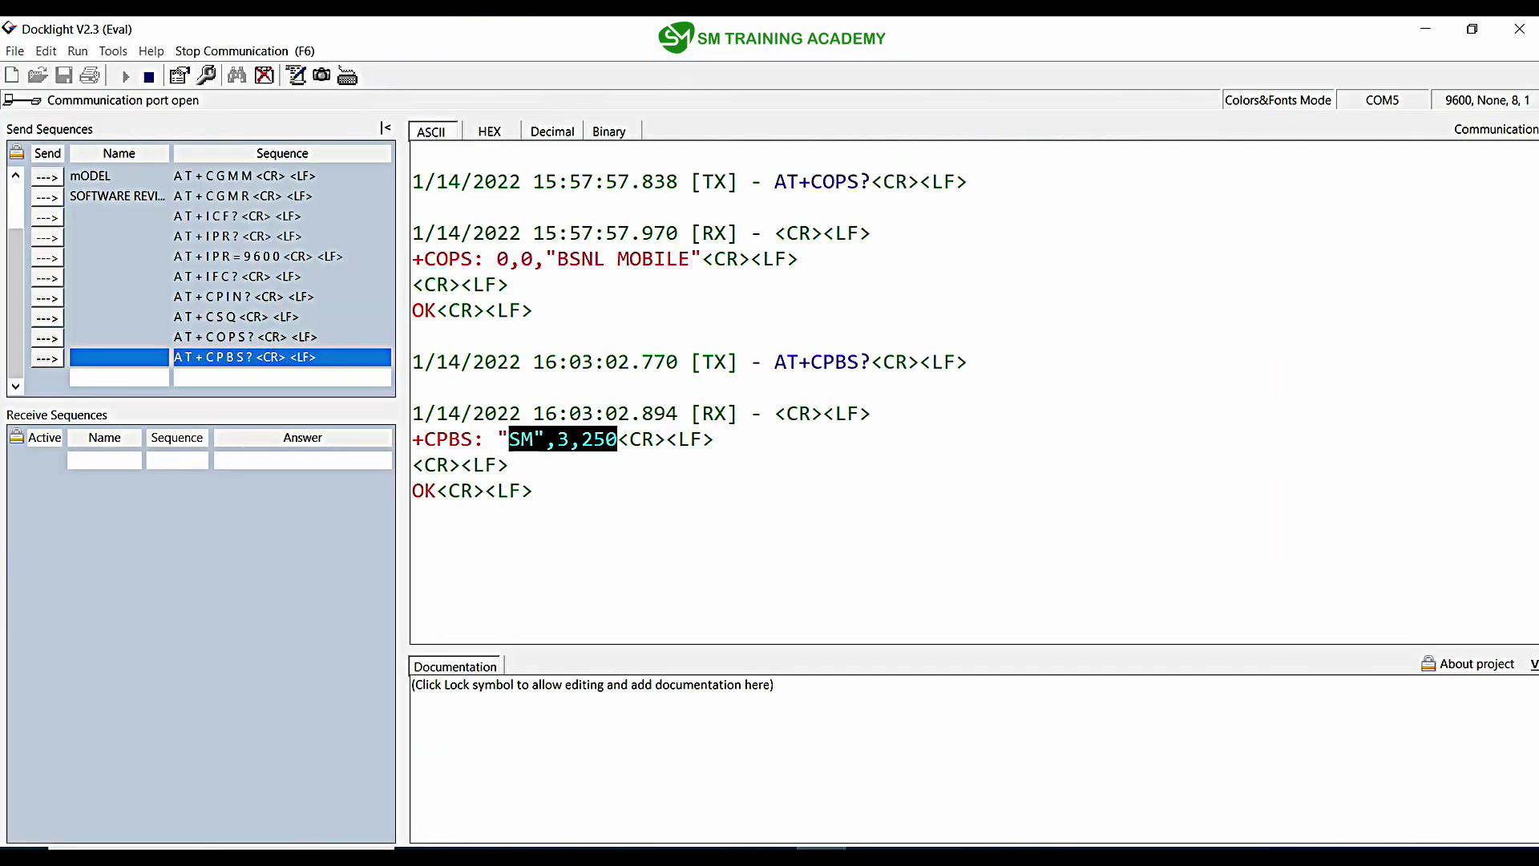
Step: Stop communication and start send sequence 13 with a pasted copy of AT+CPBS<CR><LF>
key("Down")
key("F6")
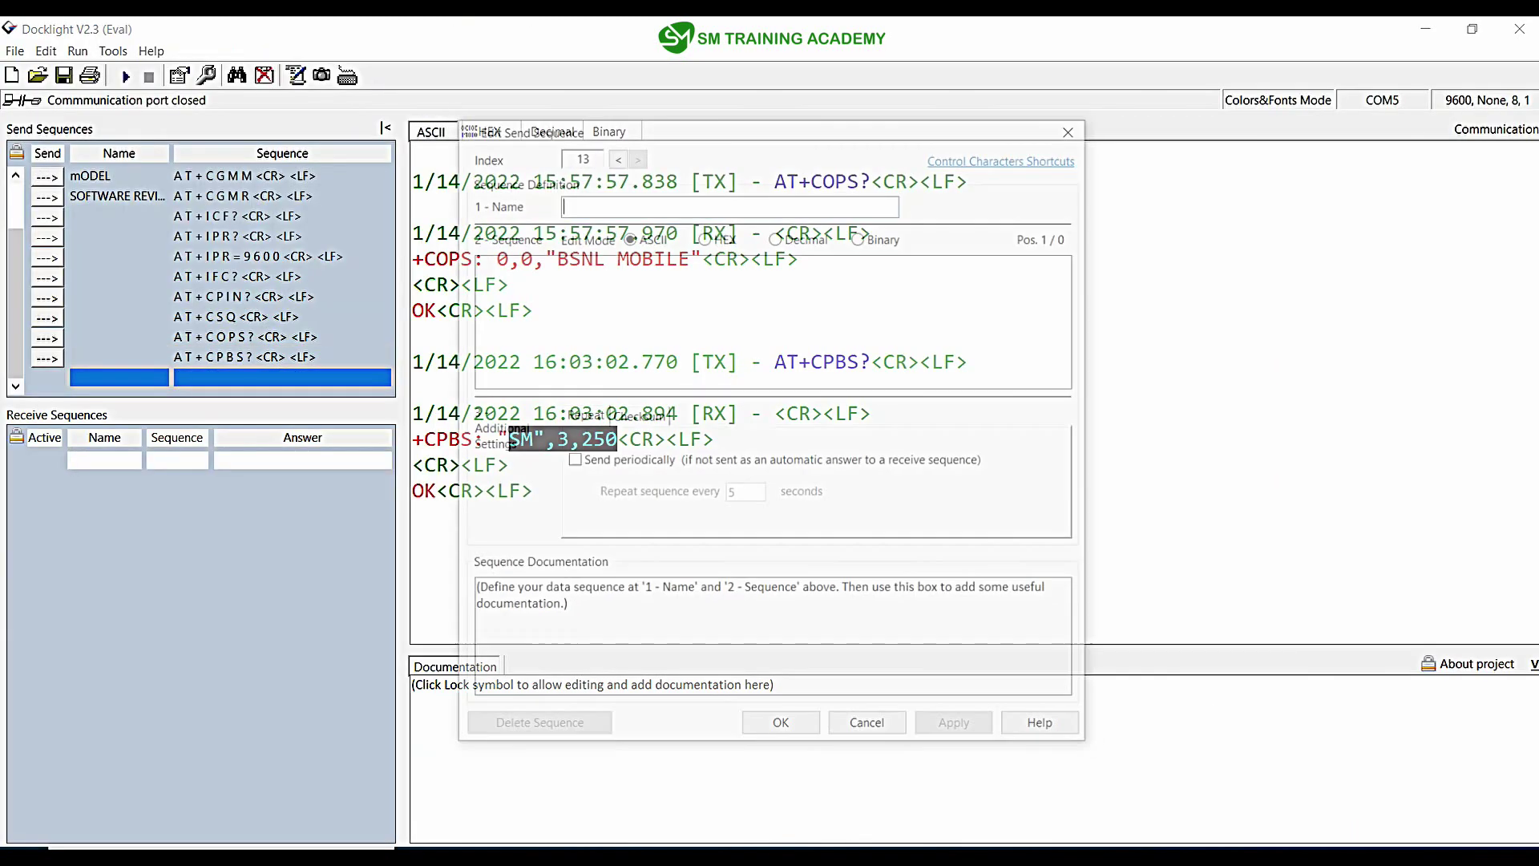
key("Return")
type("AT+CPBS")
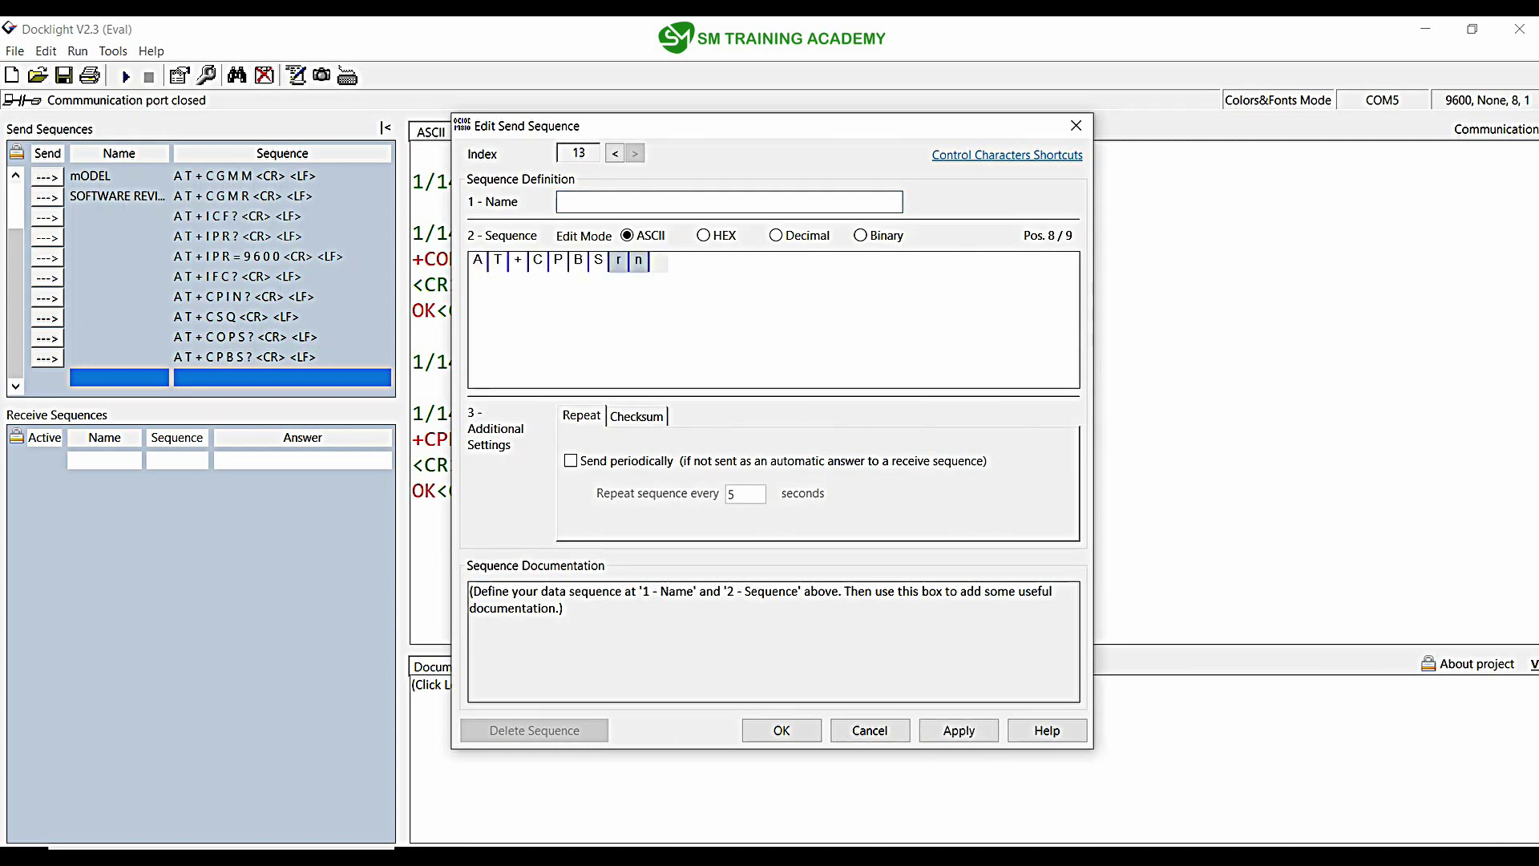
Step: Change the command to AT+CPBW=1 and type the quoted international phone number
mouse_move(618, 261)
left_click(599, 261)
double_click(599, 262)
type("w")
double_click(601, 261)
type("W=")
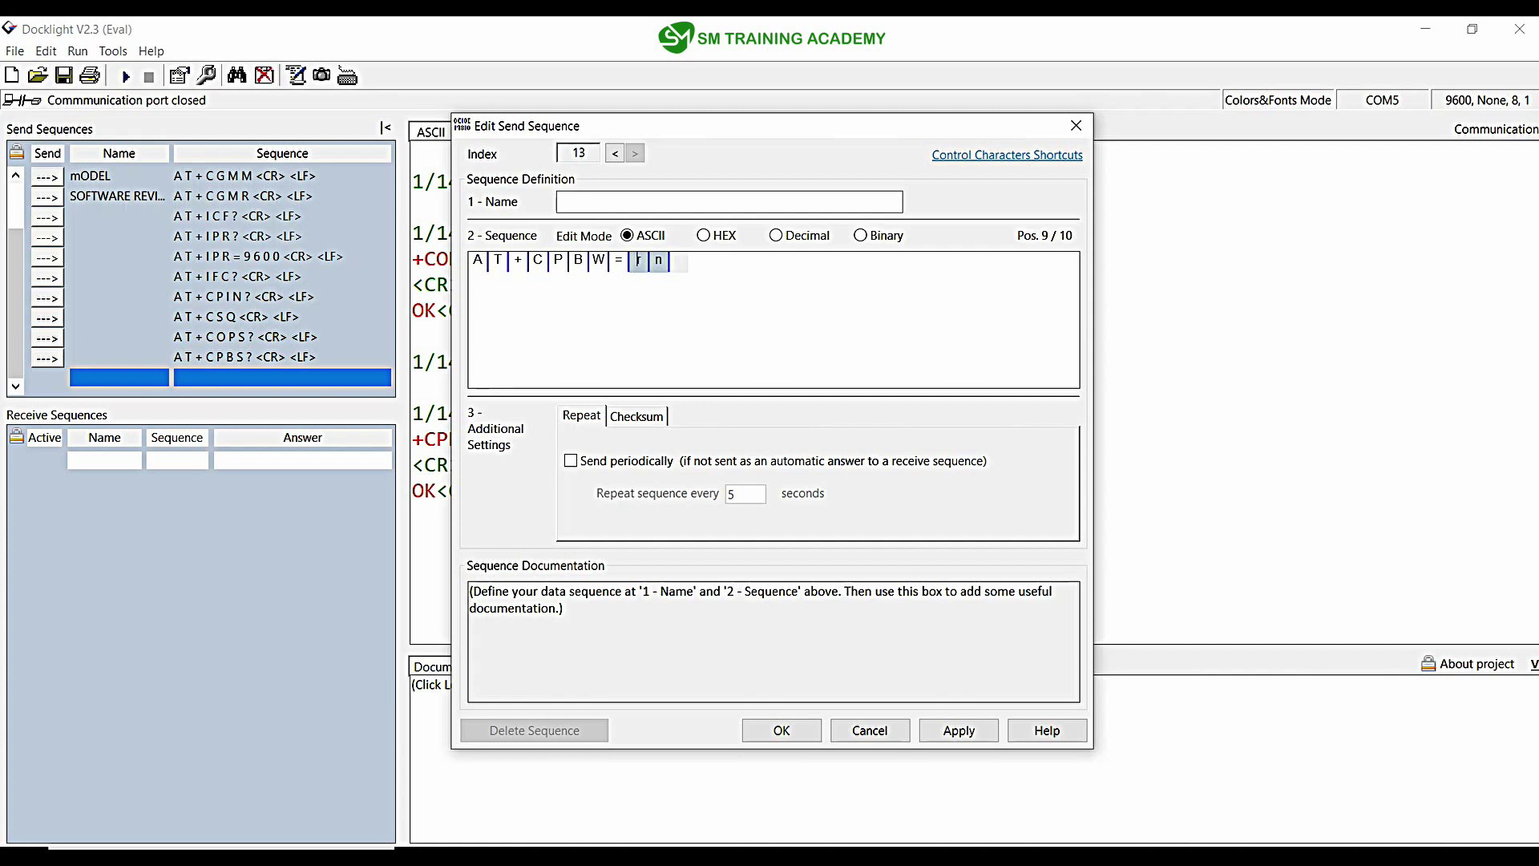
type("1")
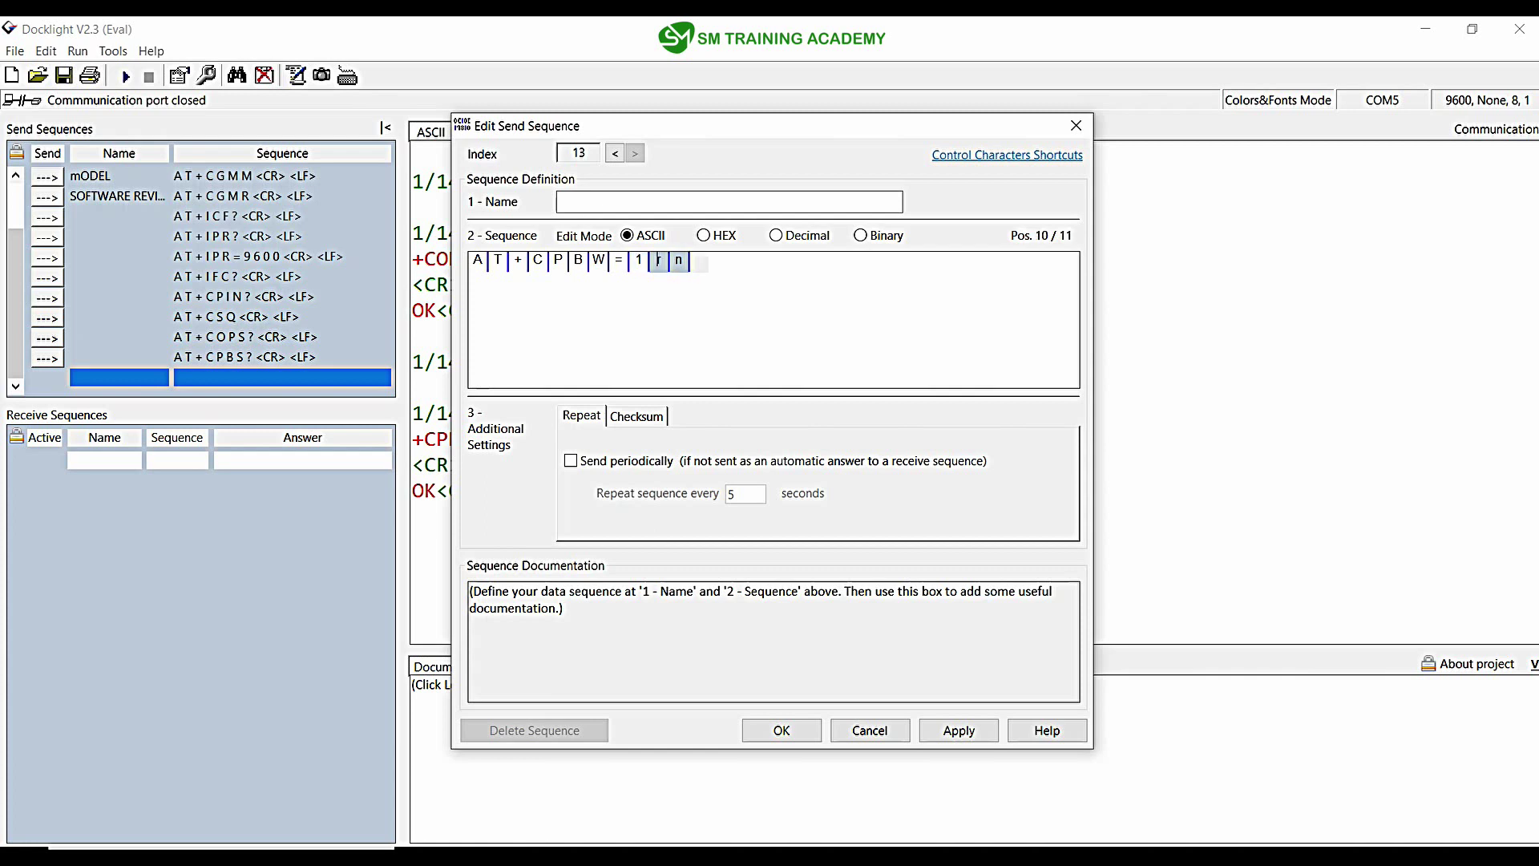
type(",\"")
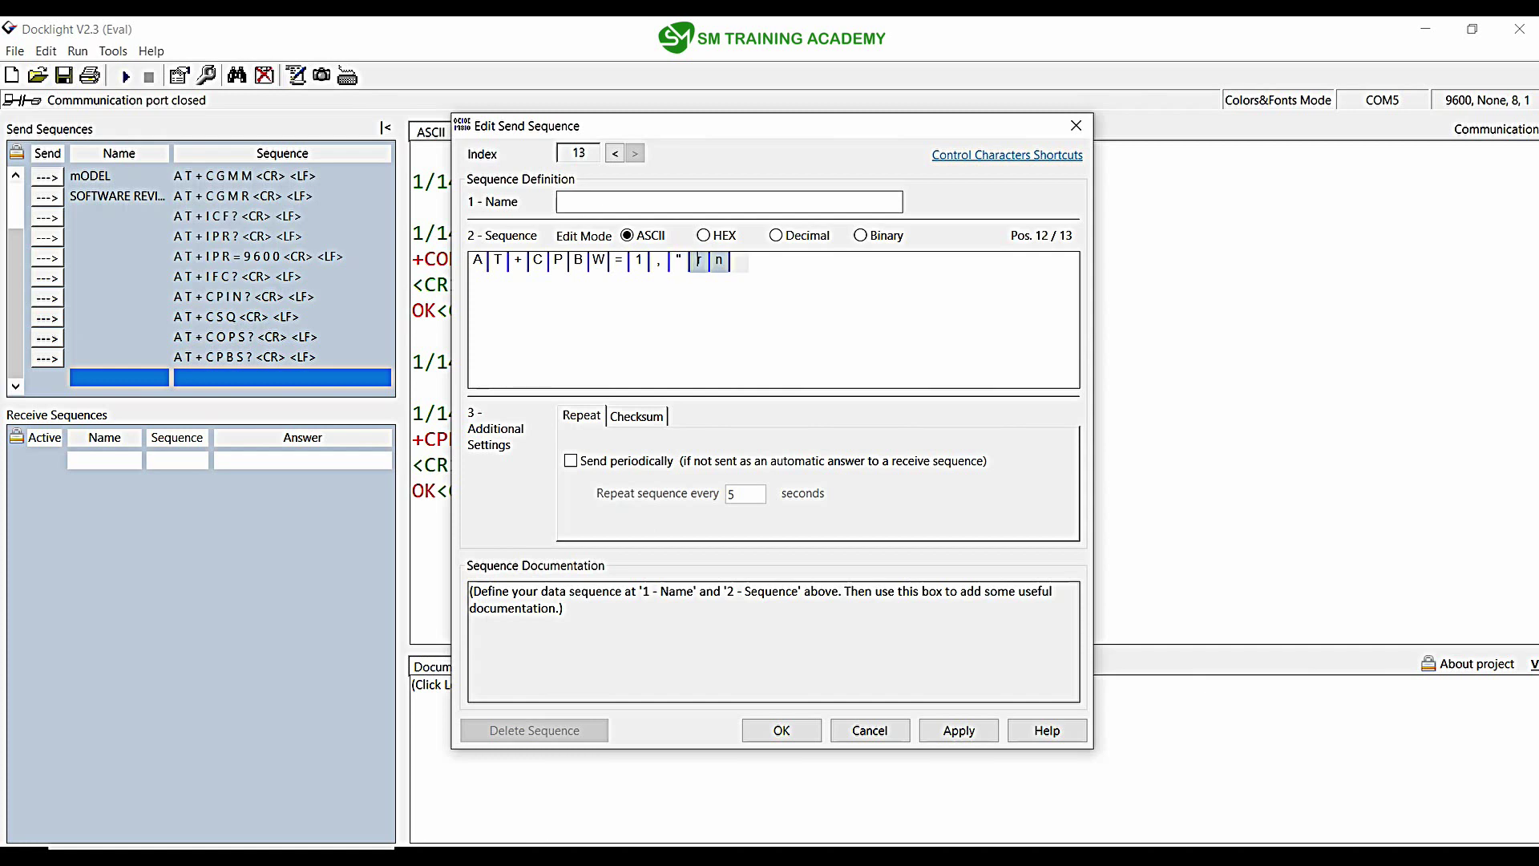
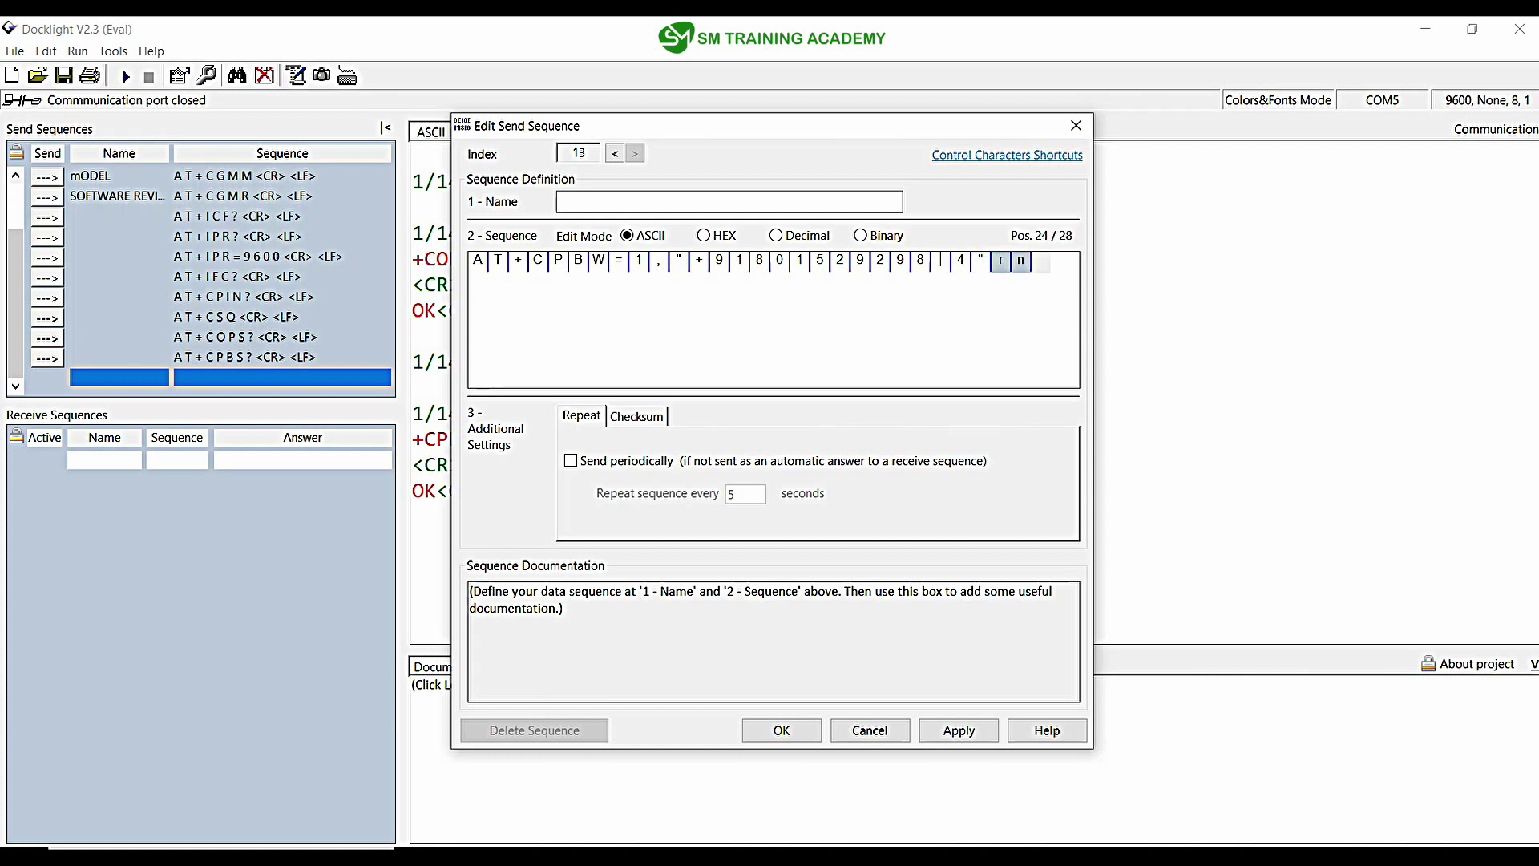
Step: Complete the command with number type 129 and the name "SMACADEMY"
key("Delete")
left_click_drag(1001, 261, 980, 261)
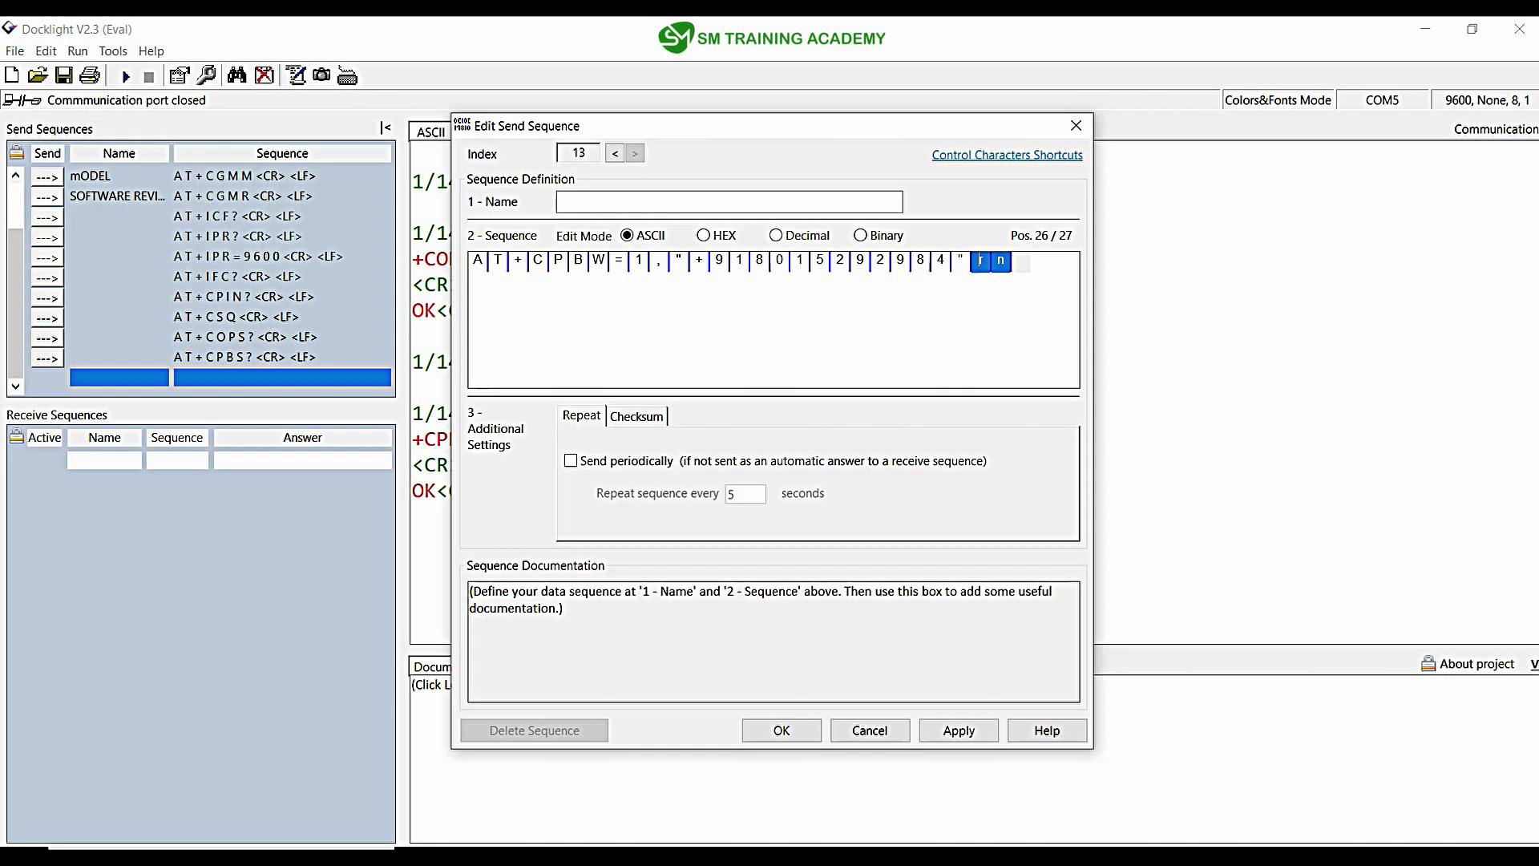
type(",129")
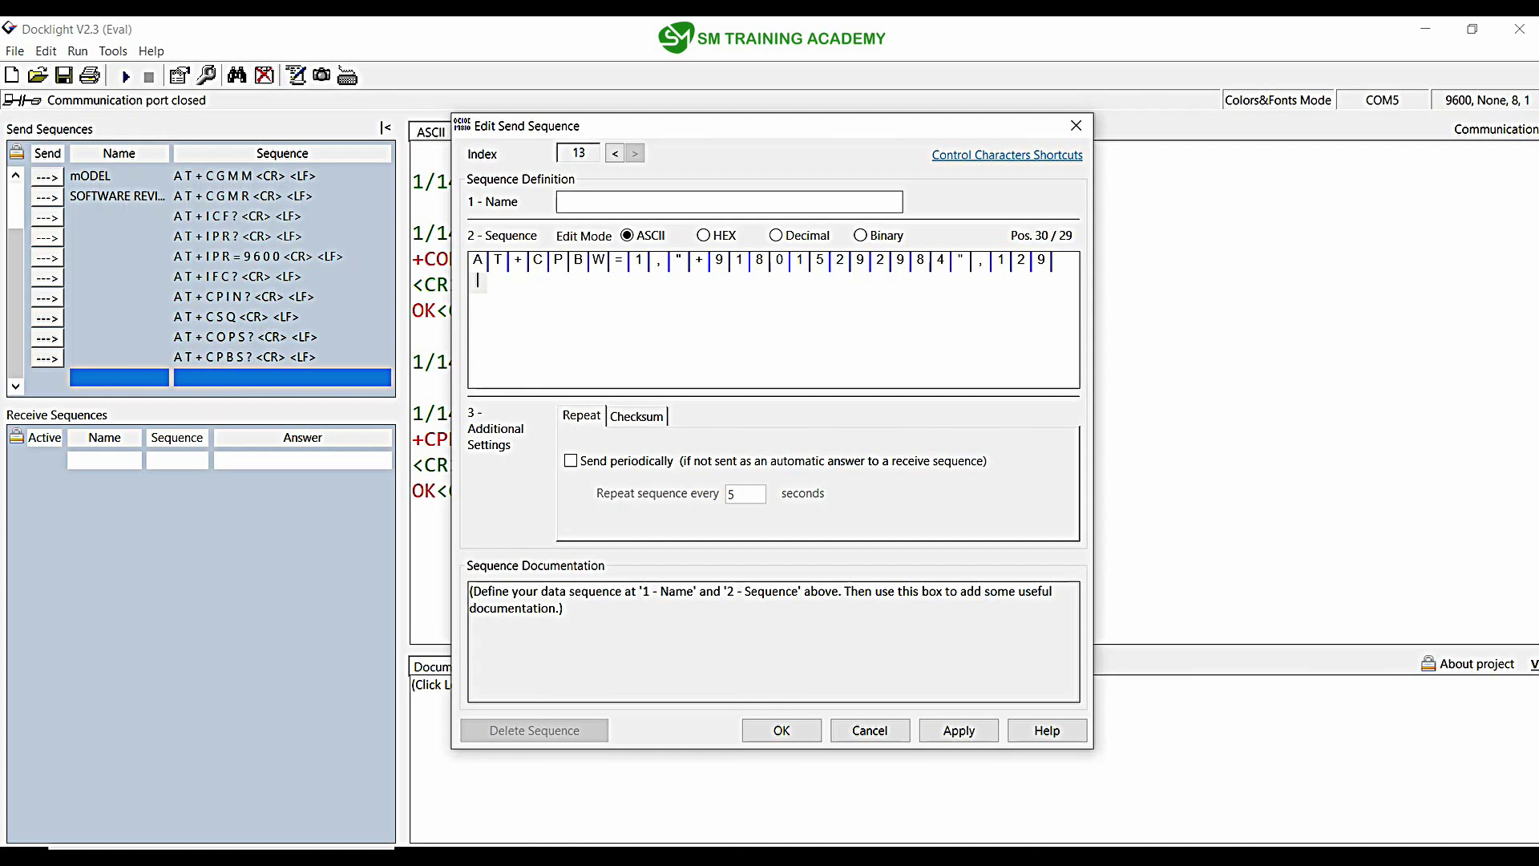
type(",\"")
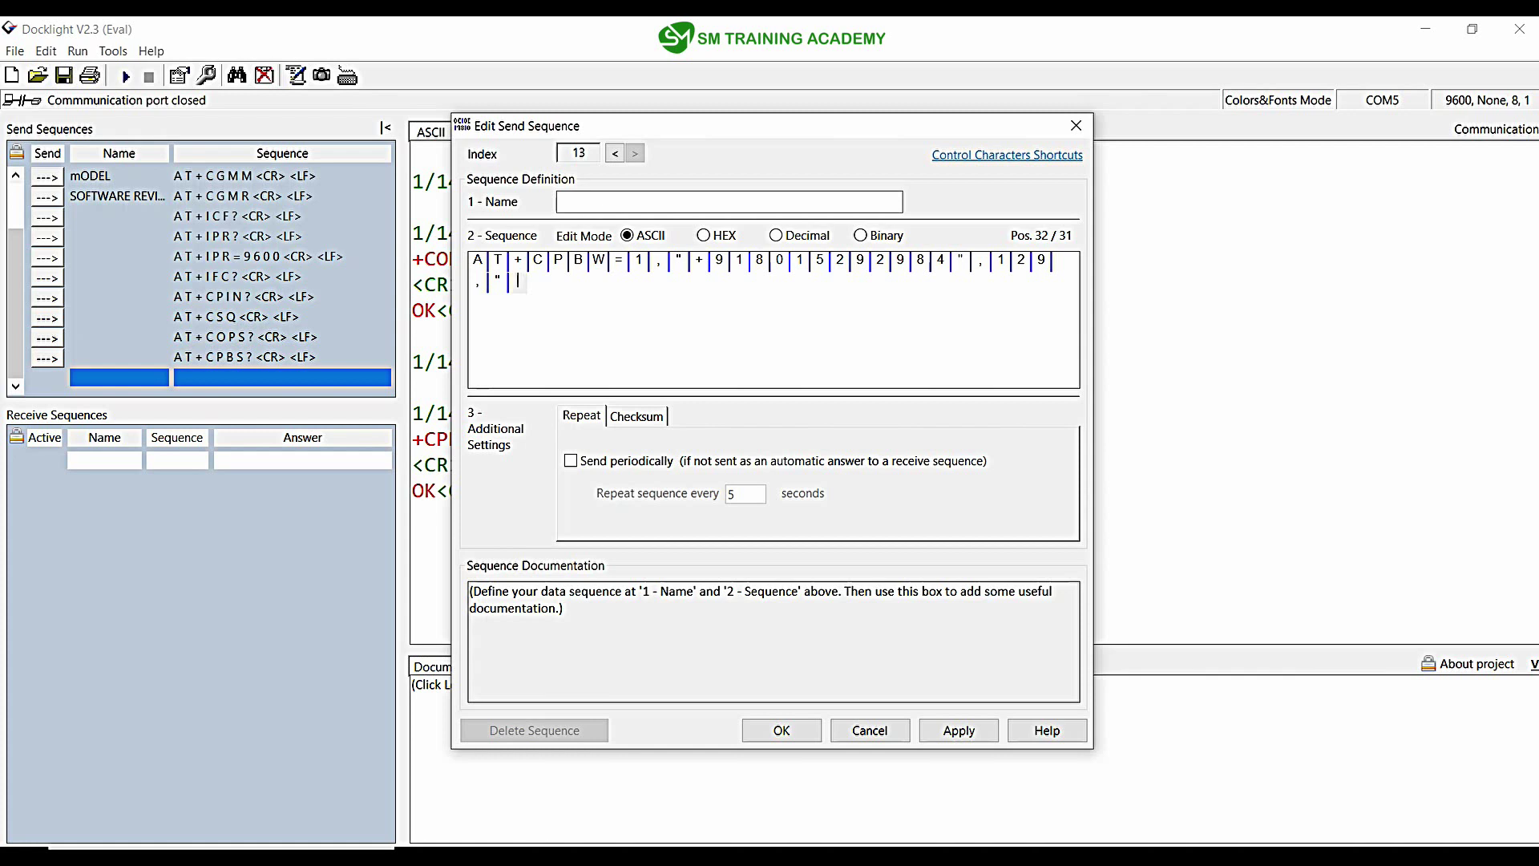
type("s")
key("Left")
type("SMACADEMY\"")
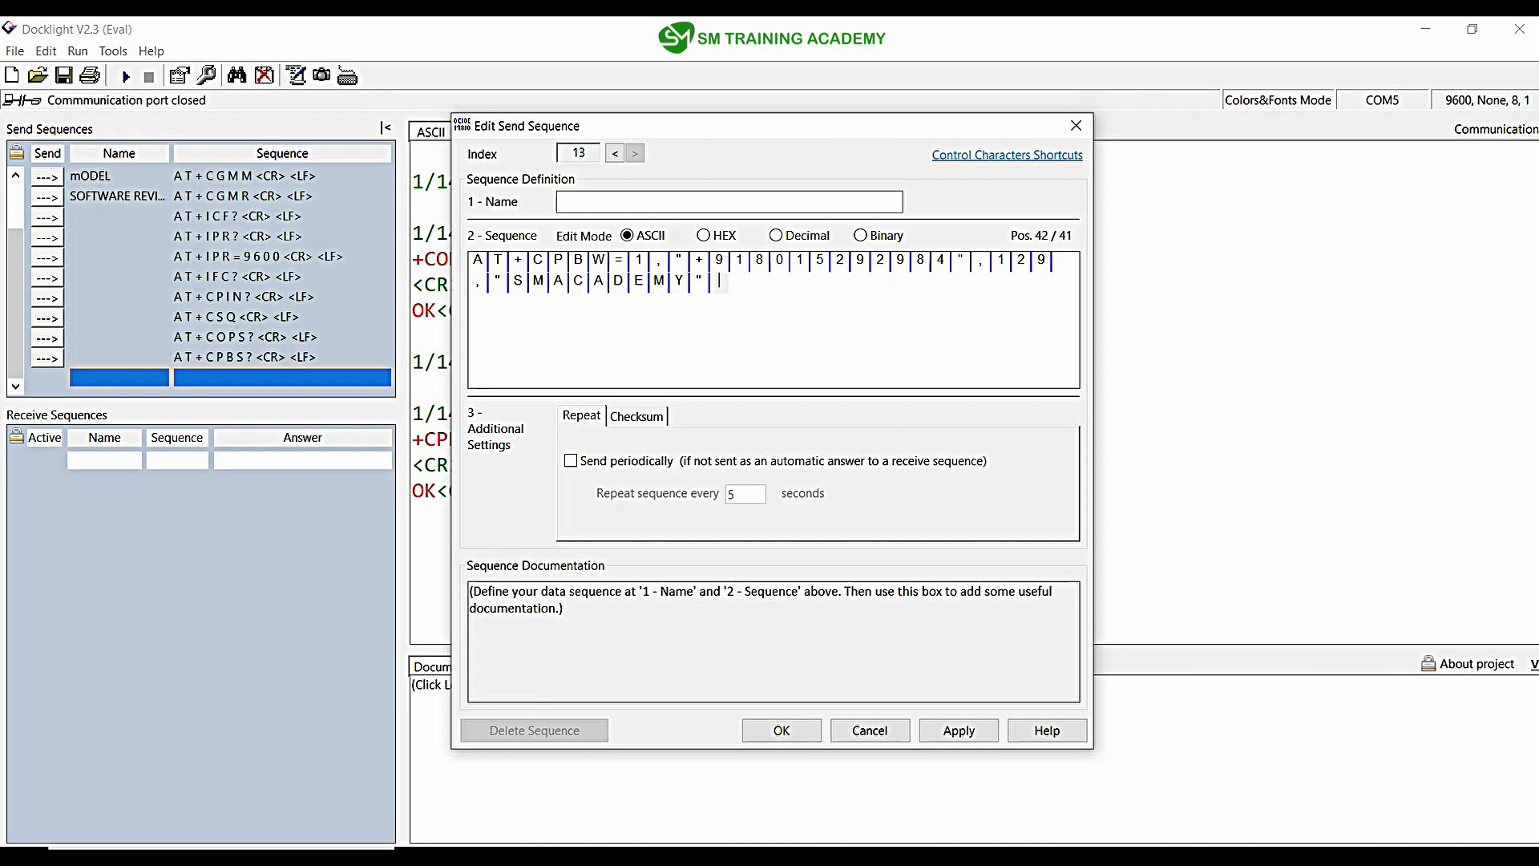
Step: Append 0D0A in HEX edit mode, save the sequence, and return to ASCII display
left_click(703, 235)
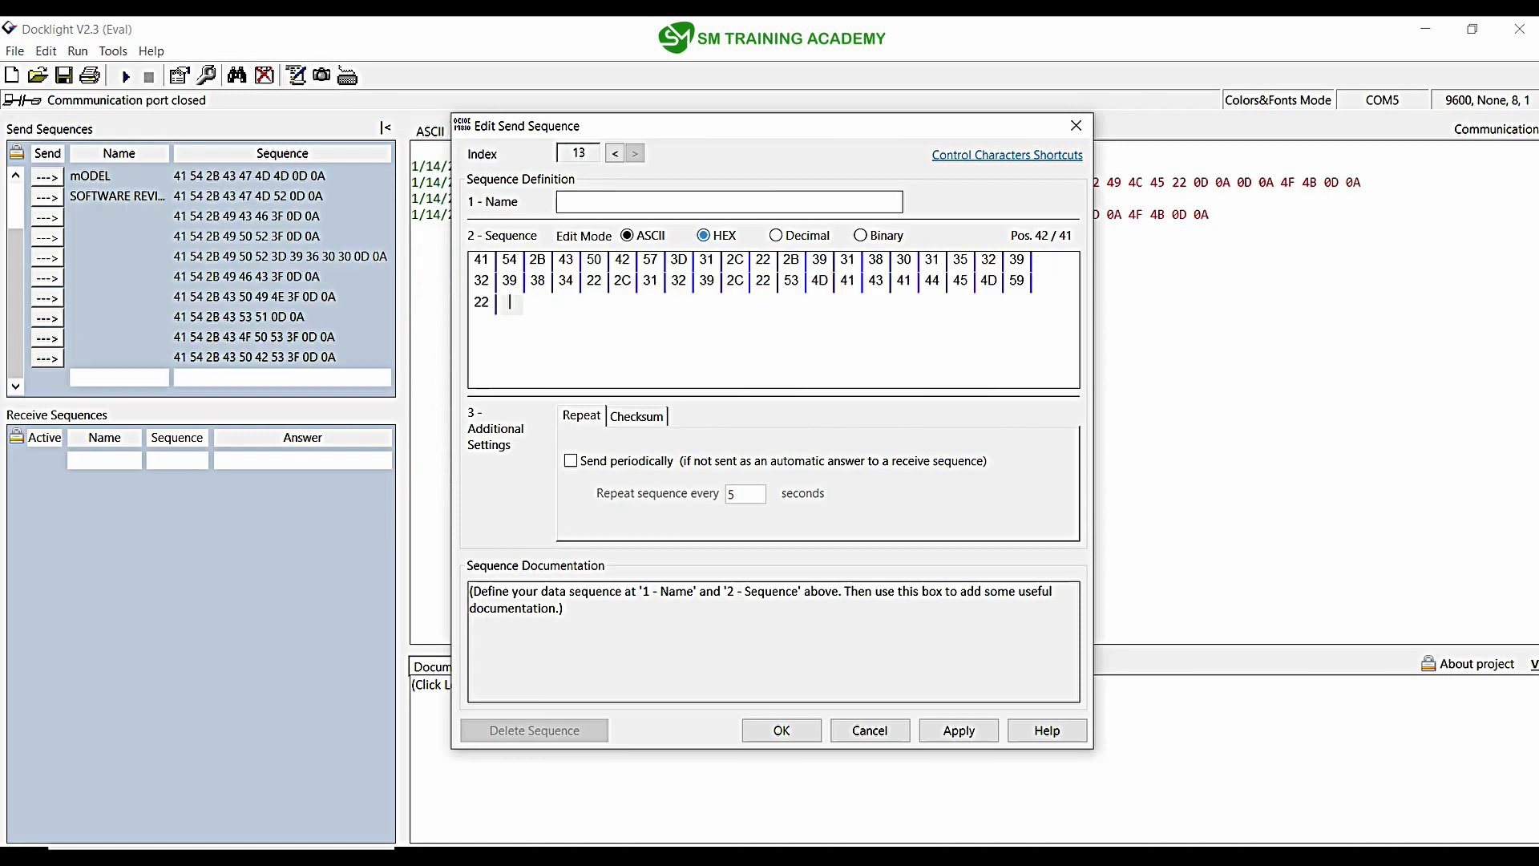
type("0D0A")
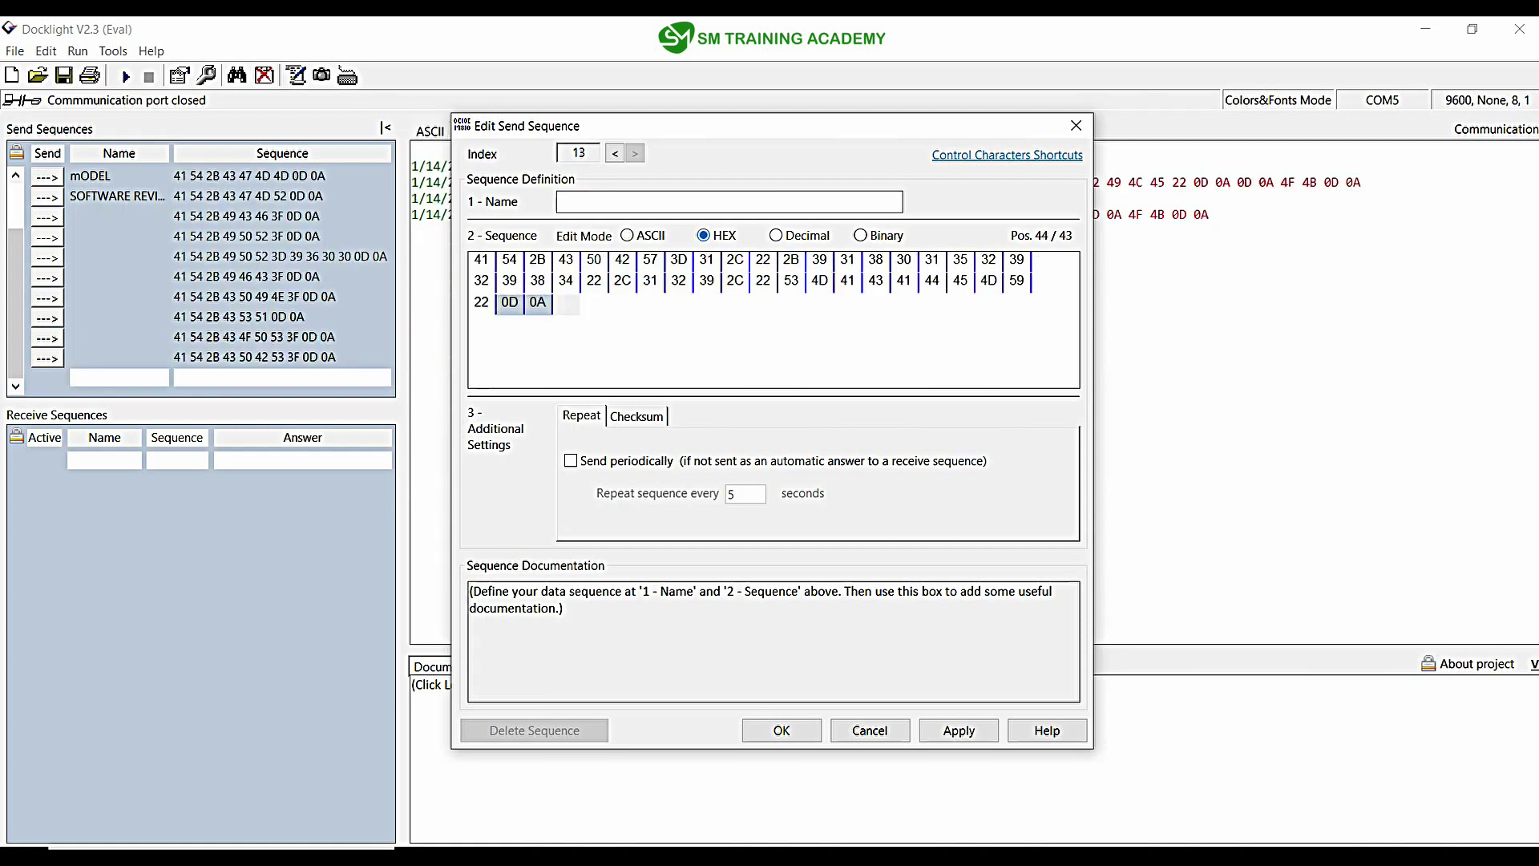
left_click(781, 729)
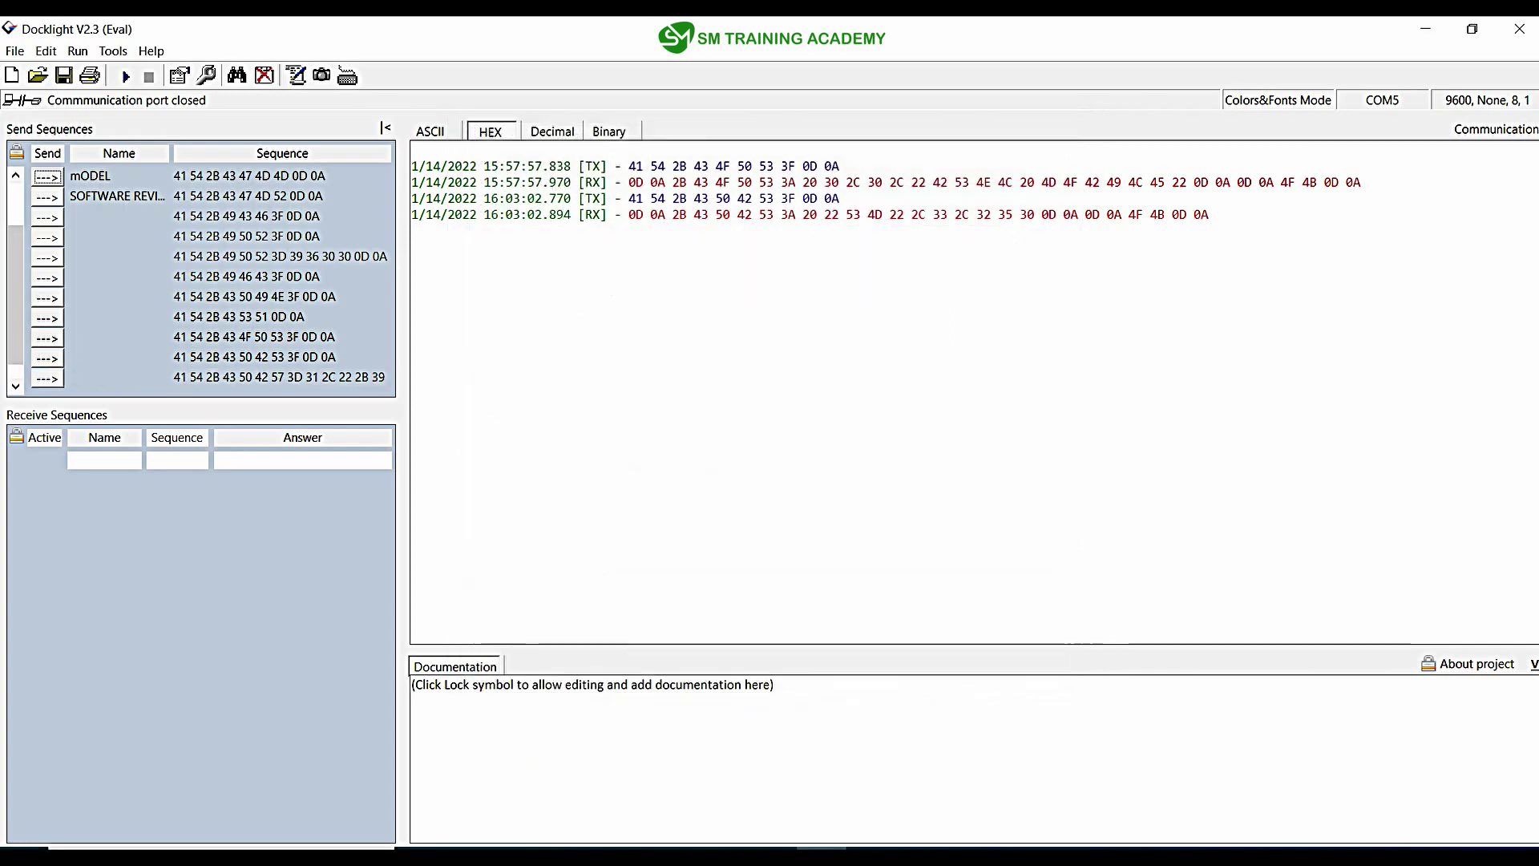
left_click(431, 131)
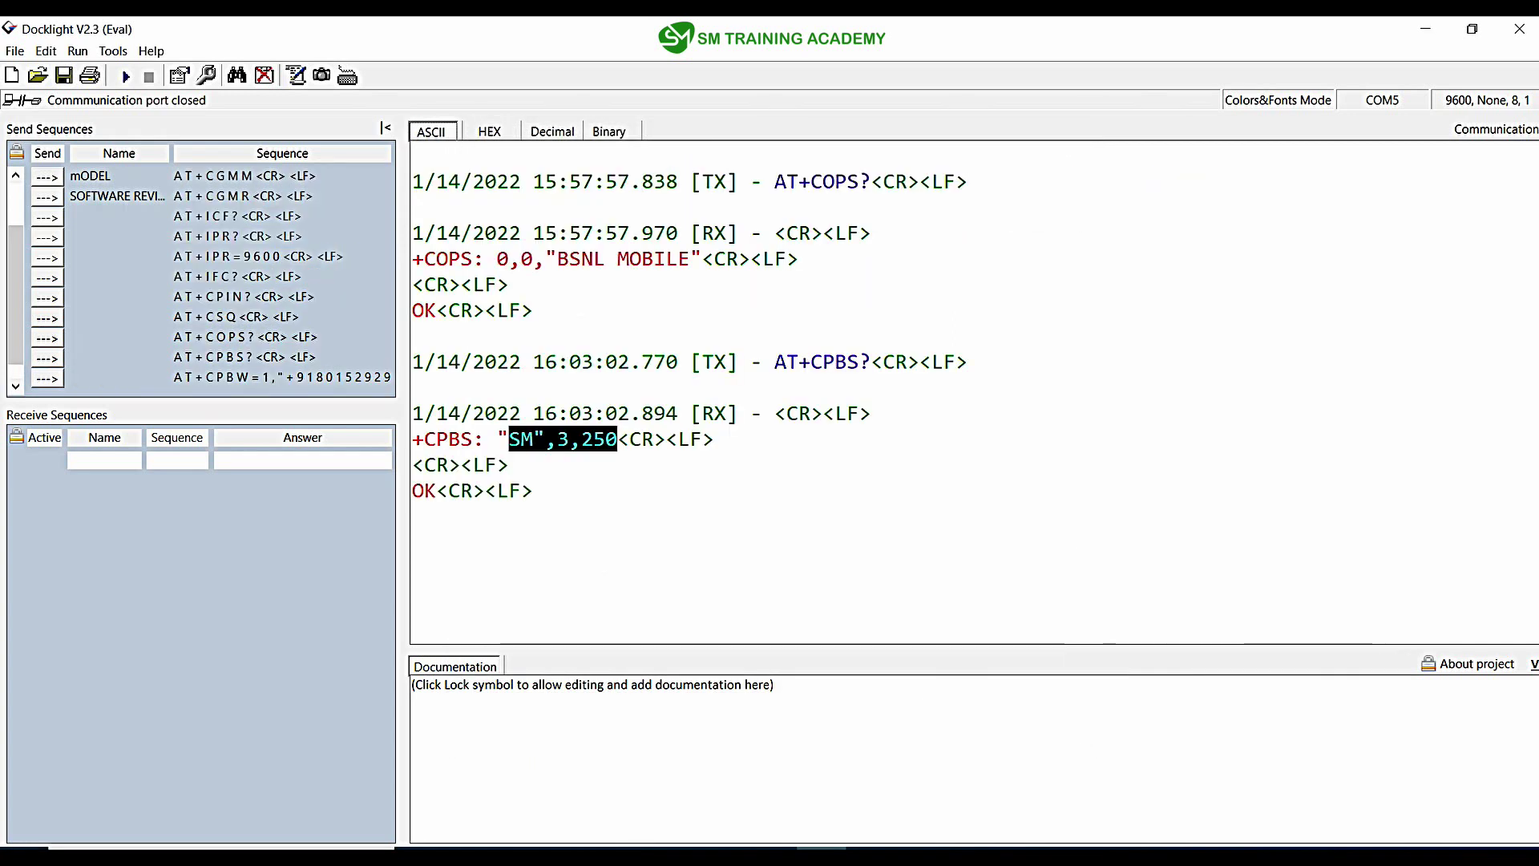
Step: Select the AT+CPBW sequence and resize the splitter so the log is wider than the send list
left_click_drag(402, 561, 709, 561)
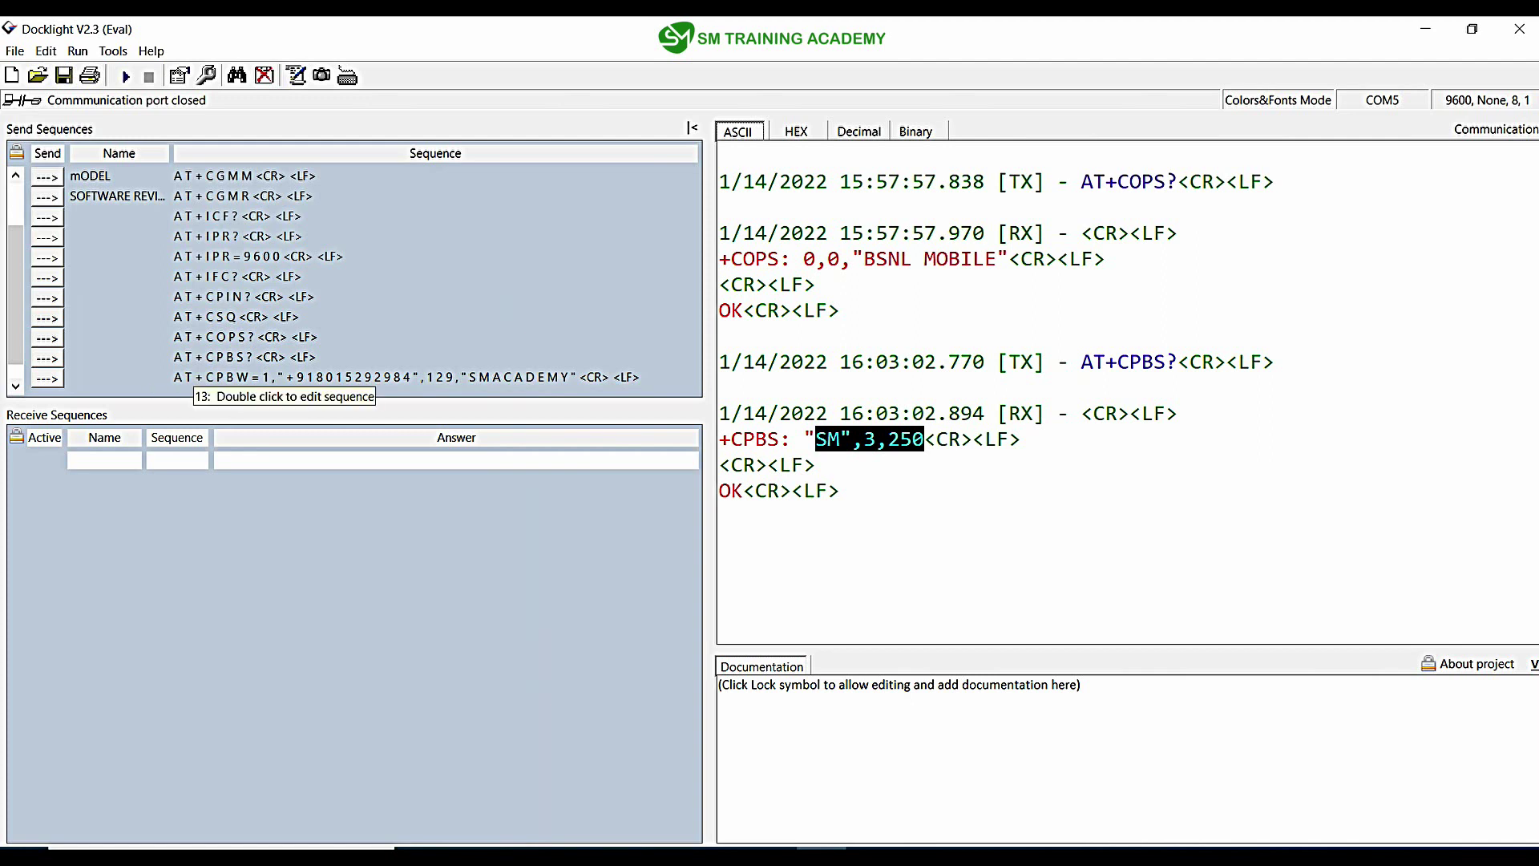
left_click(196, 376)
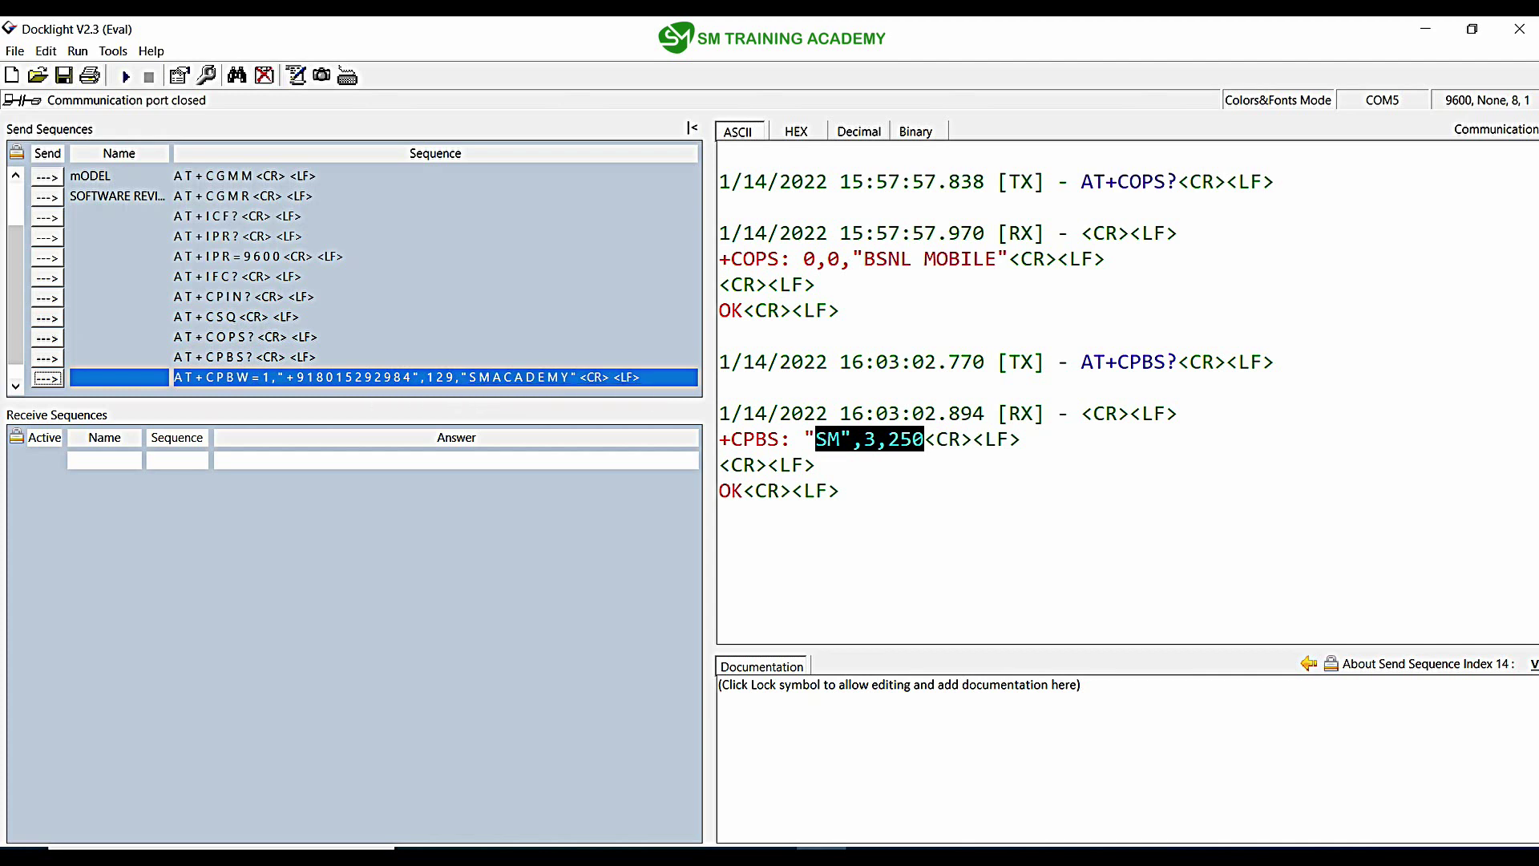
left_click_drag(710, 521, 633, 521)
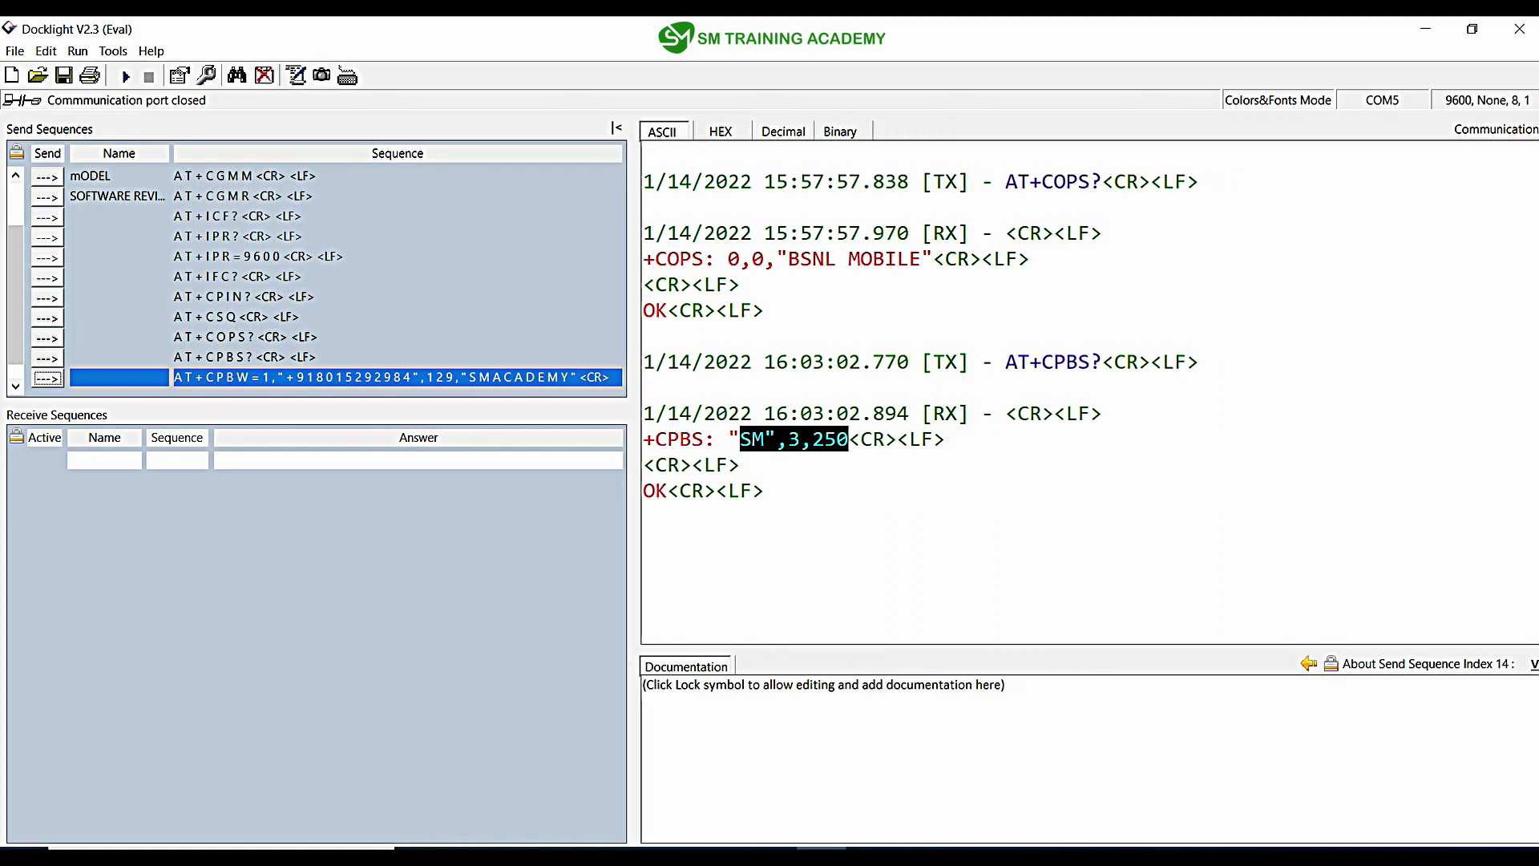
Step: Send AT+CPBW=1, mark its index, number, type 129 and SMACADEMY, then open a blank sequence
left_click(47, 377)
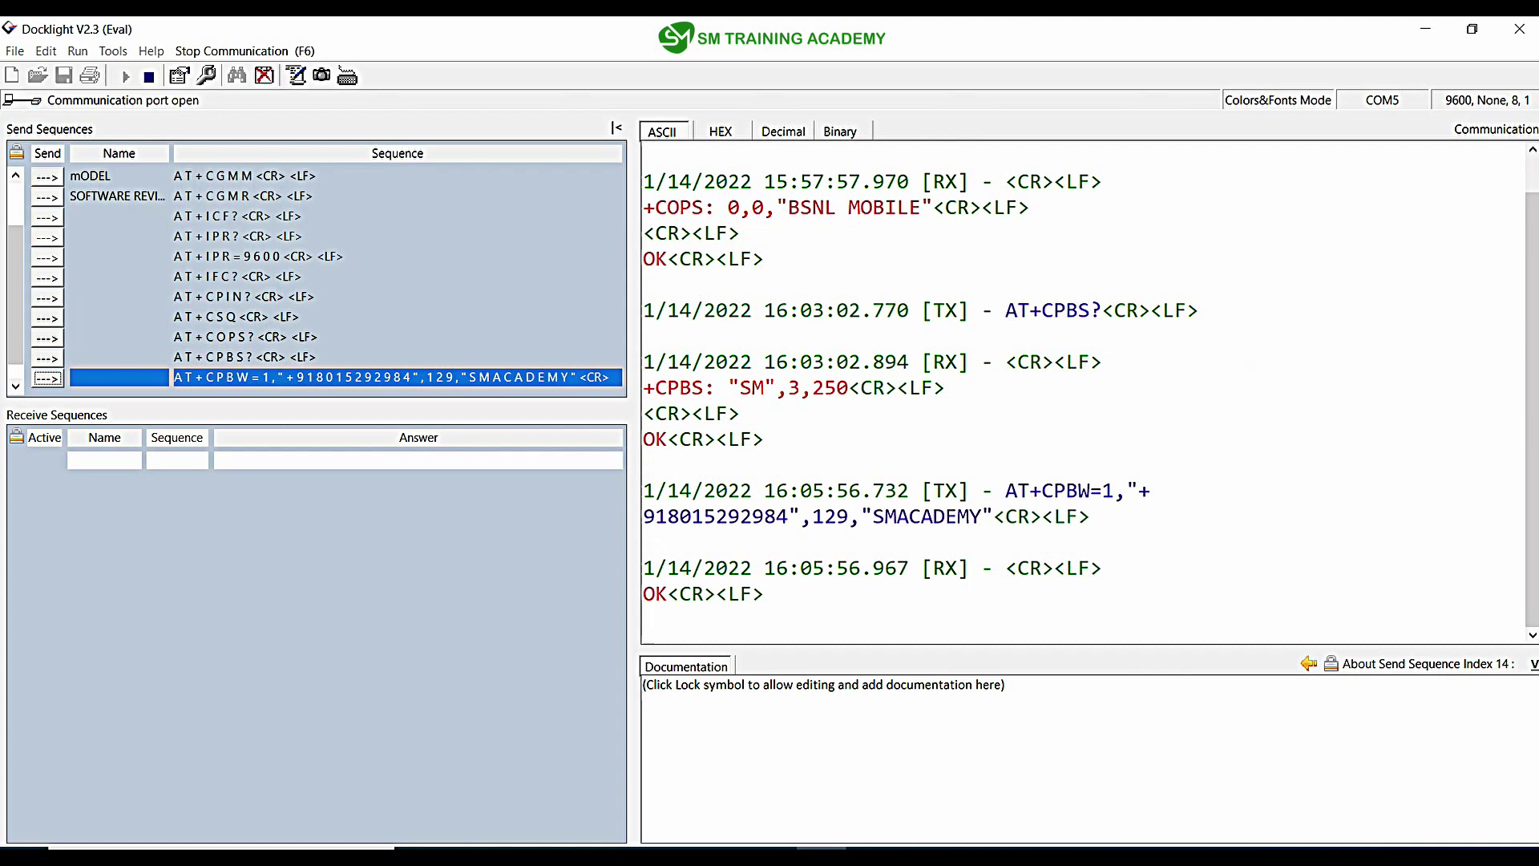
left_click_drag(789, 516, 644, 516)
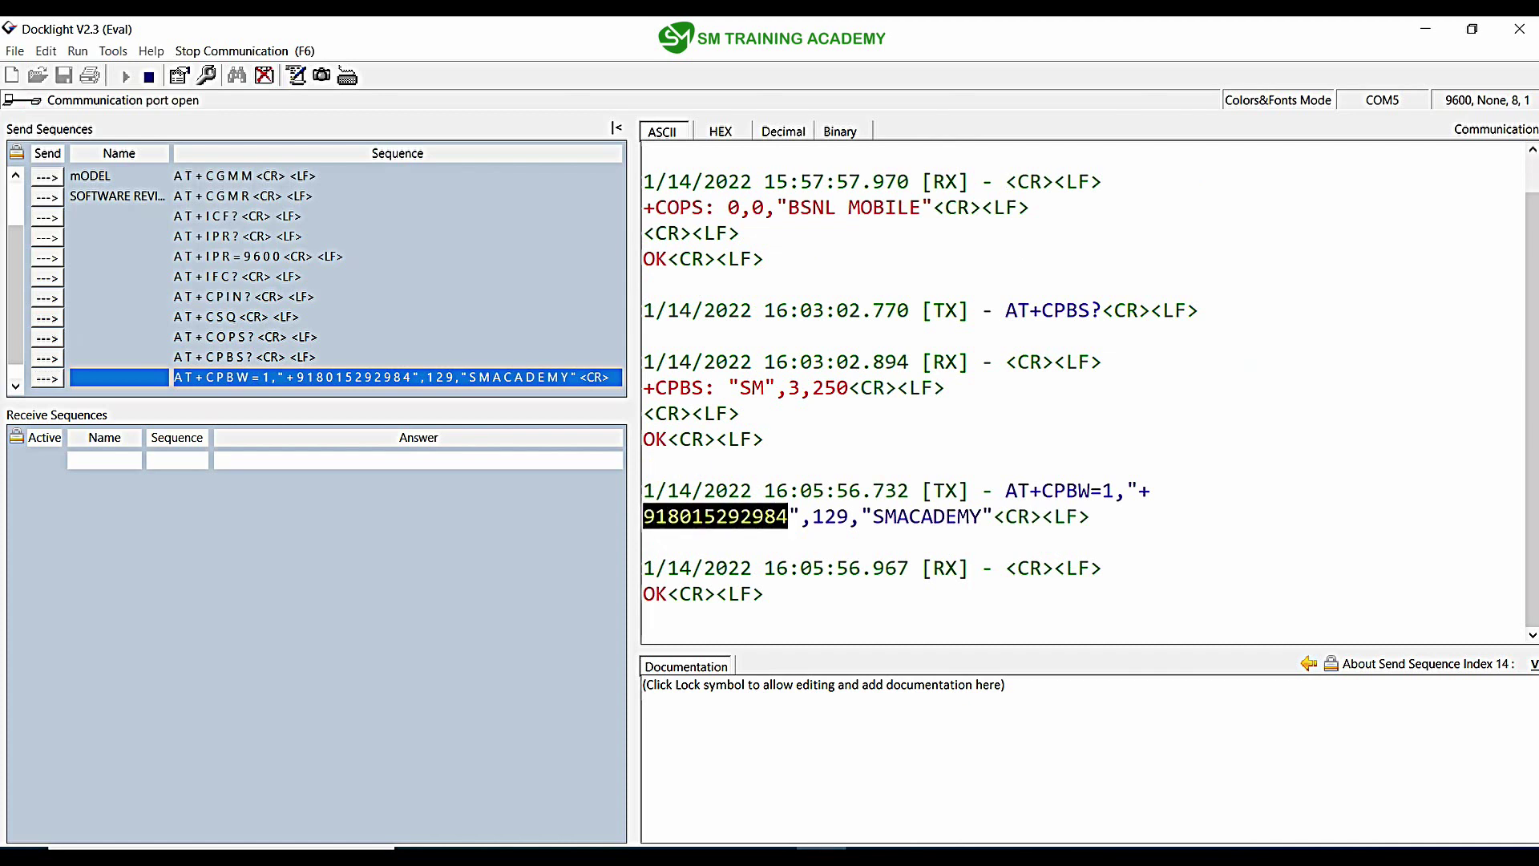
left_click_drag(1151, 491, 1138, 491)
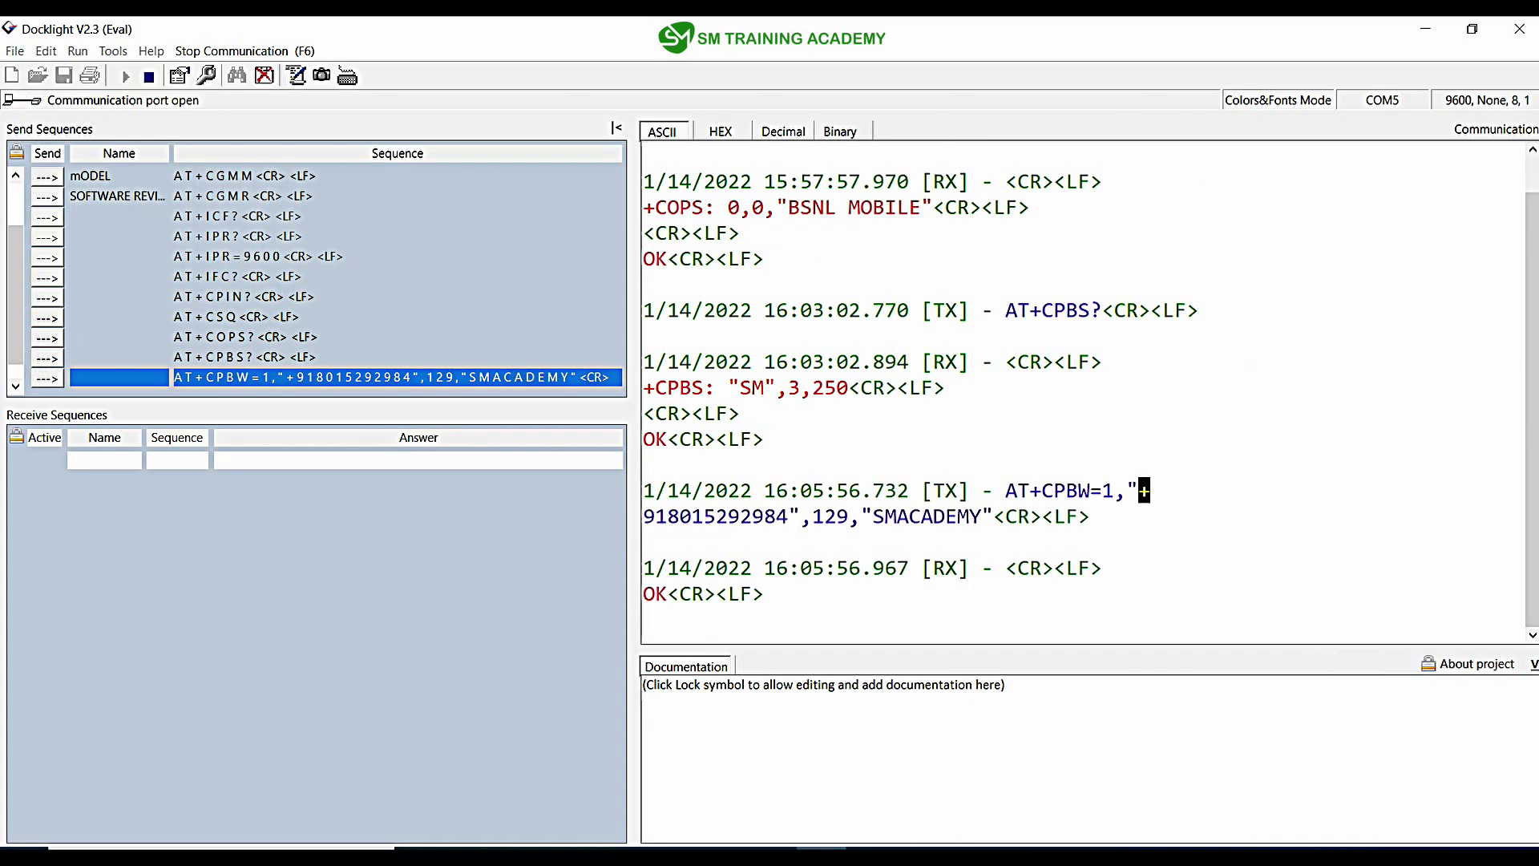
left_click_drag(981, 516, 873, 516)
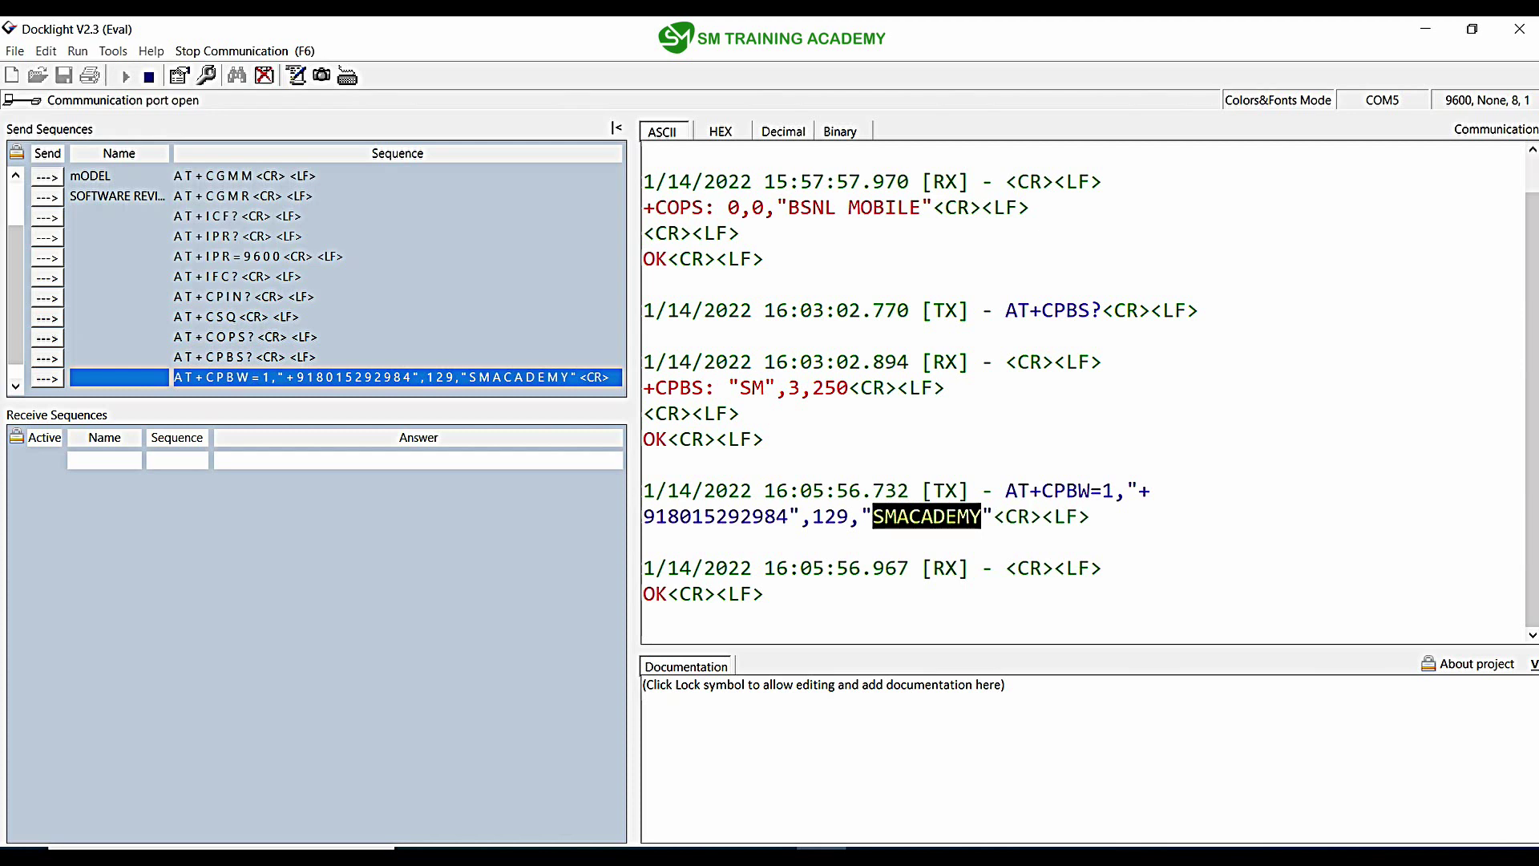
left_click_drag(1115, 490, 1102, 490)
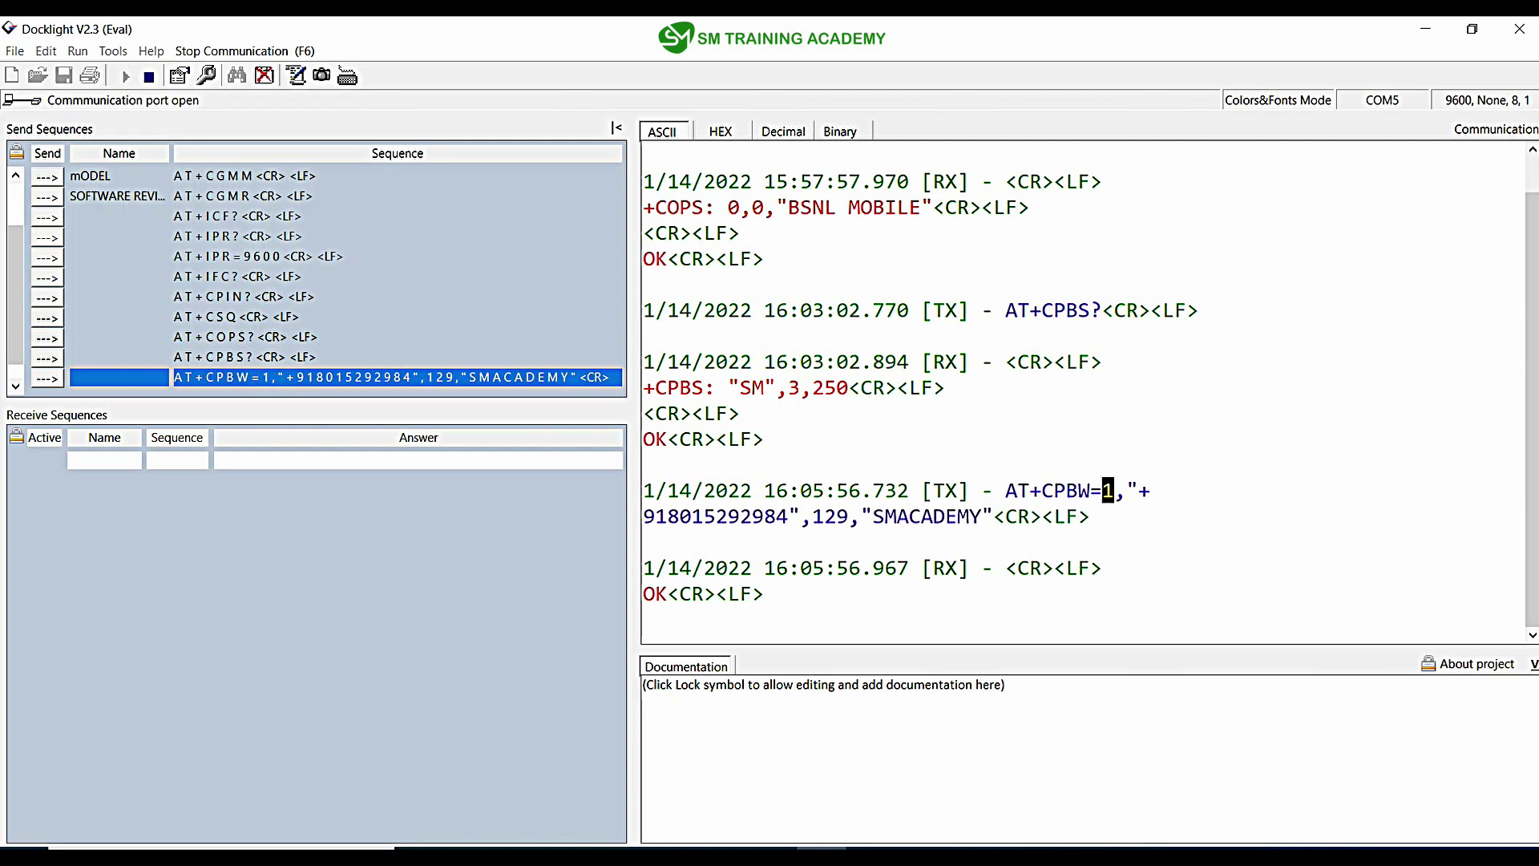
left_click_drag(850, 516, 812, 516)
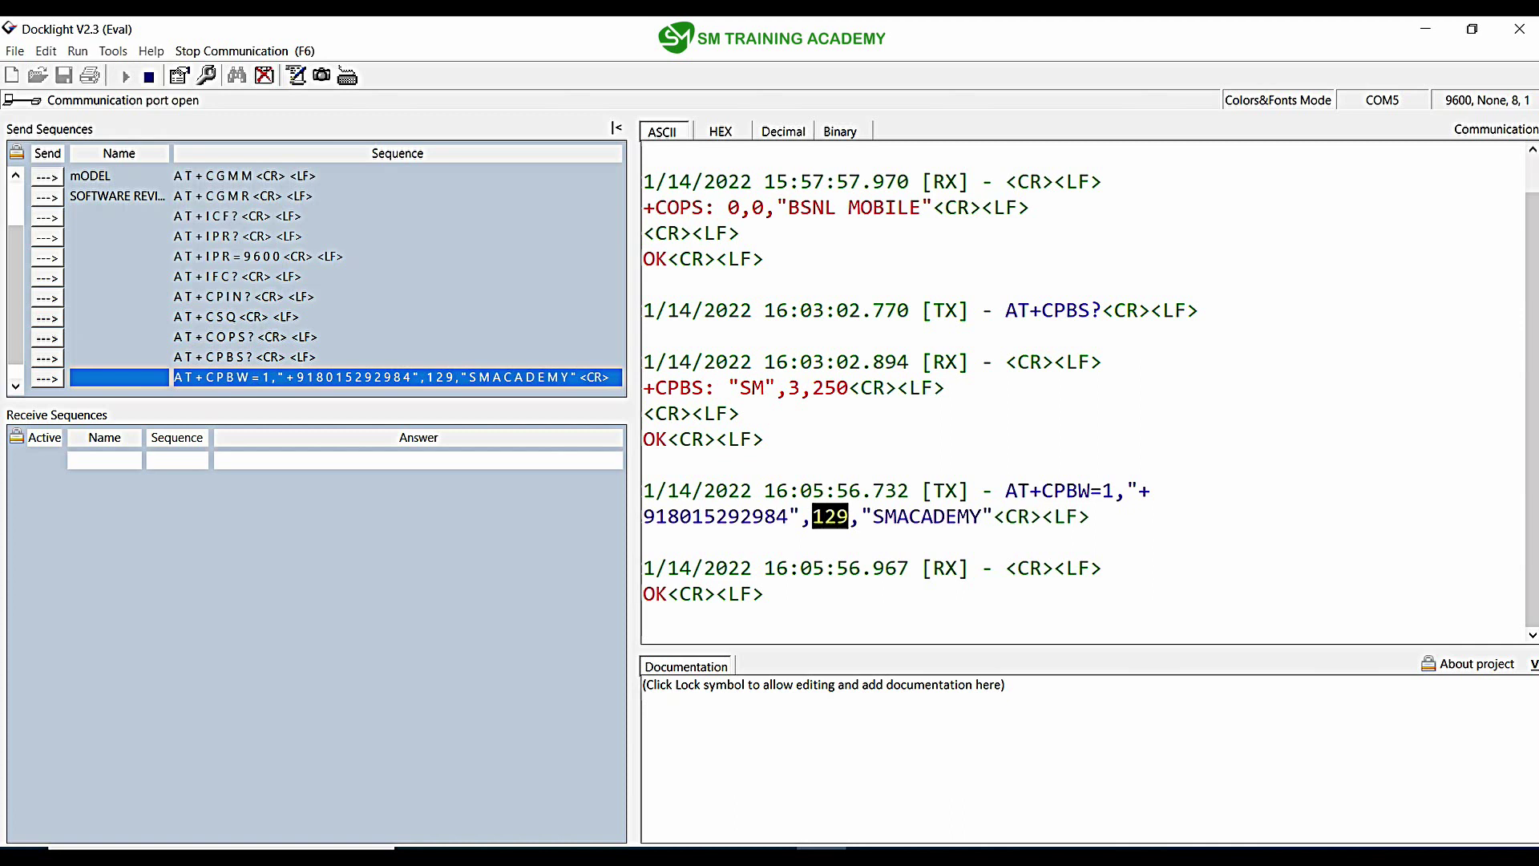
scroll(317, 273, "down", 1)
double_click(118, 376)
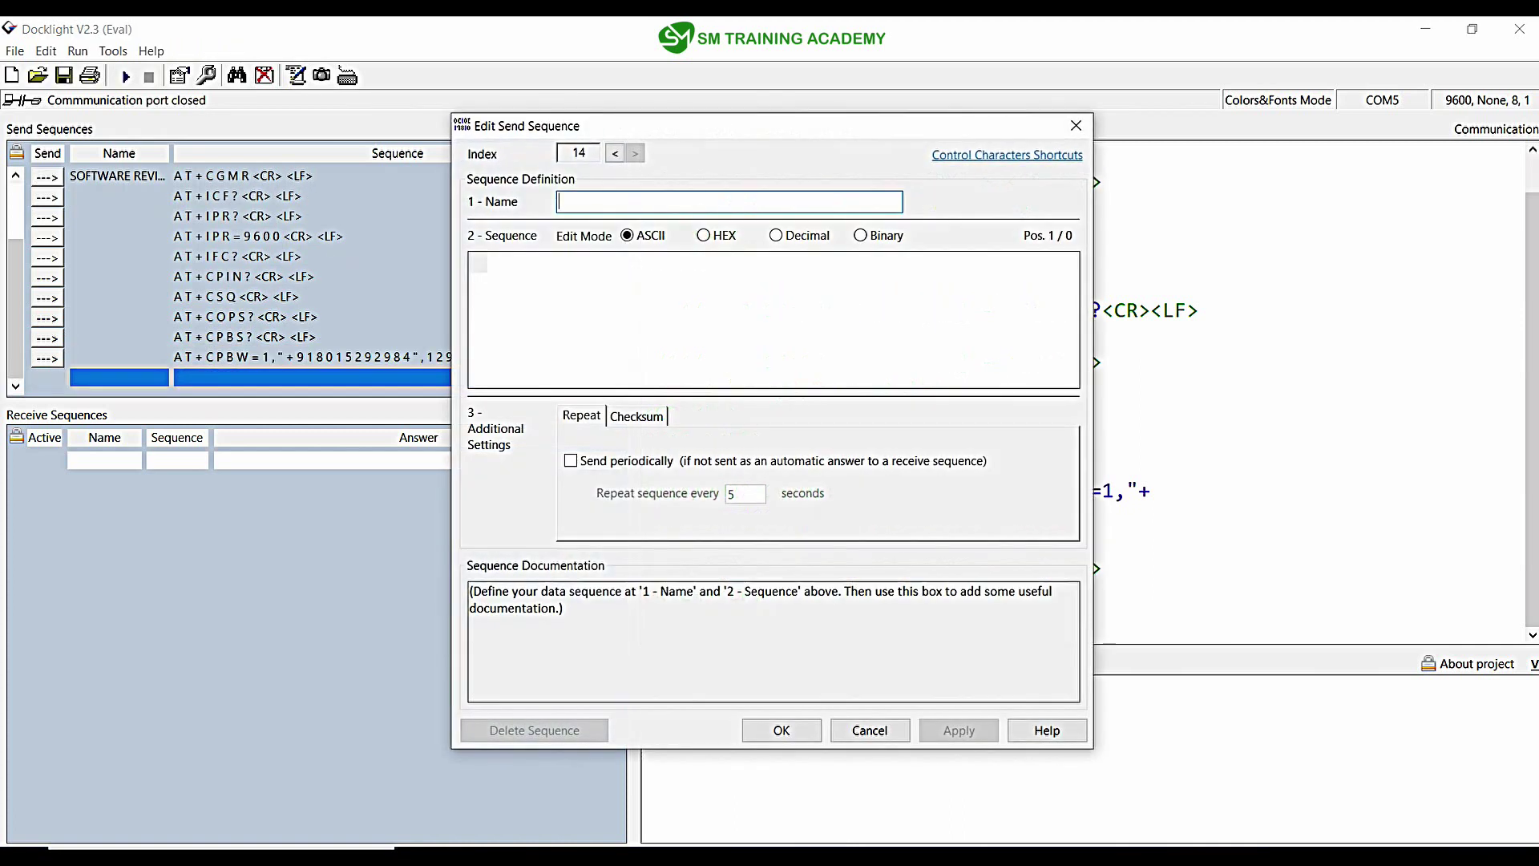
Step: Enter AT+CPBS=? with a 0D 0A hex ending, save it, and return to ASCII
type("AT")
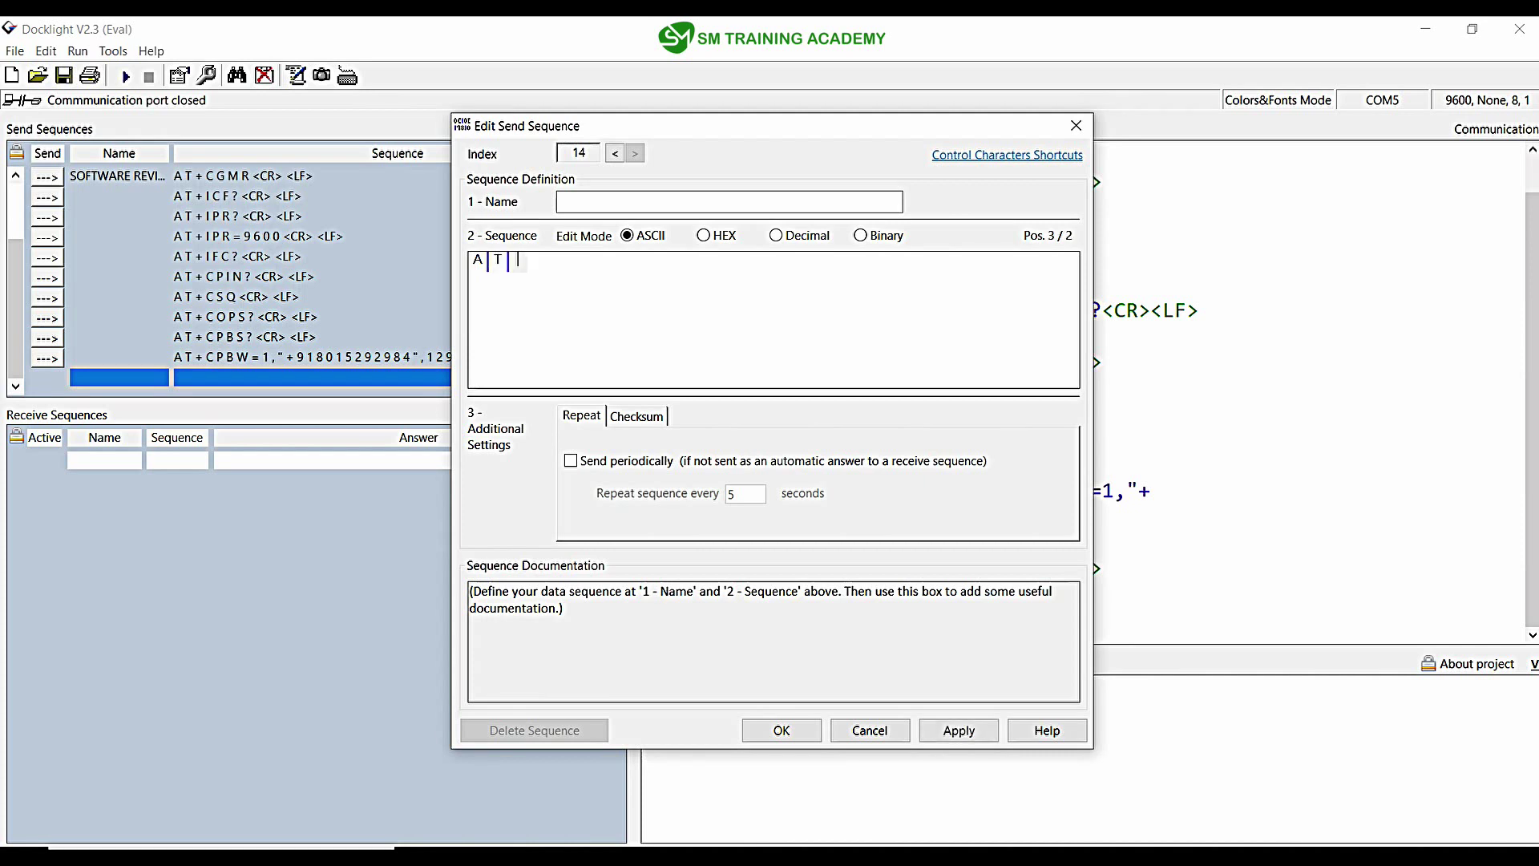
type("+CPBS")
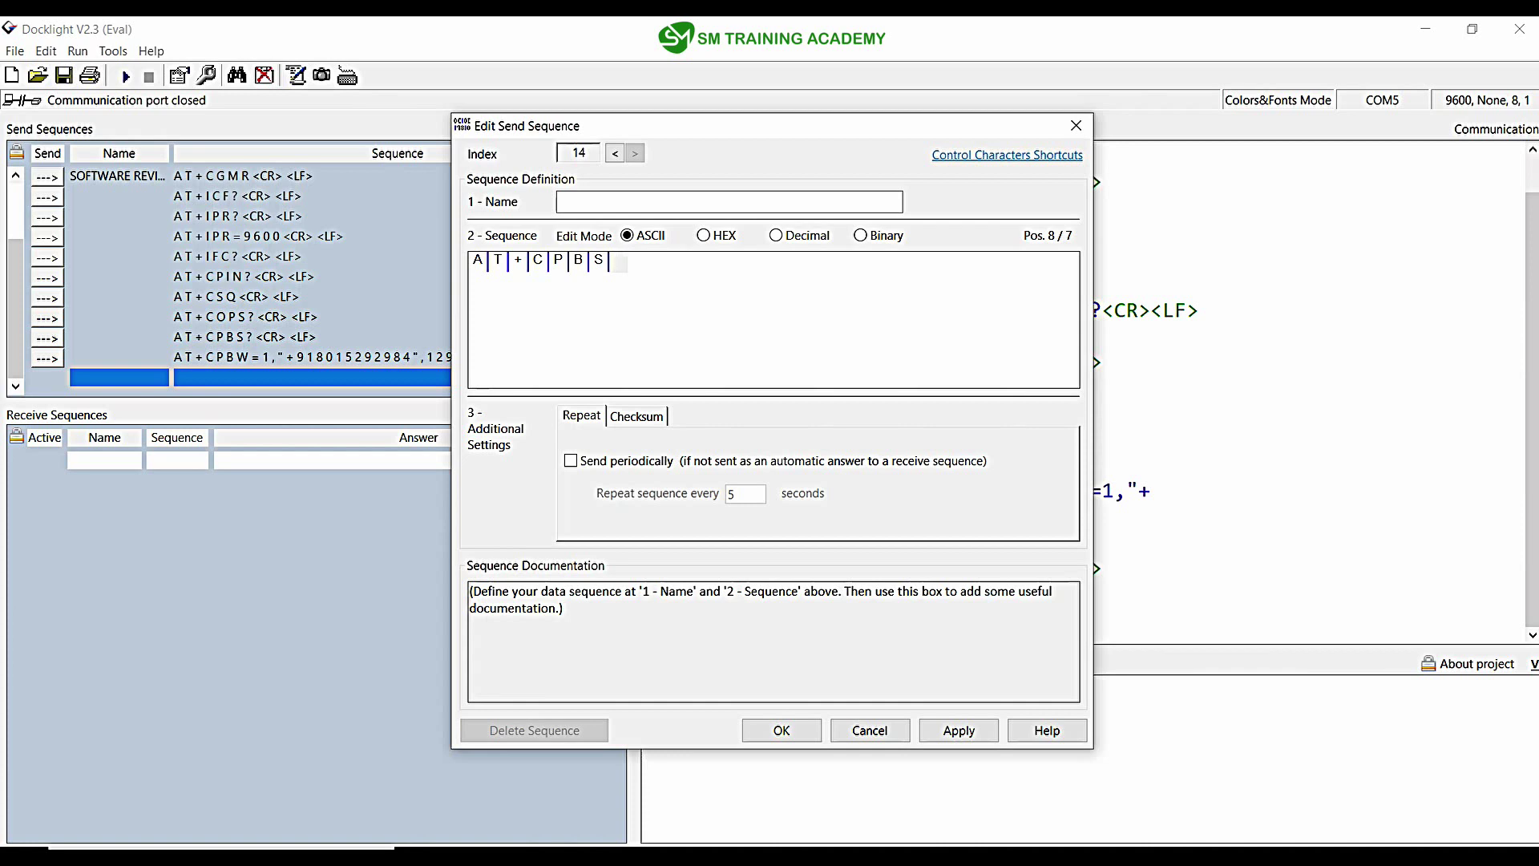
type("=?")
key("alt+h")
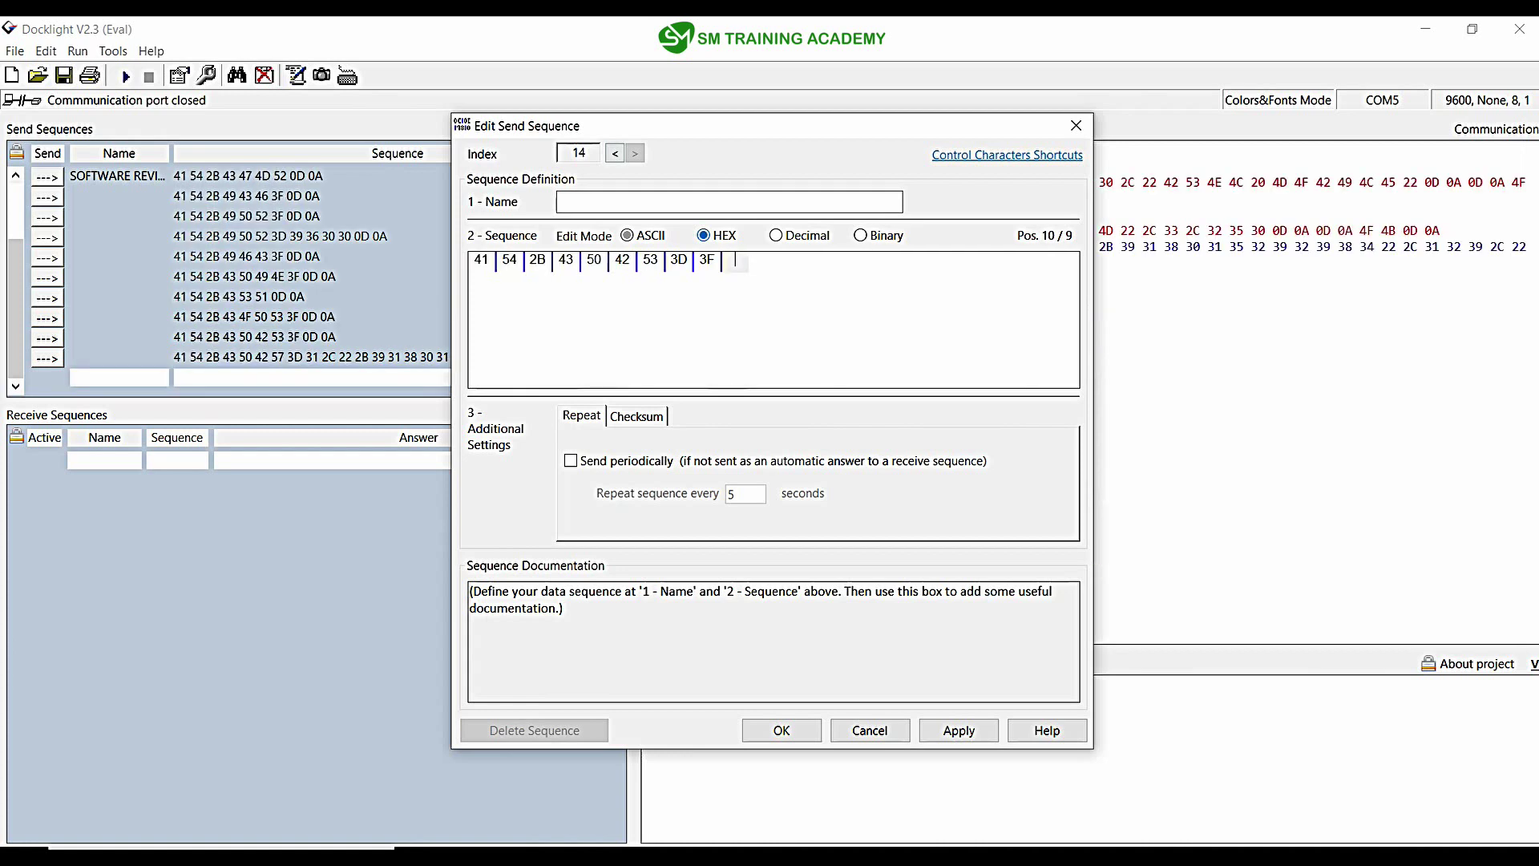
type("0D0A")
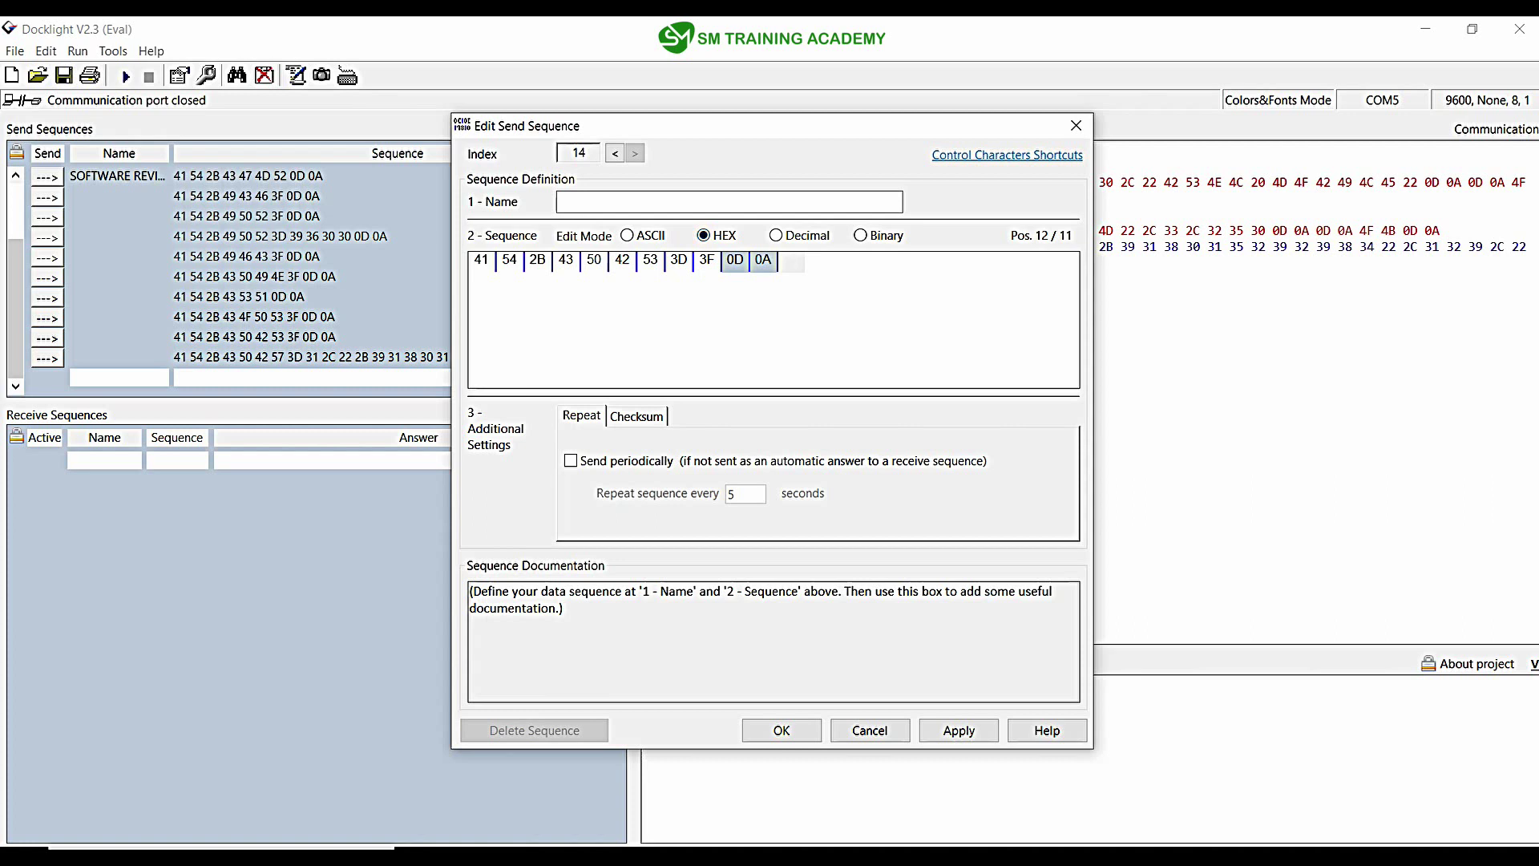
key("Return")
key("alt+a")
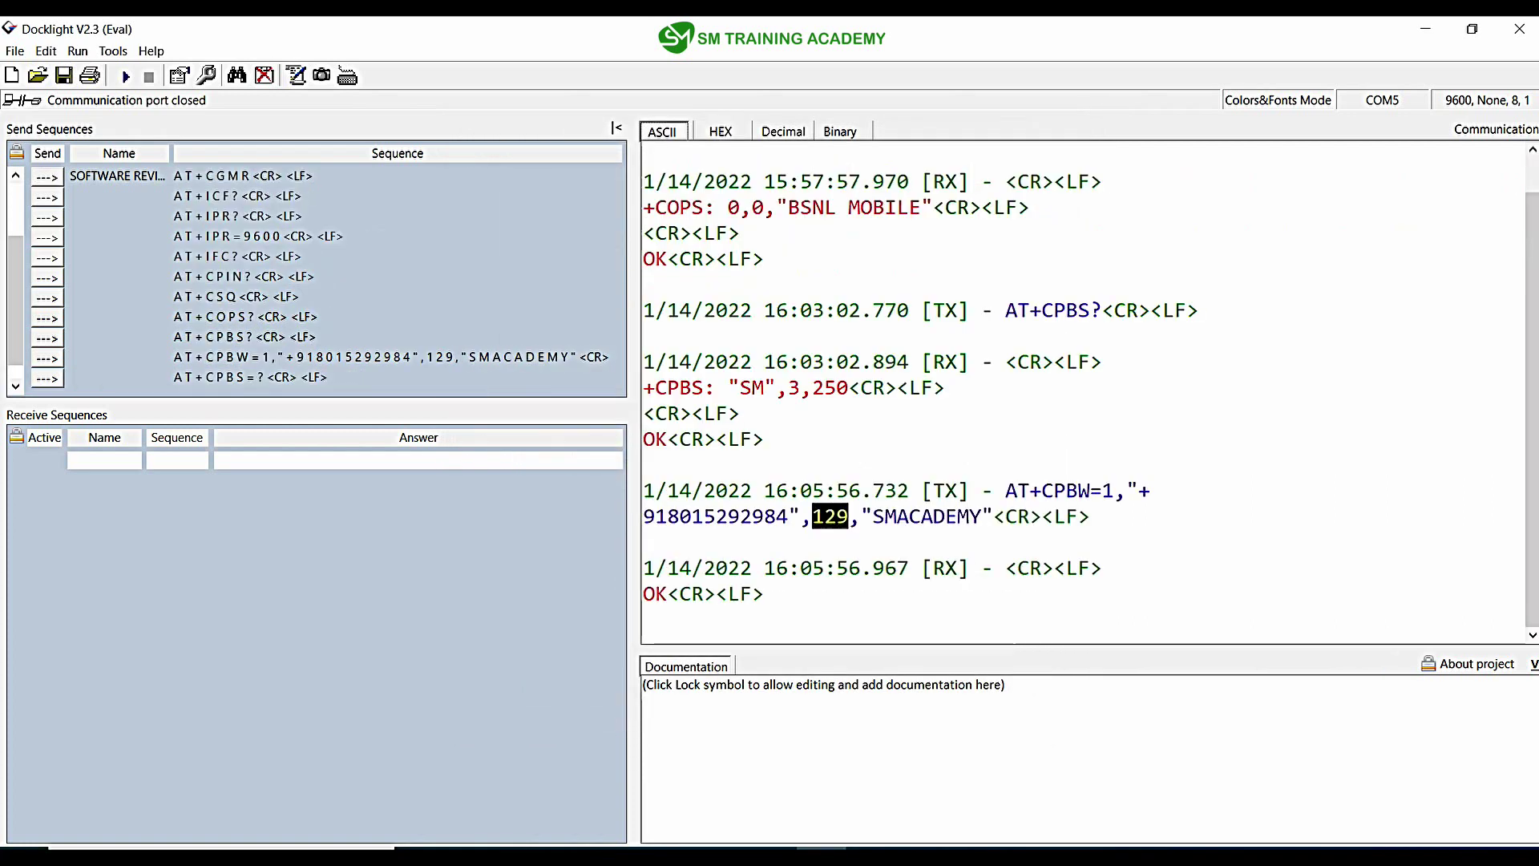
Step: Send AT+CPBS=?, highlight the supported storage list and SM, then switch to the Chrome manual
left_click(48, 378)
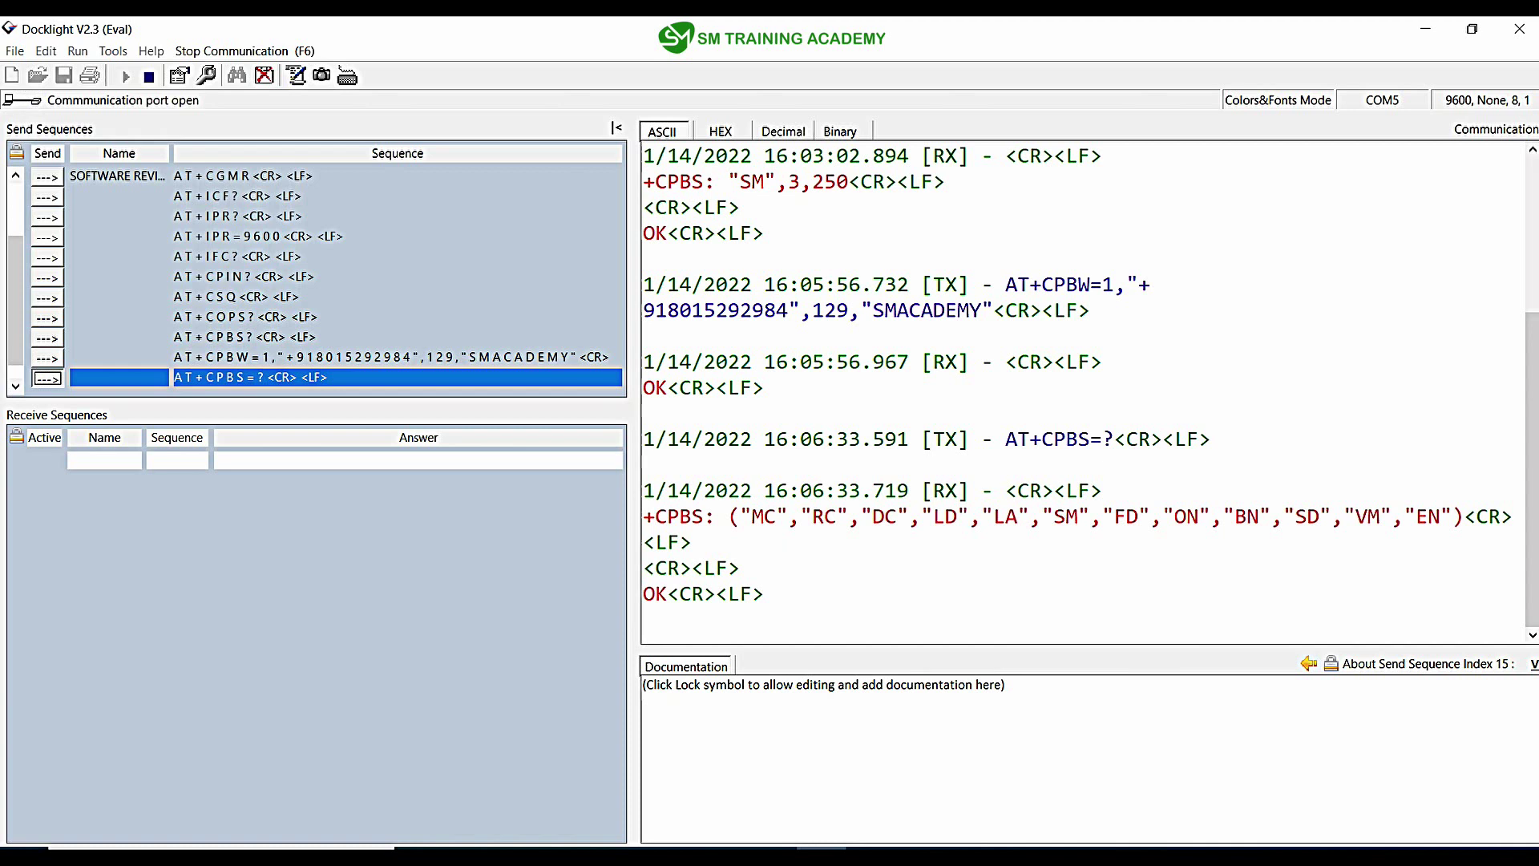
left_click_drag(633, 481, 348, 481)
left_click_drag(467, 490, 1155, 490)
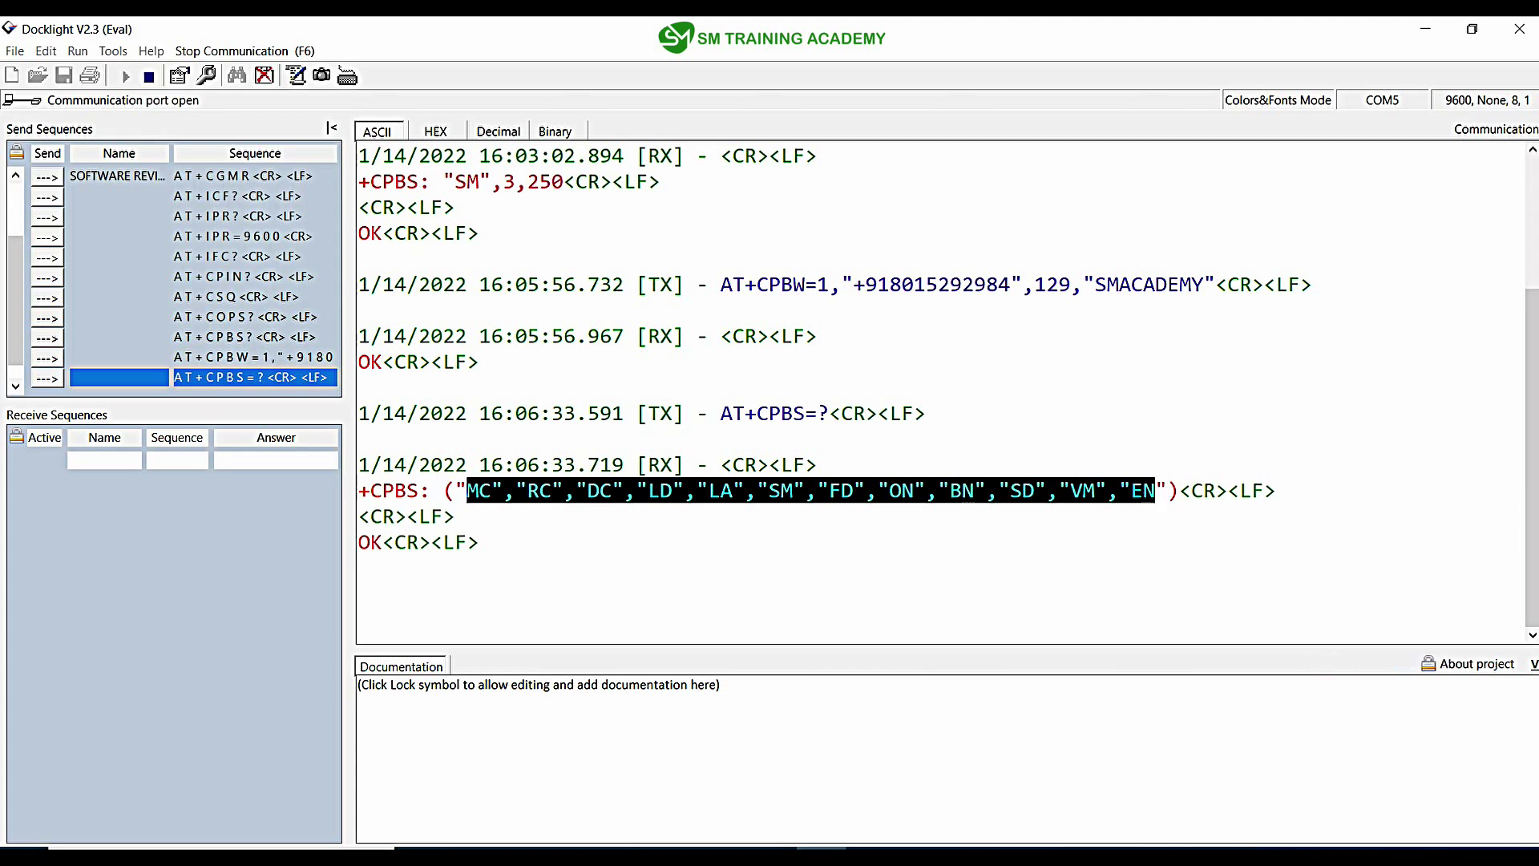
left_click_drag(804, 491, 758, 490)
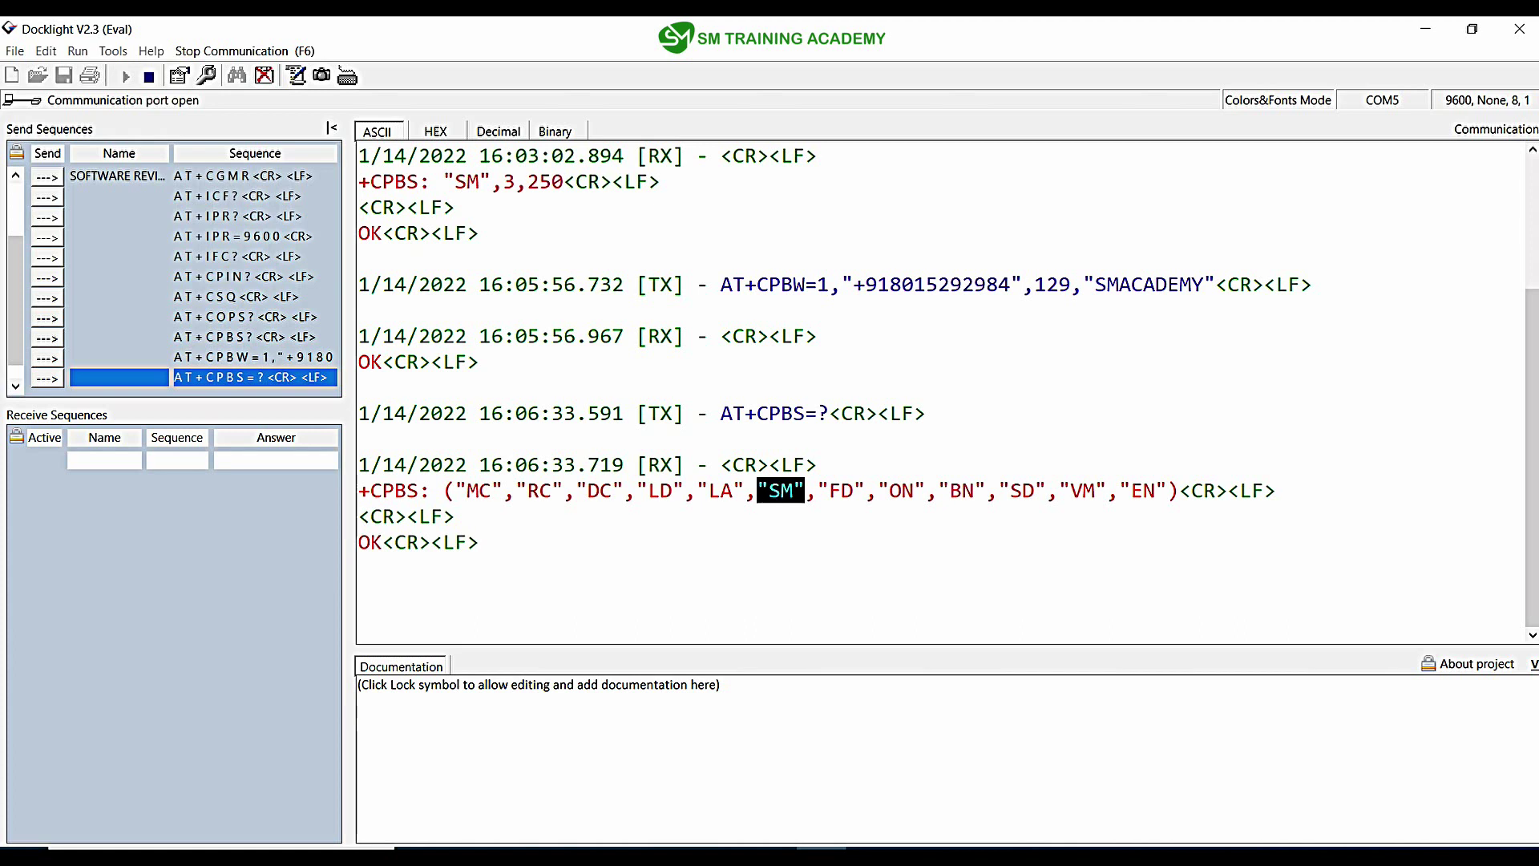
key("alt+Tab")
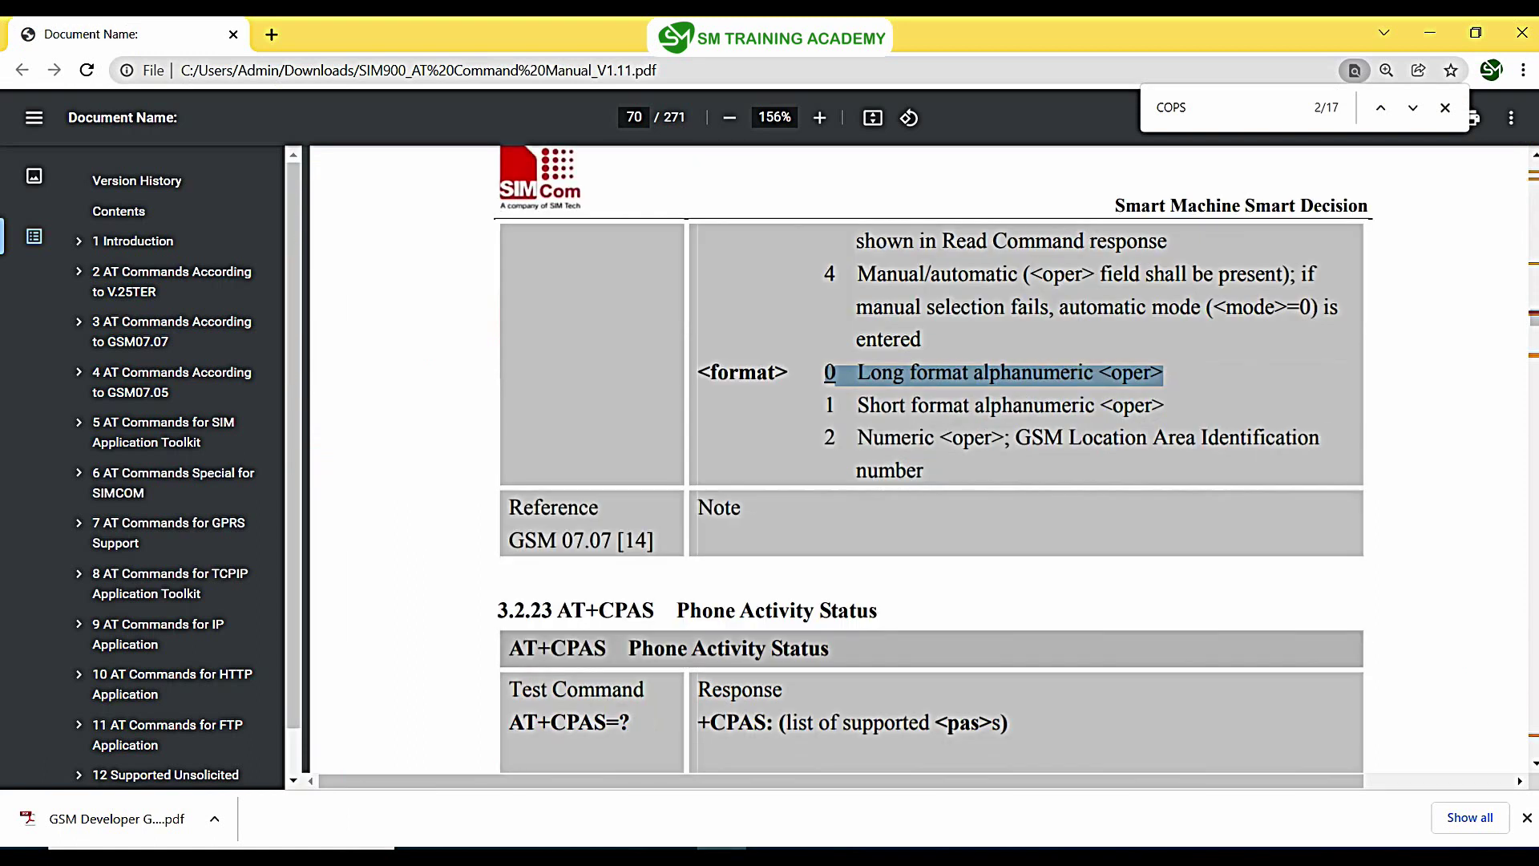
Step: Search the SIM900 manual PDF for CPBW
scroll(930, 457, "down", 3)
key("ctrl+f")
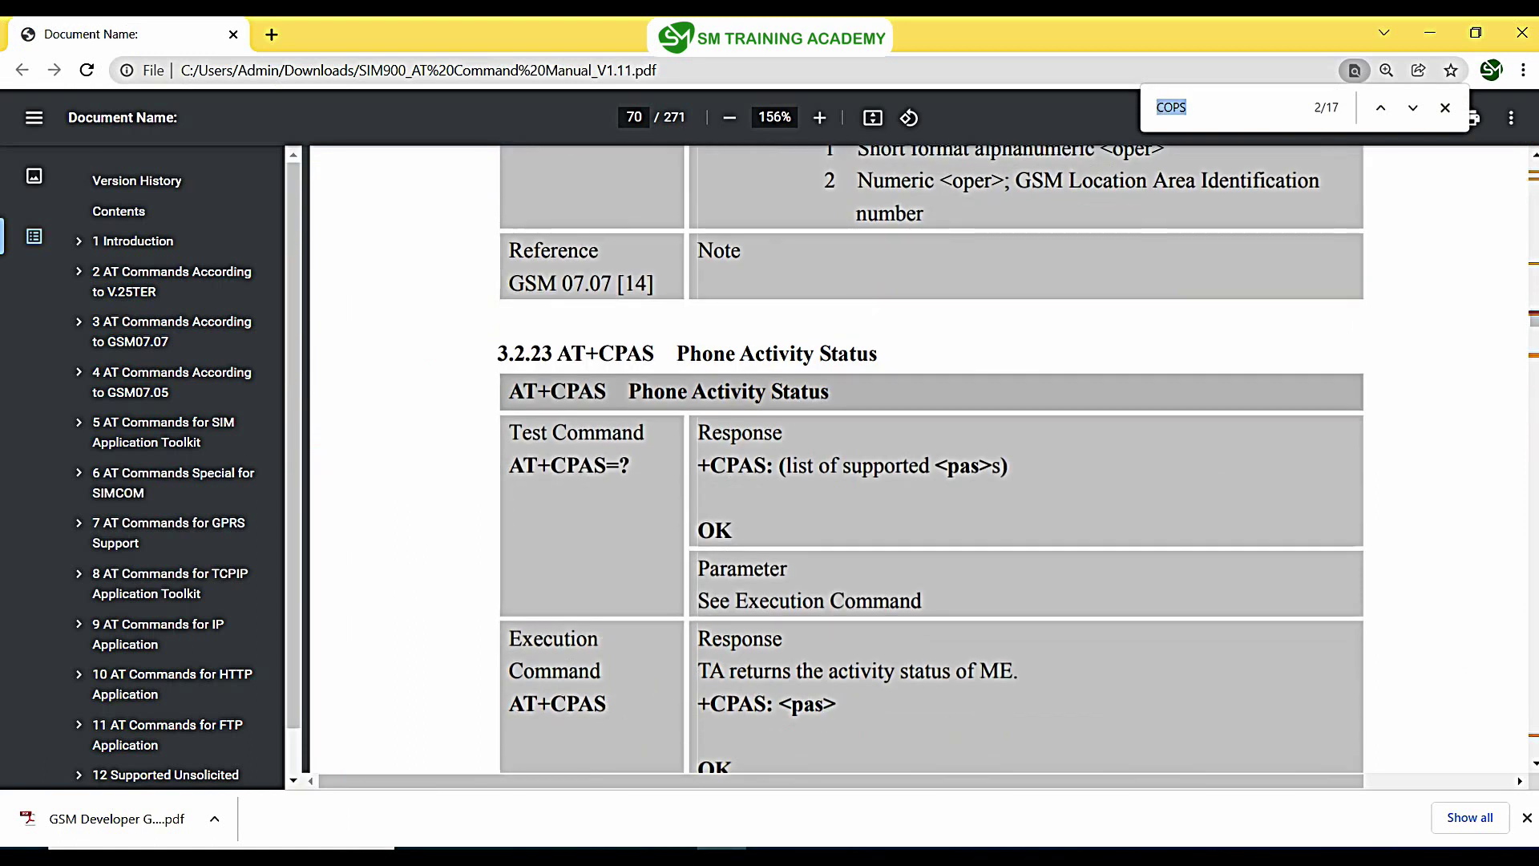
type("CPB")
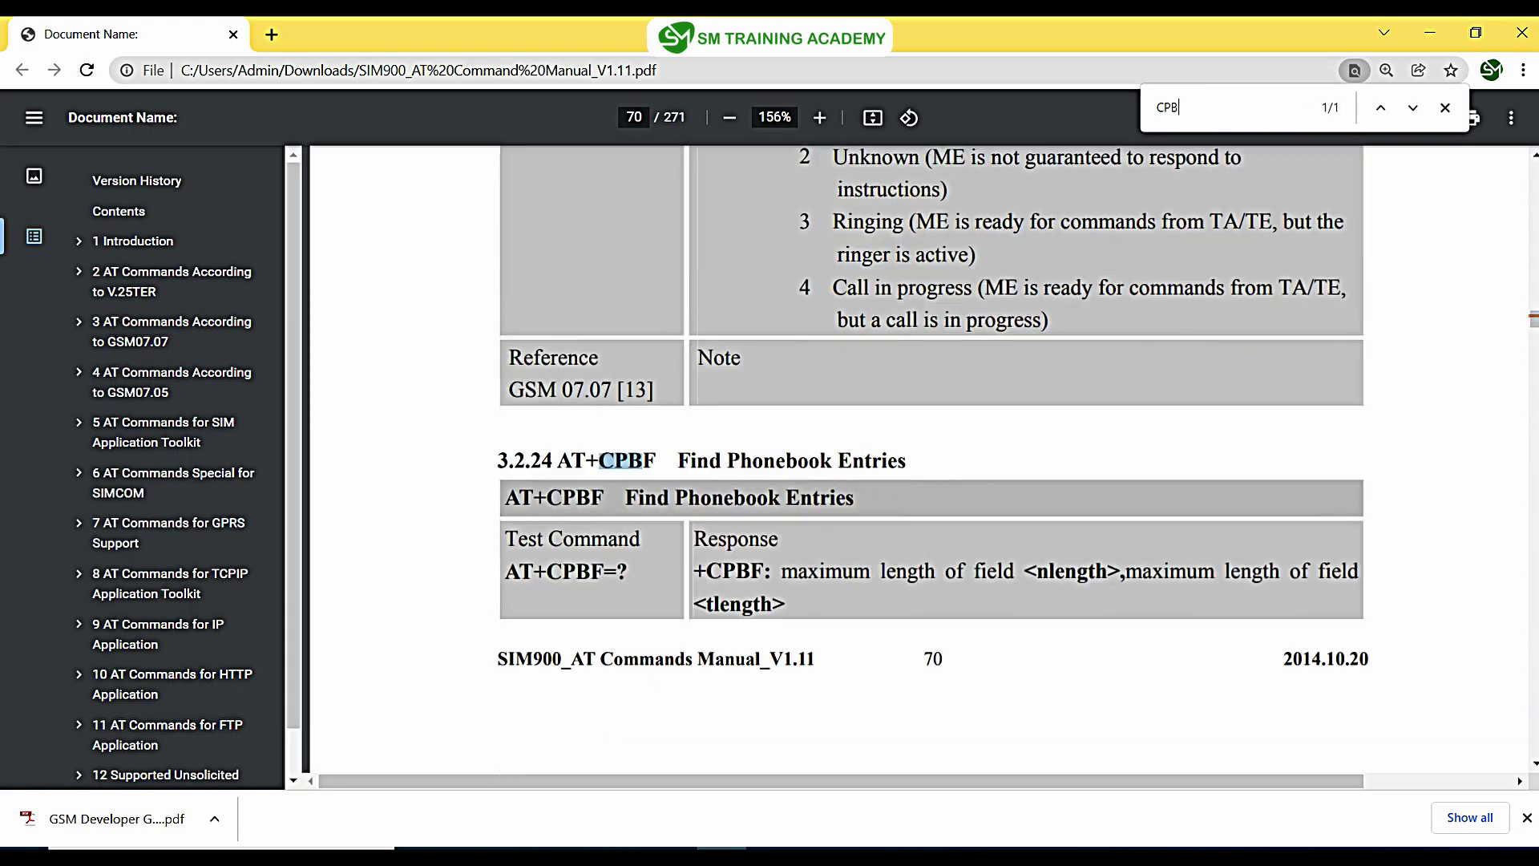
type("W")
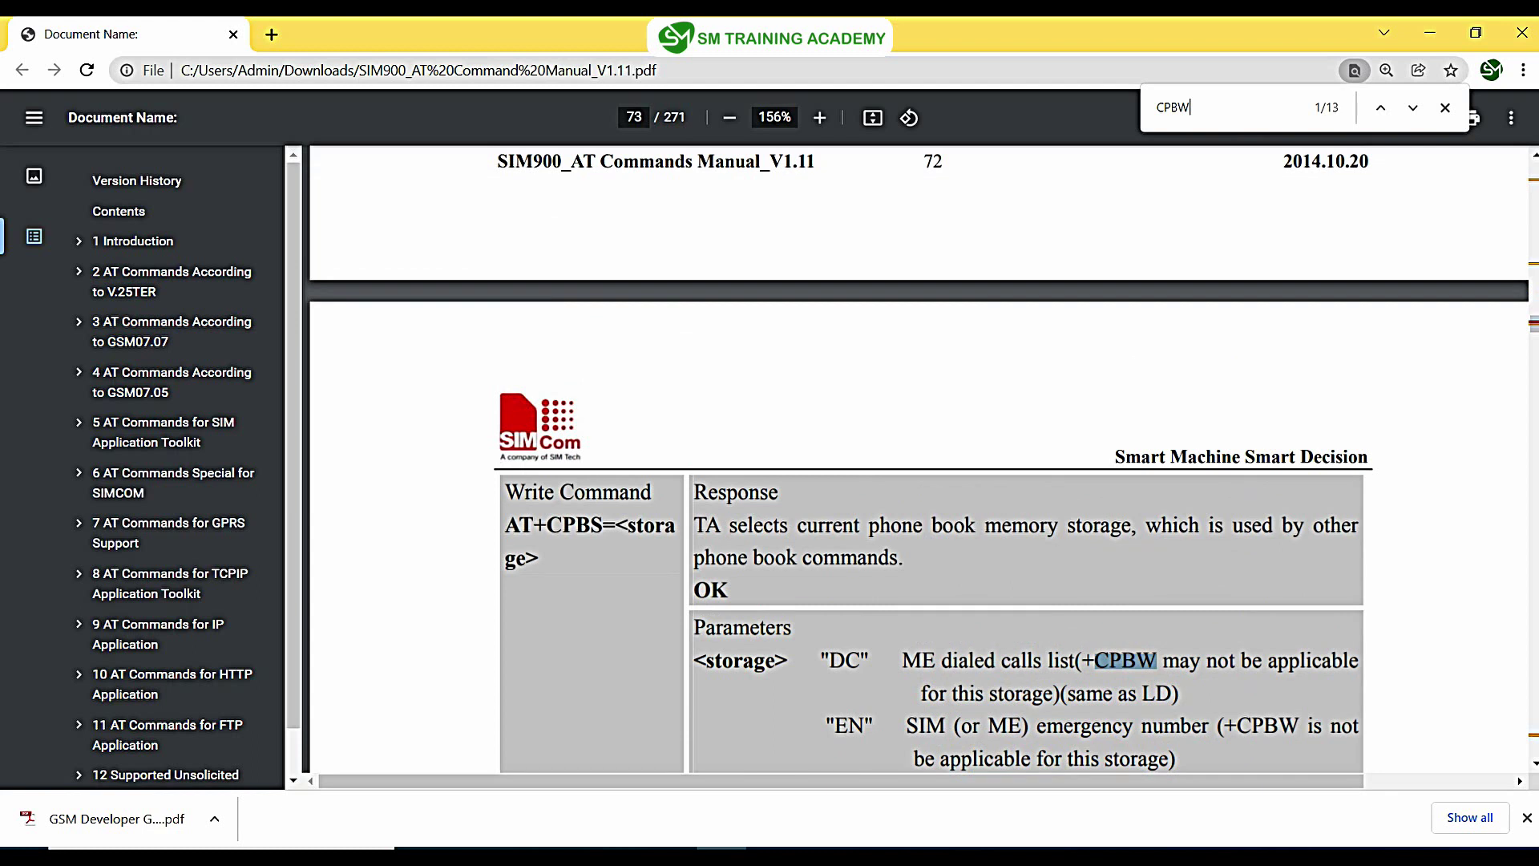
scroll(922, 457, "down", 10)
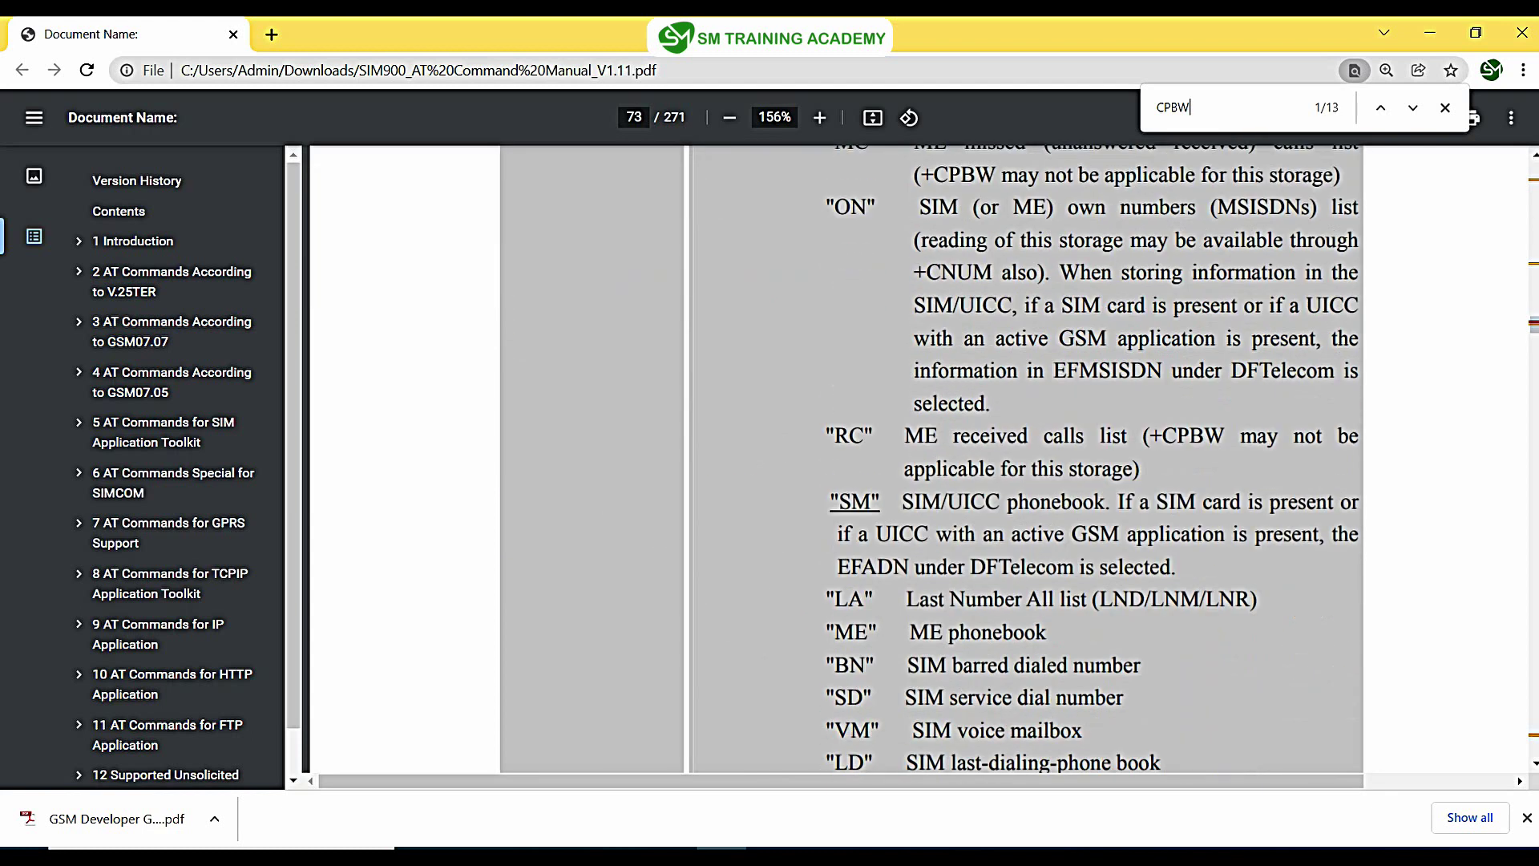
scroll(921, 457, "down", 3)
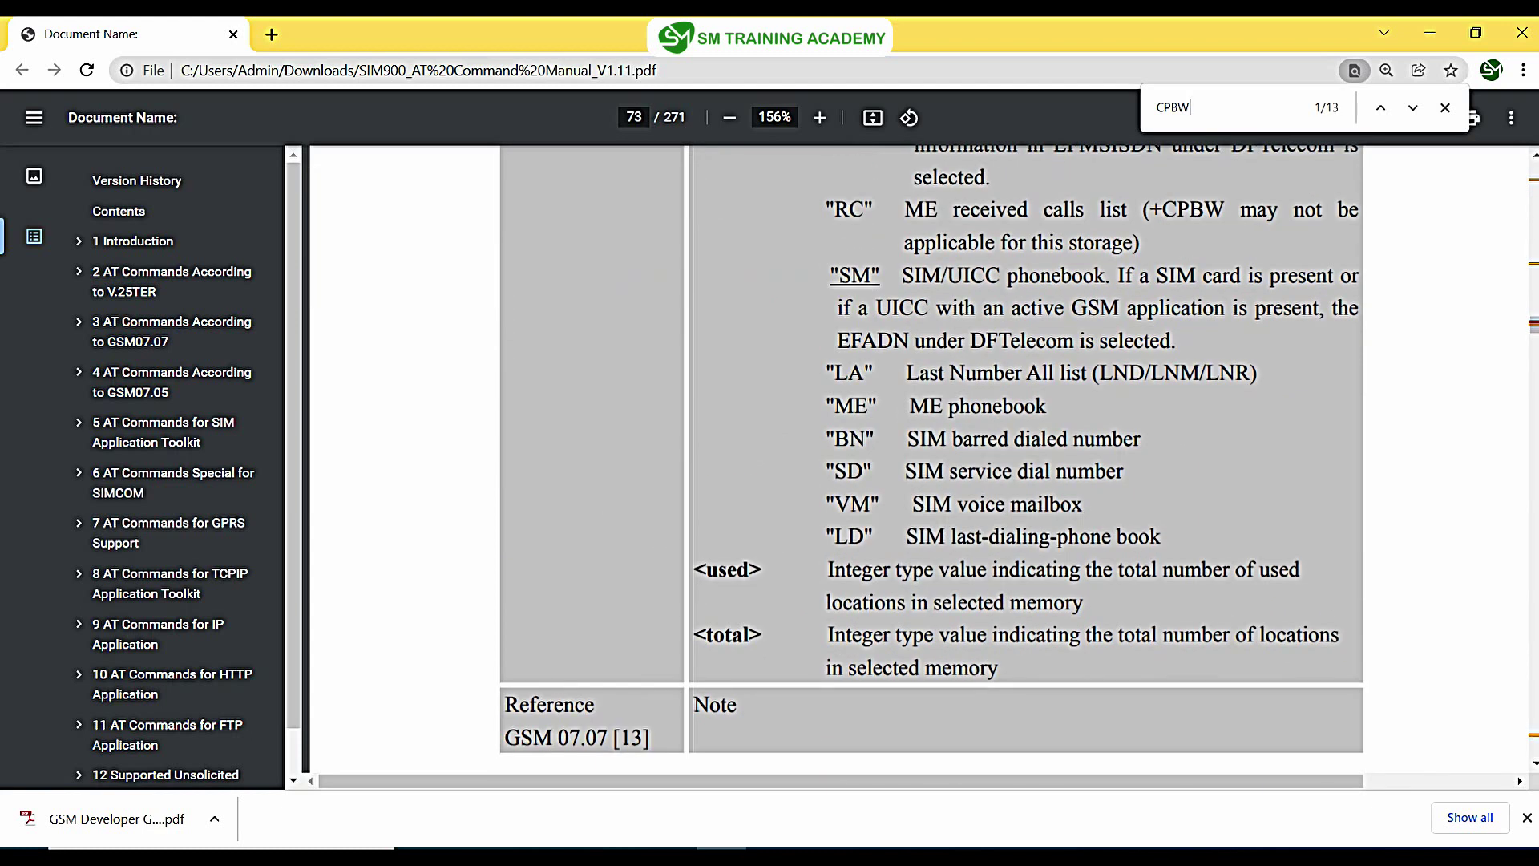
scroll(921, 457, "up", 1)
Step: Highlight the type-of-number parameter and its 145 and 129 codes on page 74
left_click_drag(891, 376, 1125, 377)
scroll(929, 457, "down", 8)
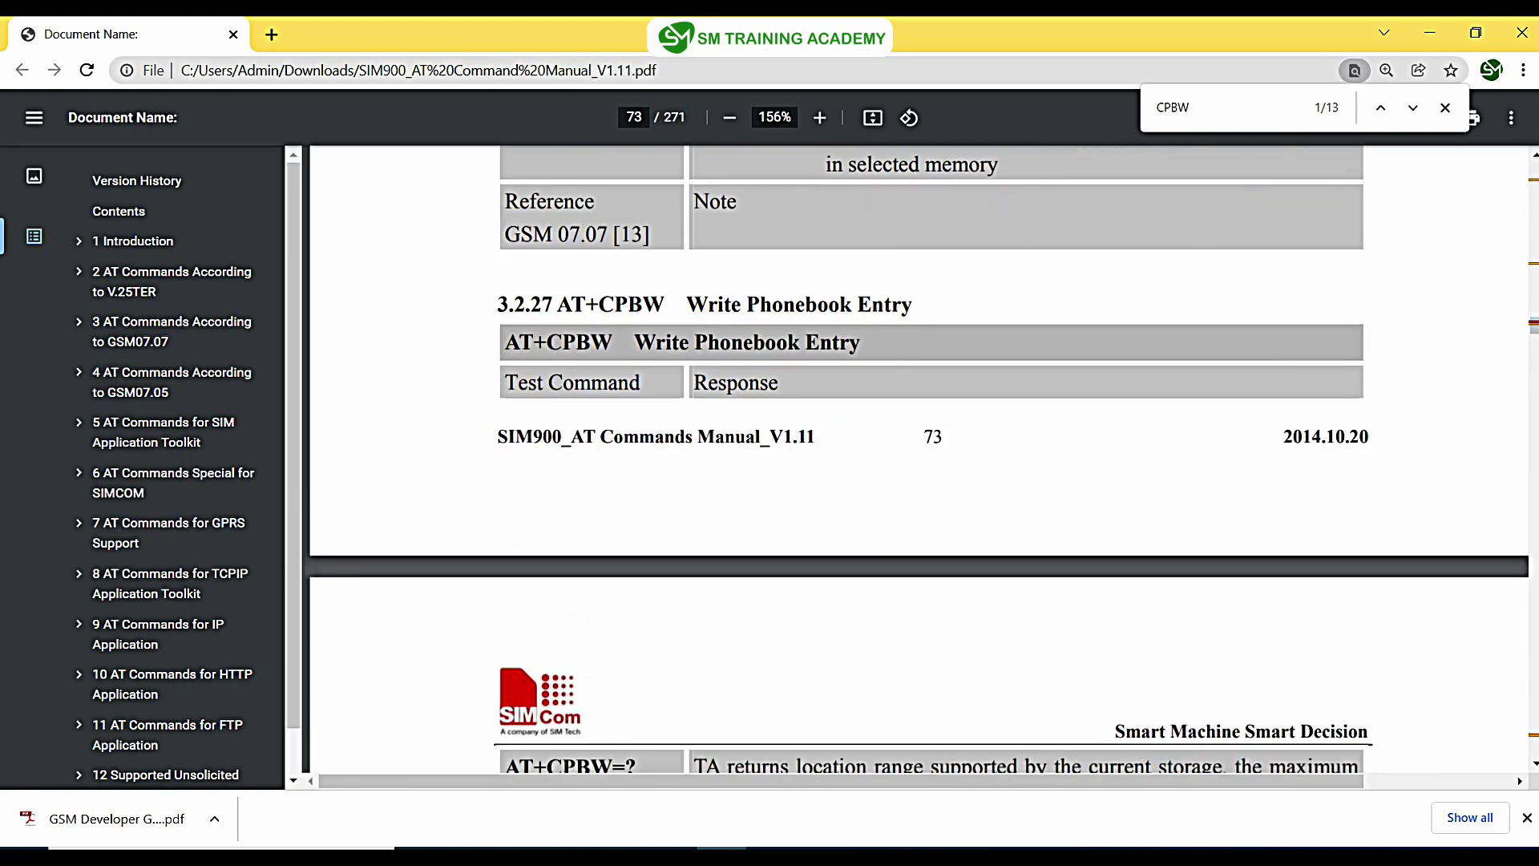
scroll(921, 457, "up", 5)
scroll(921, 461, "down", 16)
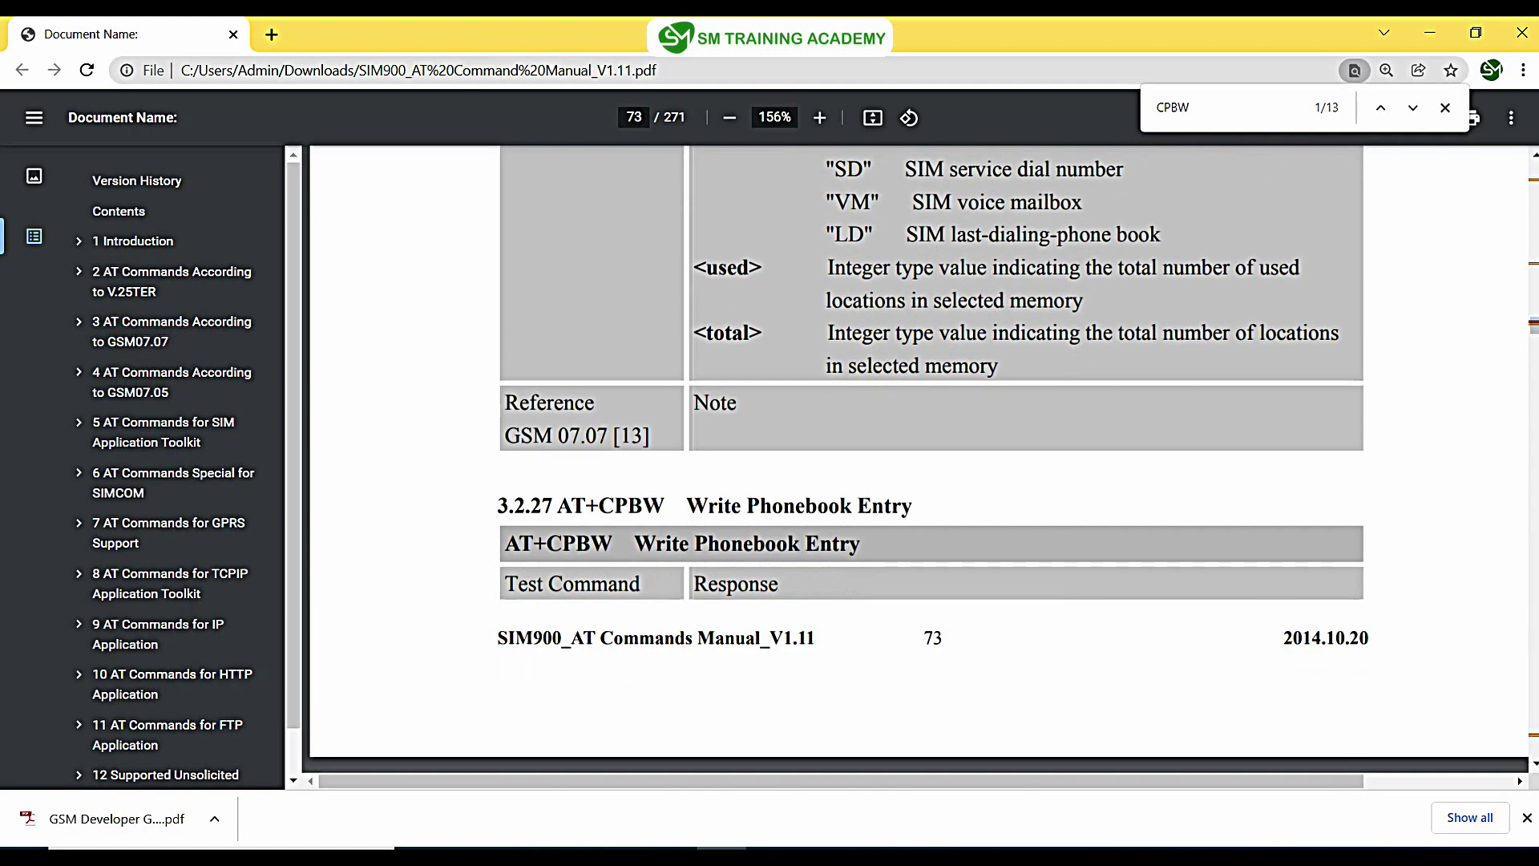
scroll(922, 460, "down", 5)
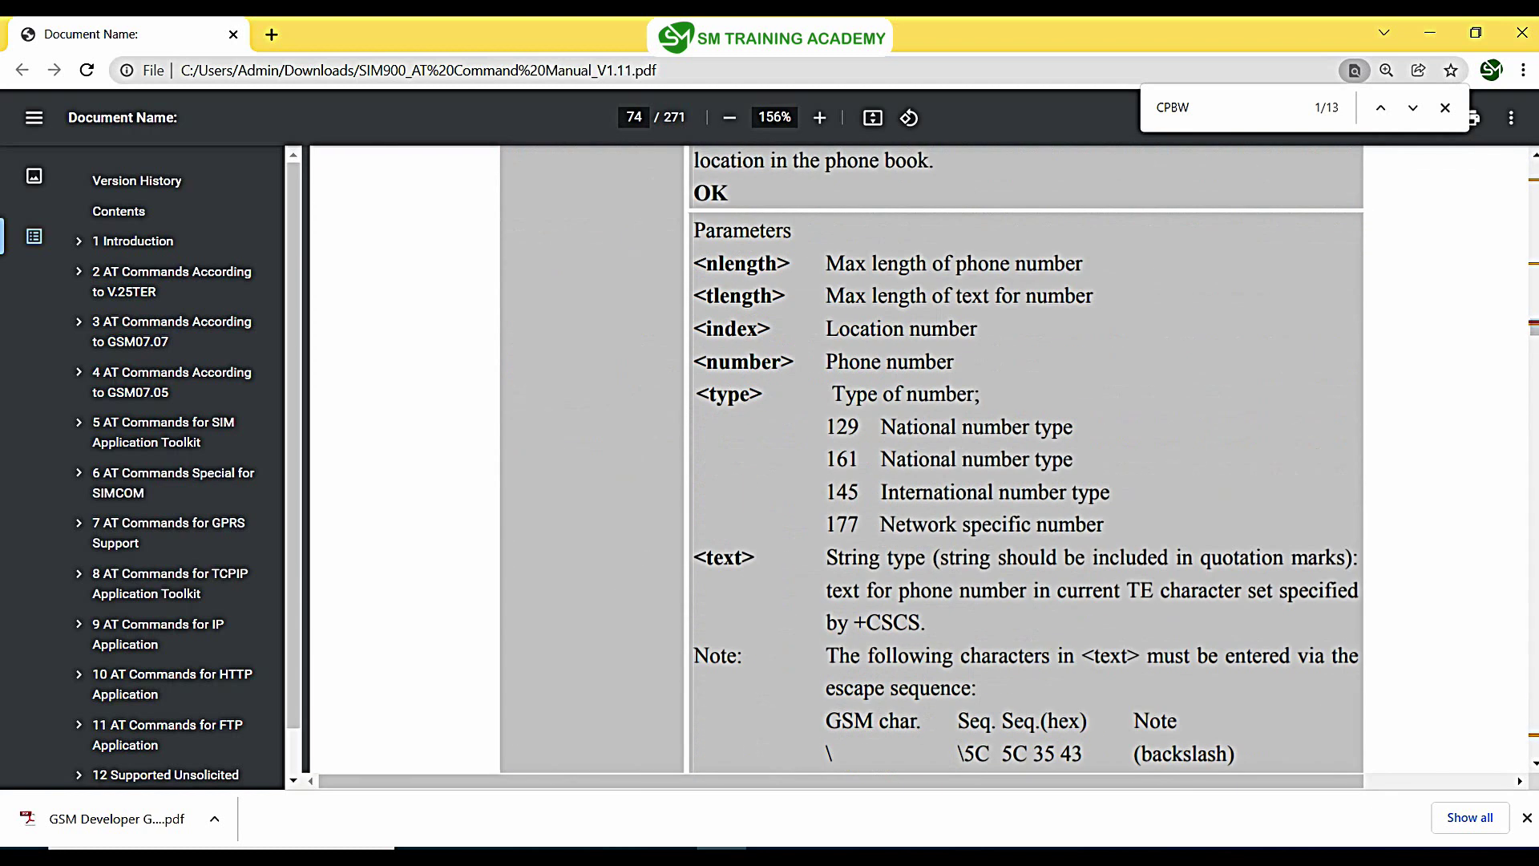
left_click_drag(697, 395, 946, 395)
left_click_drag(827, 427, 1072, 428)
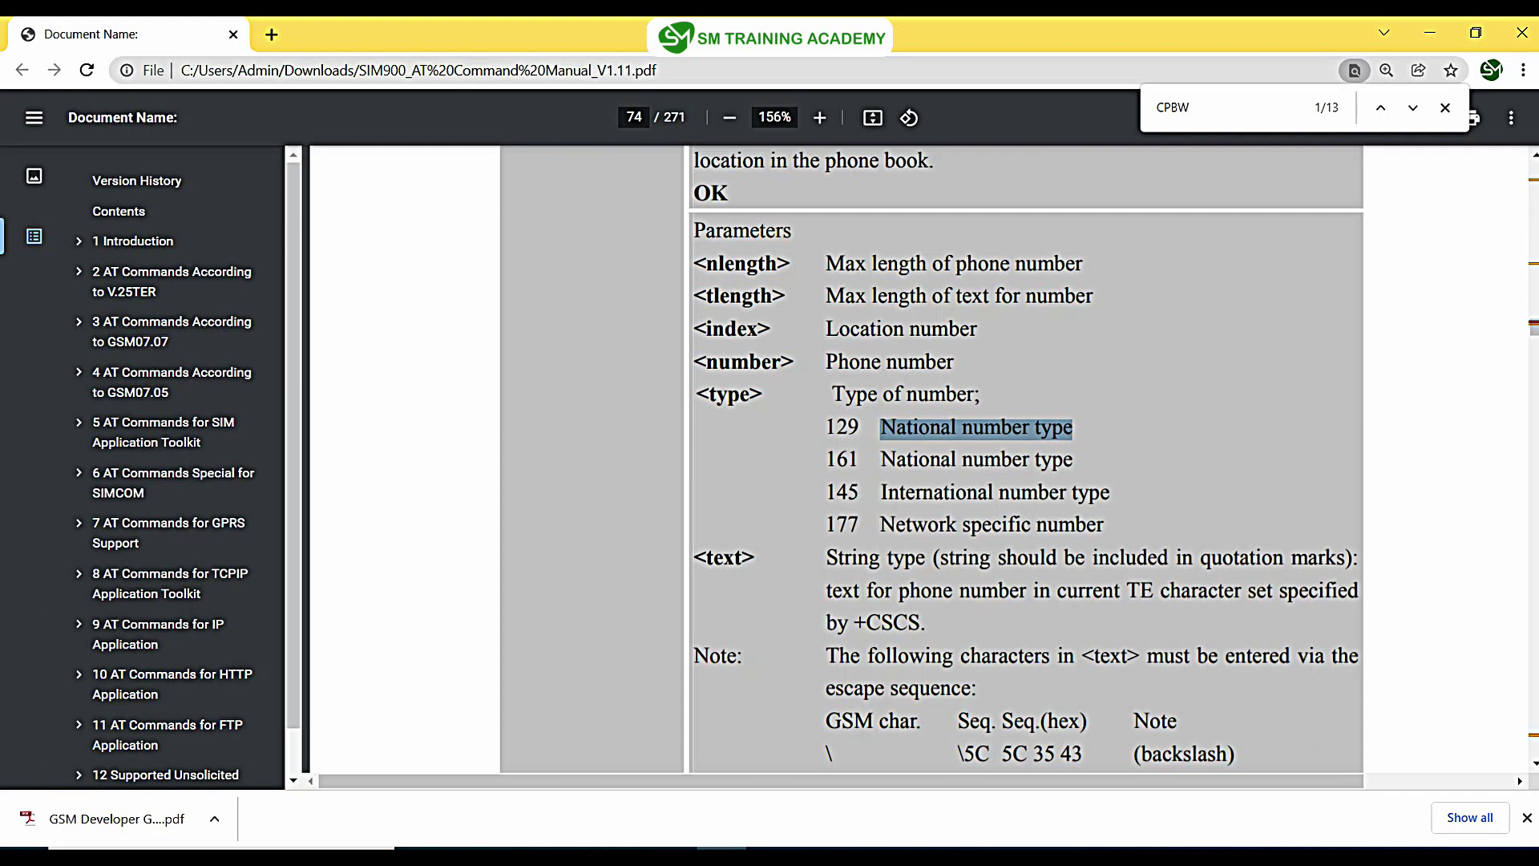
left_click_drag(828, 493, 860, 493)
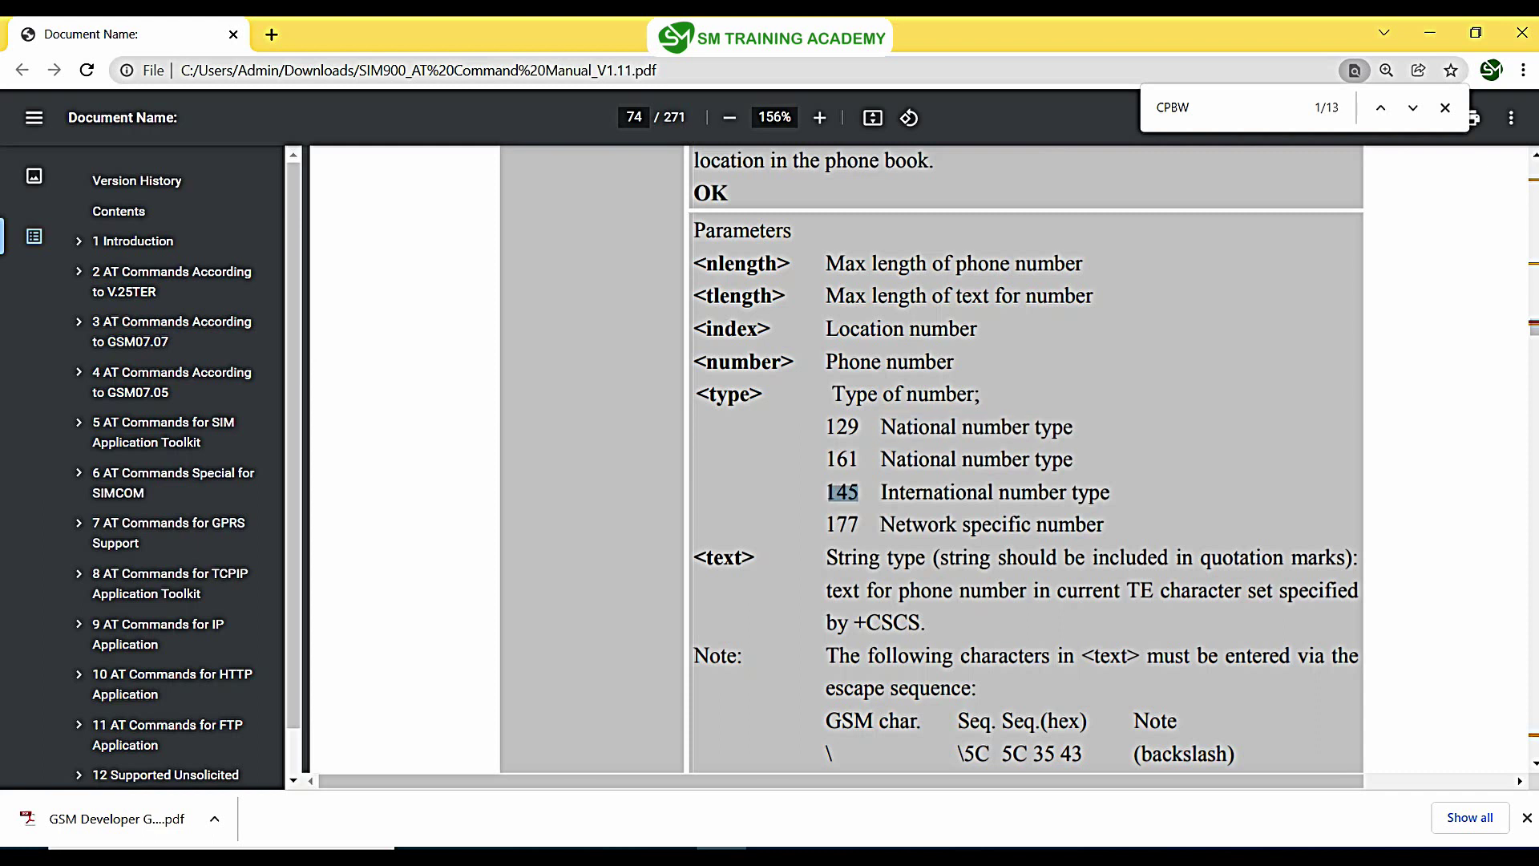
left_click_drag(827, 427, 864, 427)
Step: In Docklight's AT+CPBW log line, highlight the phone number, number type 129 and location index 1
key("alt+Tab")
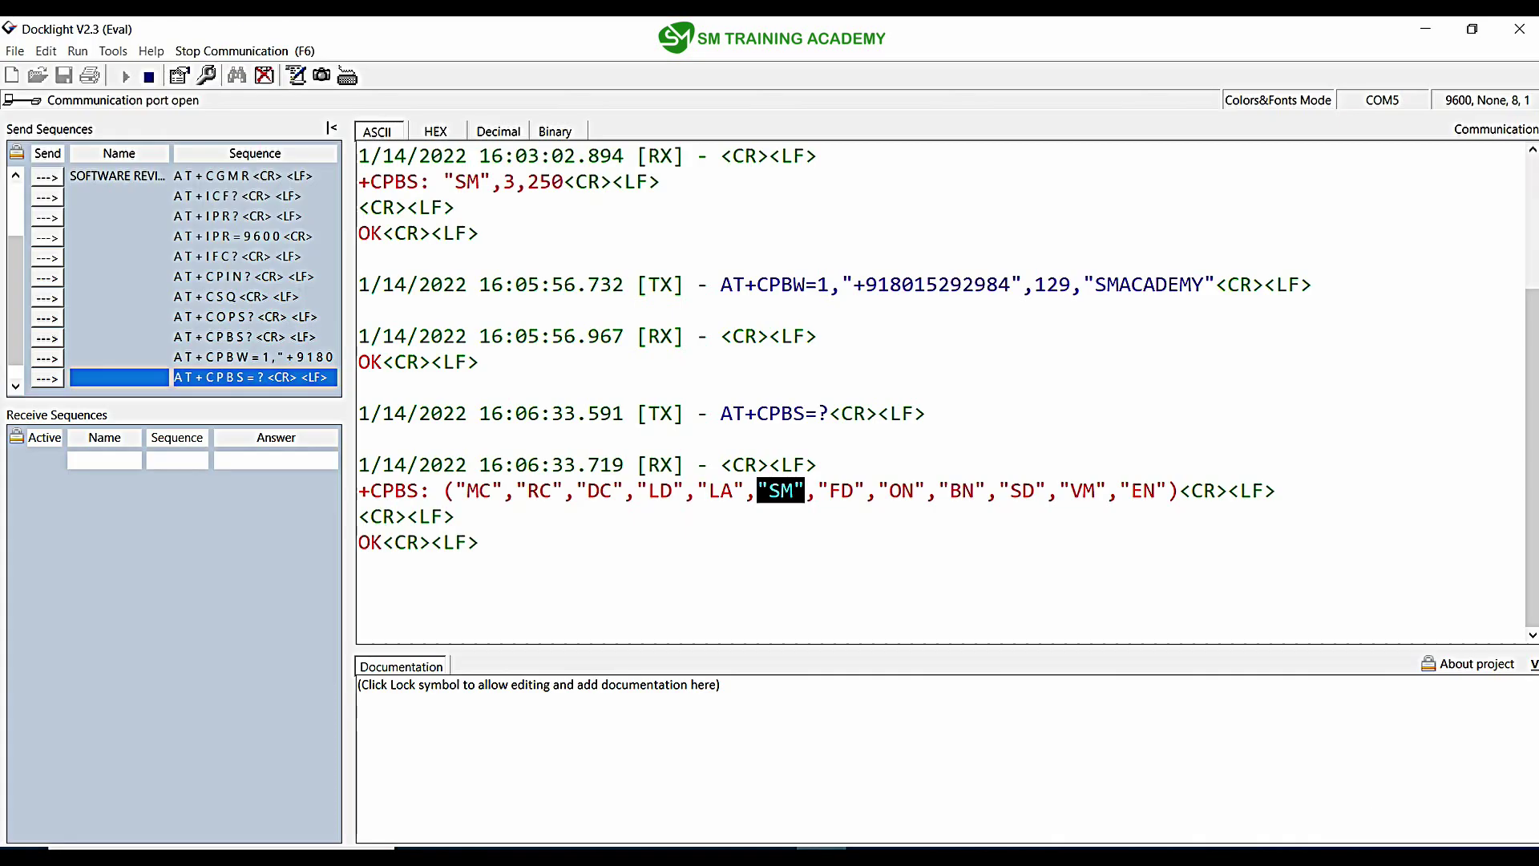
left_click_drag(732, 284, 1219, 284)
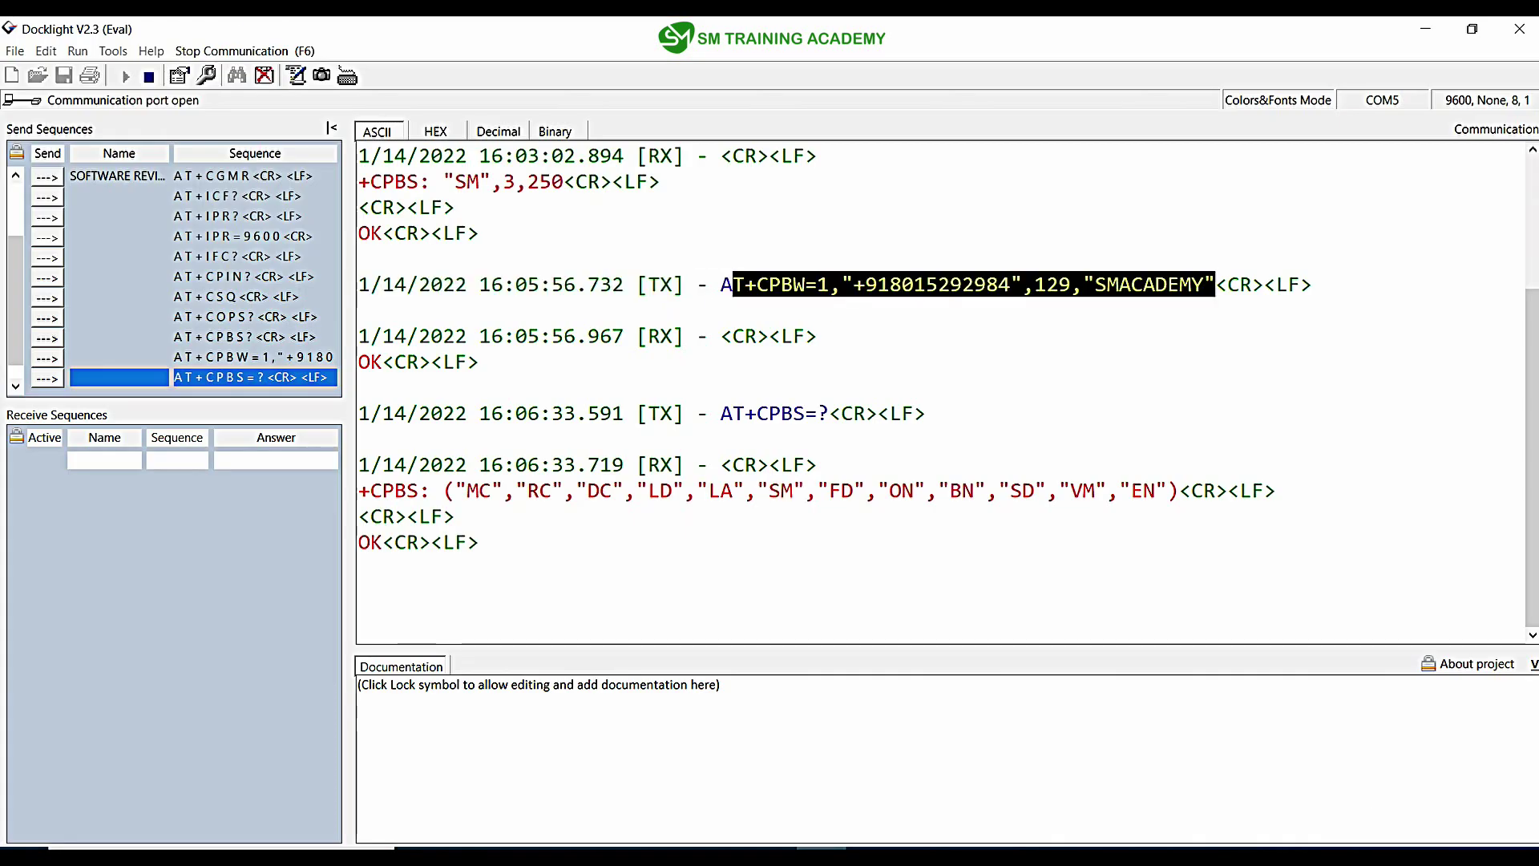
left_click(1084, 284)
double_click(925, 285)
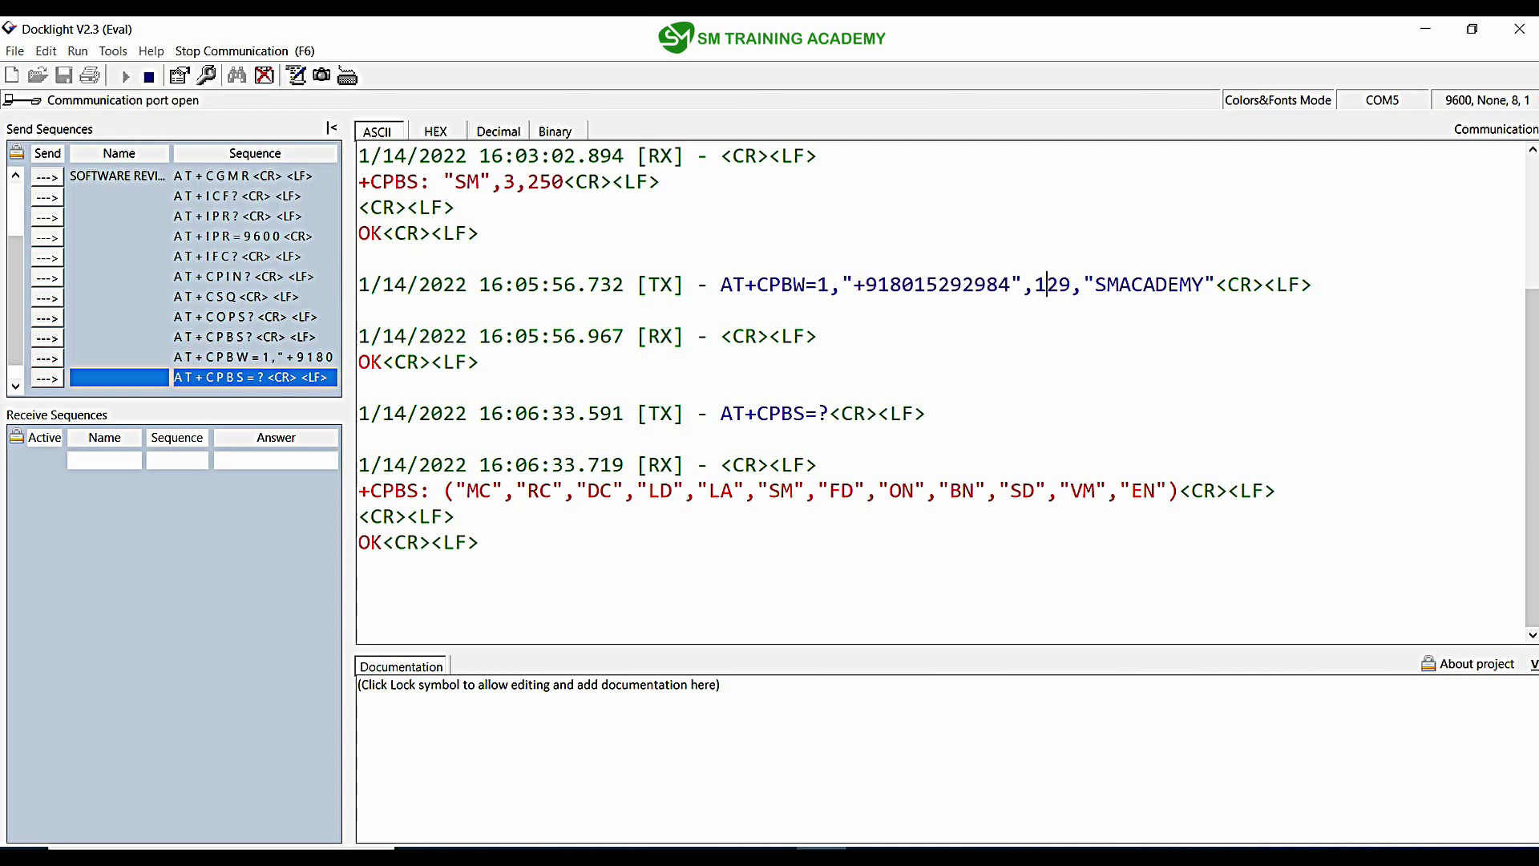
double_click(1046, 284)
double_click(822, 284)
key("shift+Left")
Step: Re-highlight SMACADEMY, the number and index 1, then the slide's AT+CPBR bullet
double_click(1149, 284)
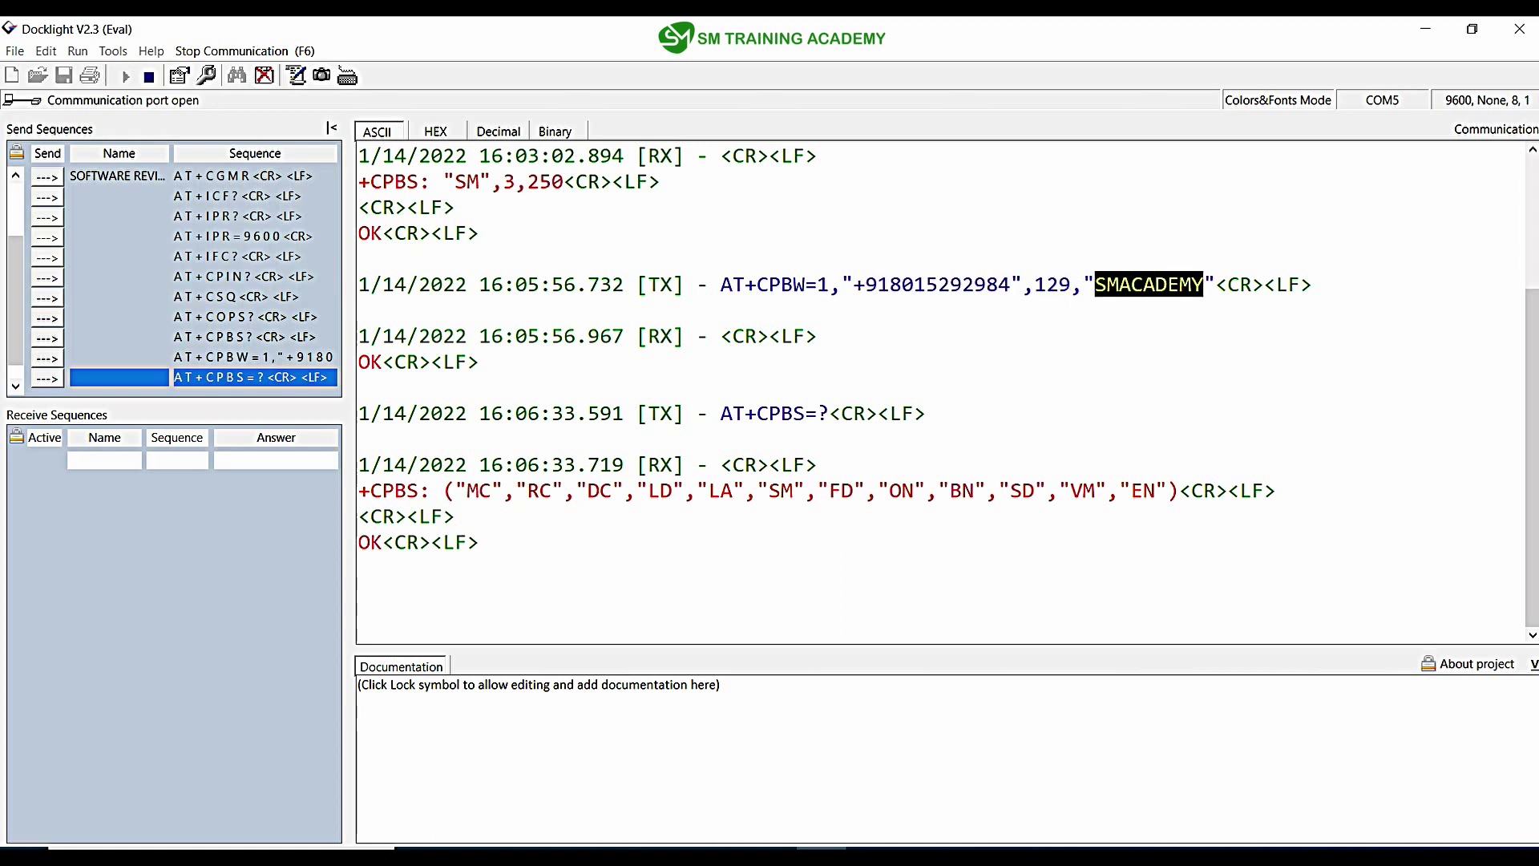
left_click_drag(1010, 285, 853, 285)
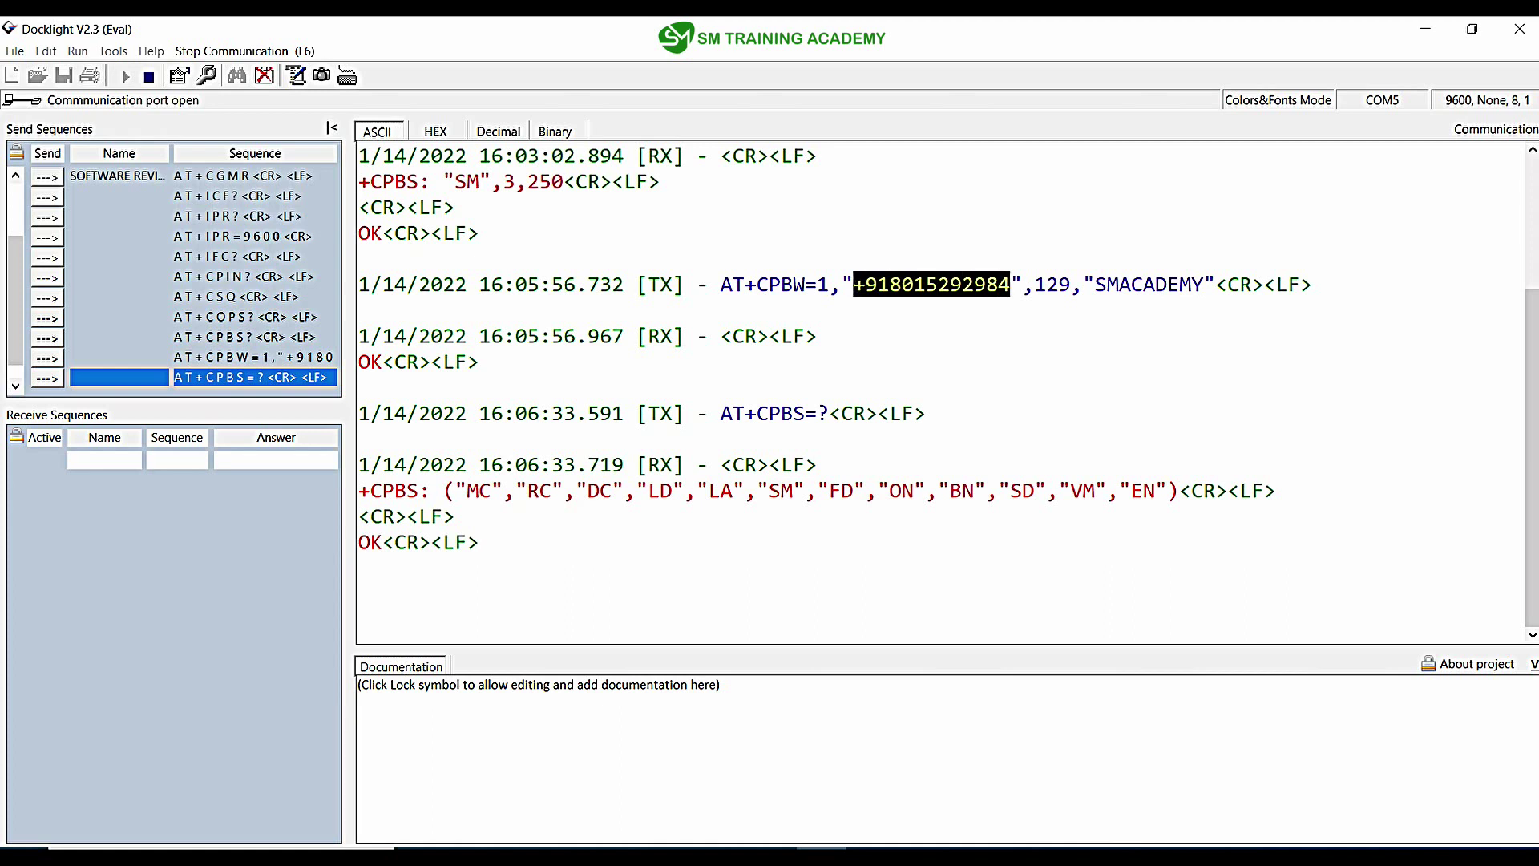
left_click_drag(1203, 284, 1034, 285)
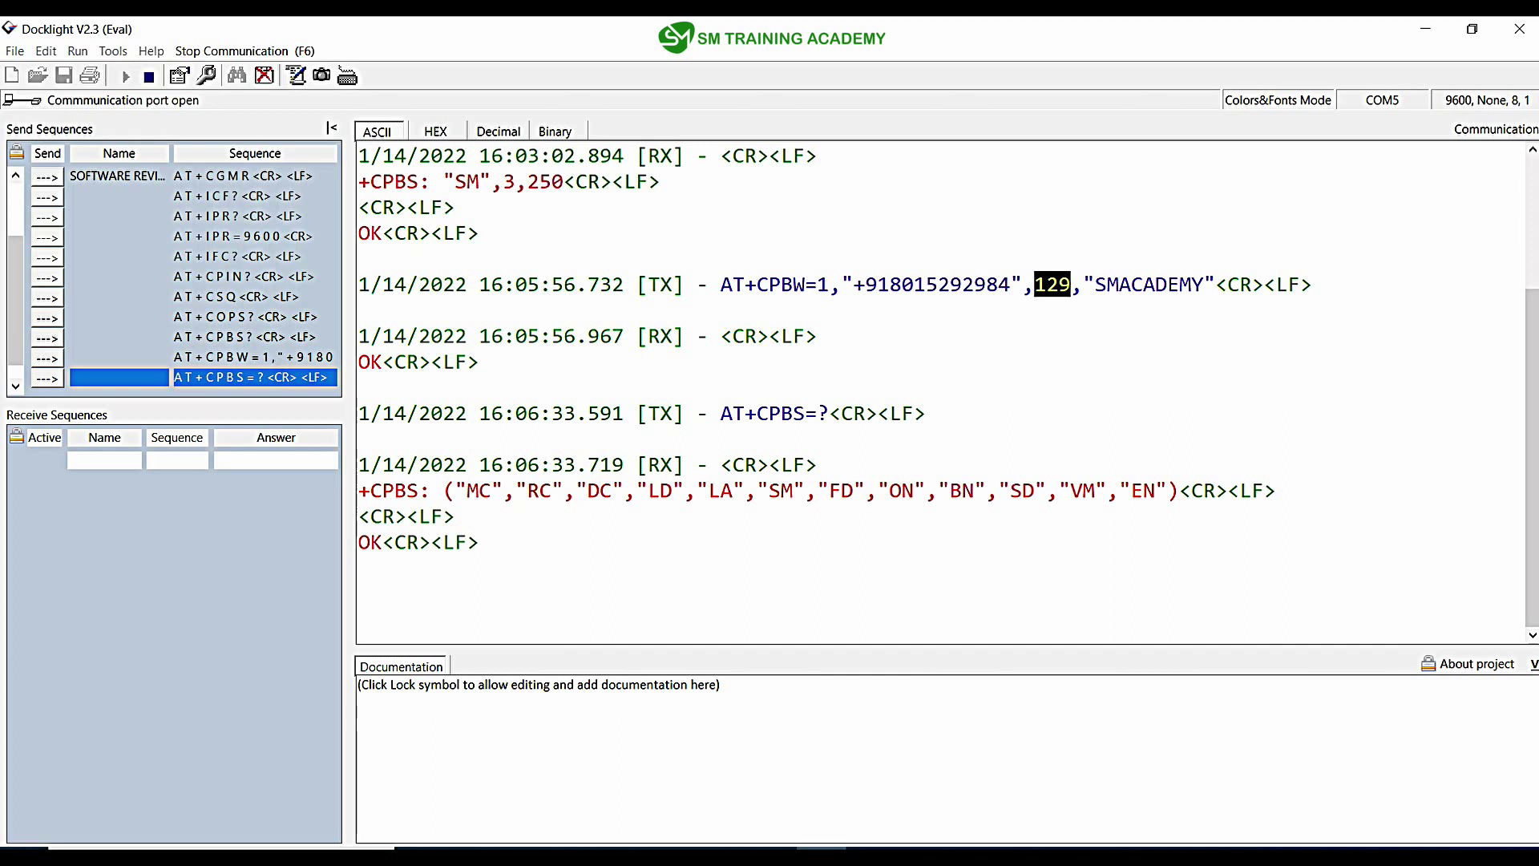
left_click_drag(829, 284, 816, 284)
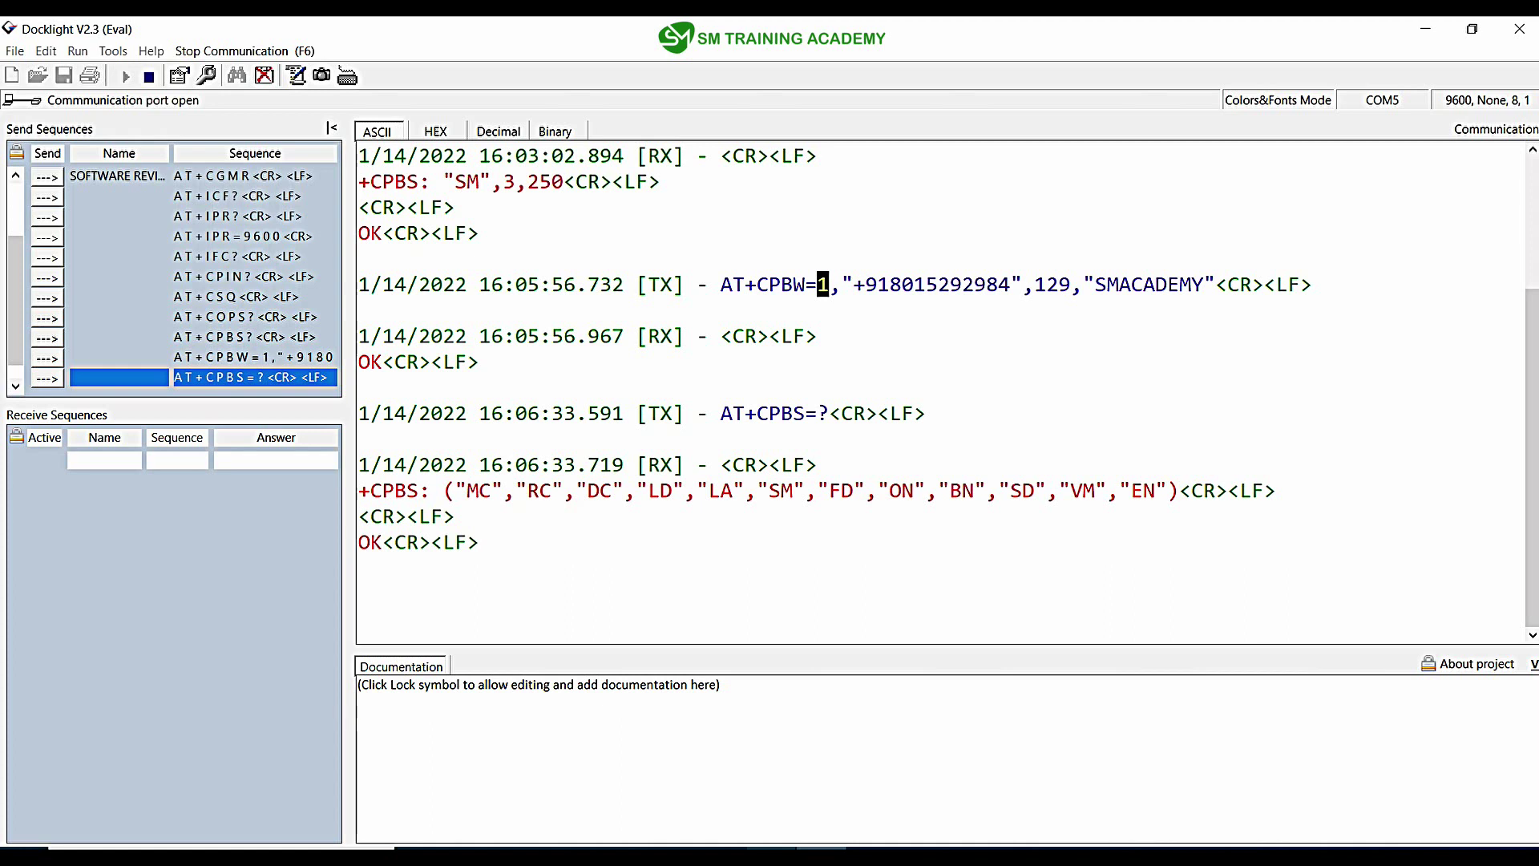
key("alt+Tab")
left_click_drag(673, 439, 544, 439)
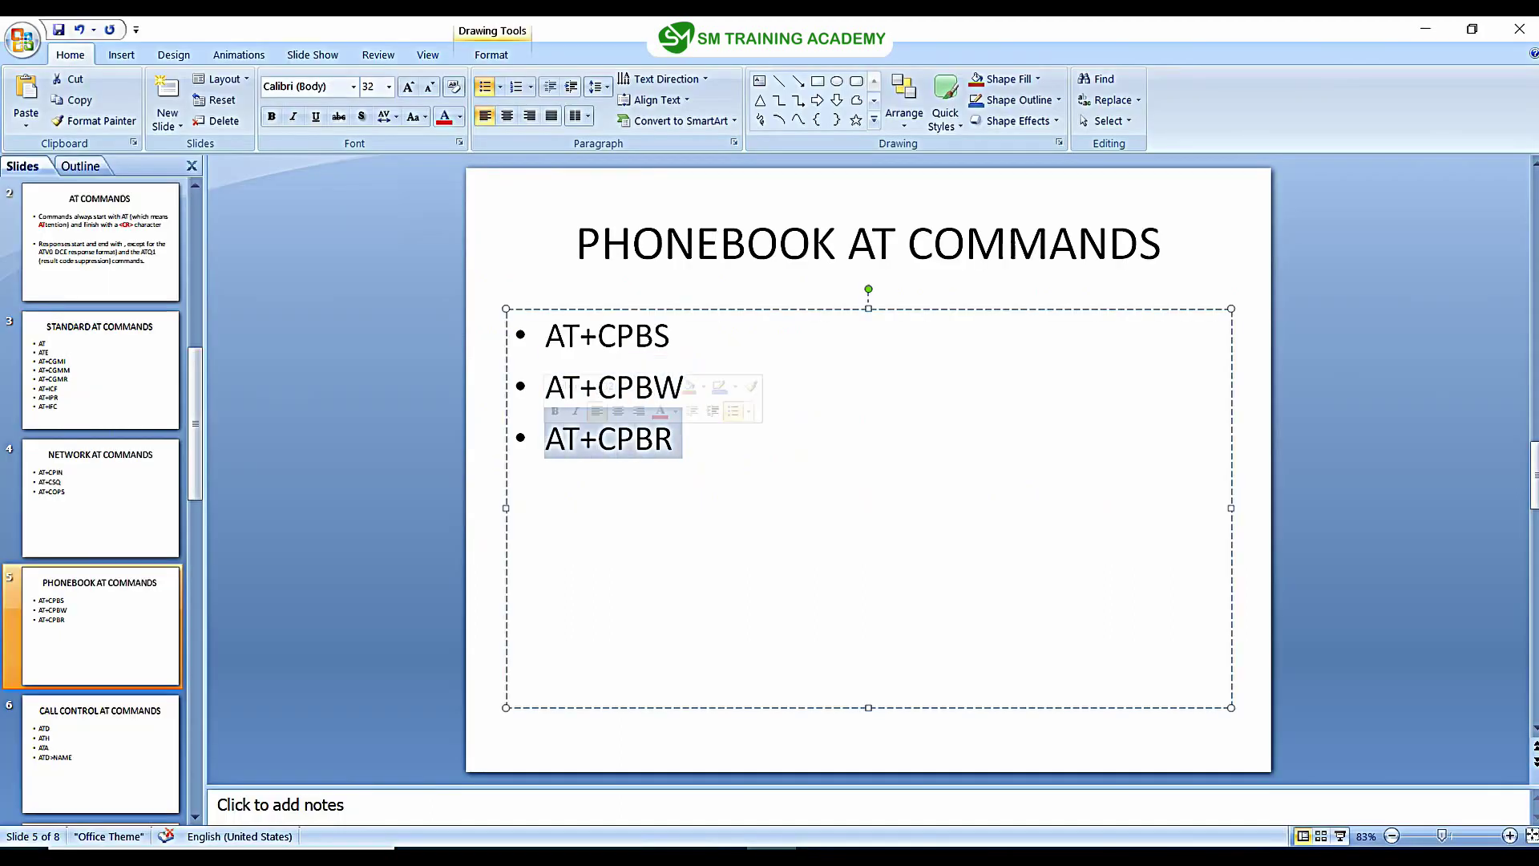
Step: Start a new send sequence from the pasted AT+CPBS command, editing it to AT+CPBR=
key("alt+Tab")
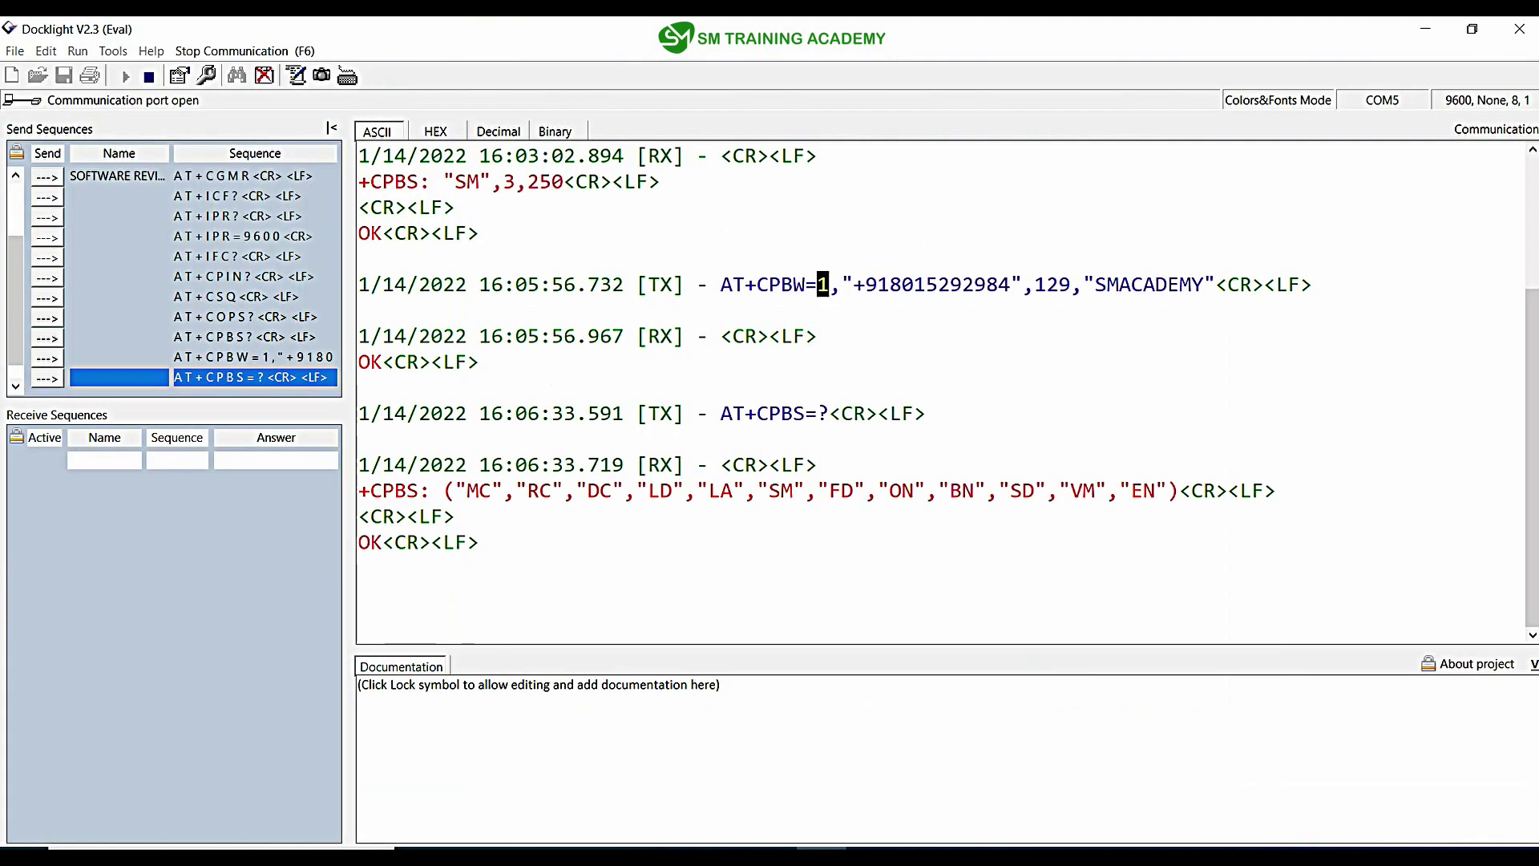
key("Return")
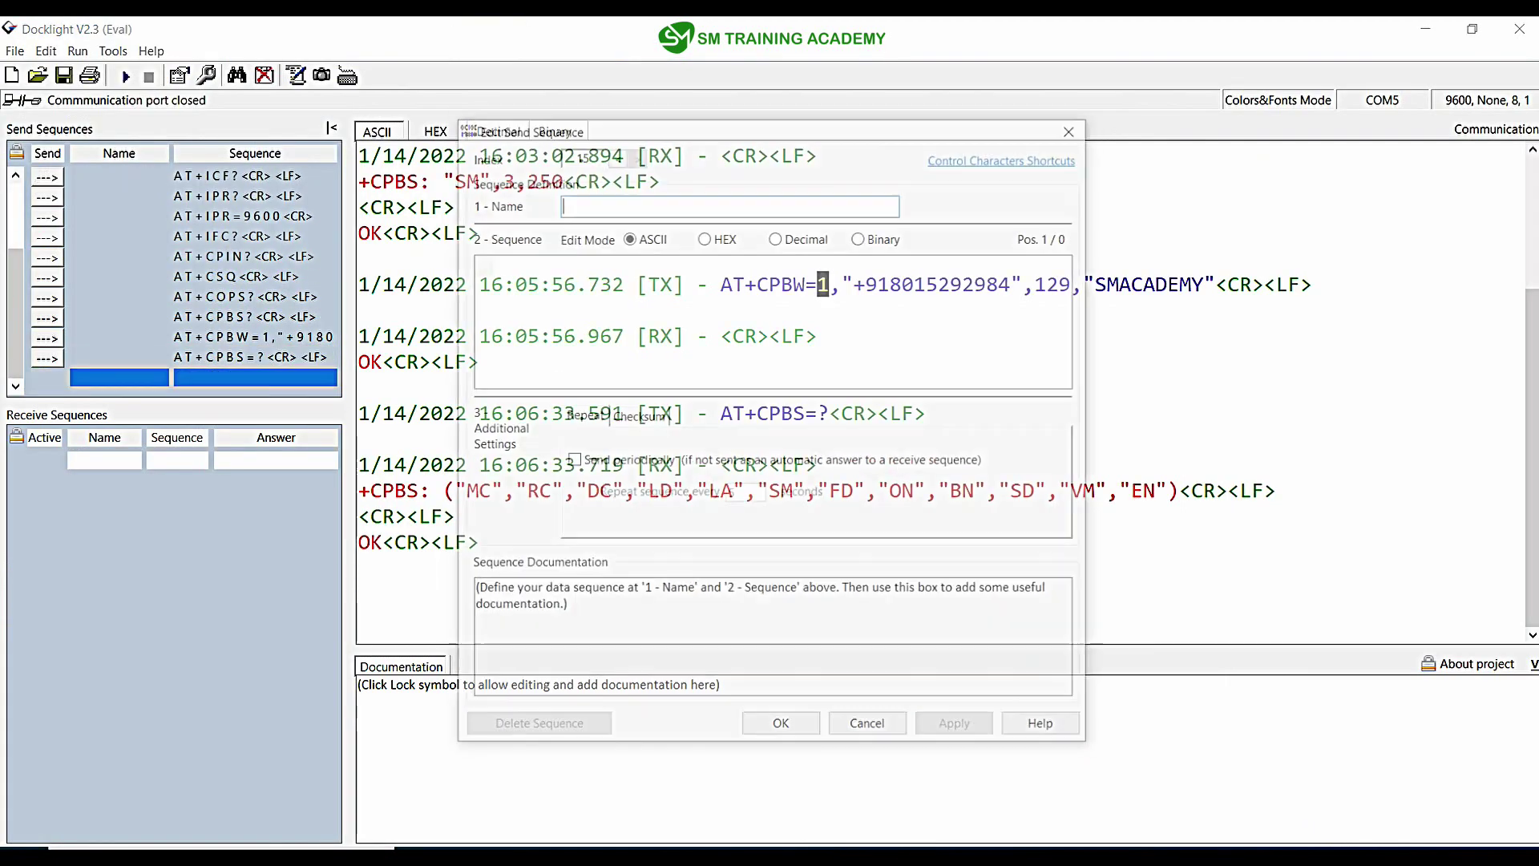
type("AT+CPBS\\r")
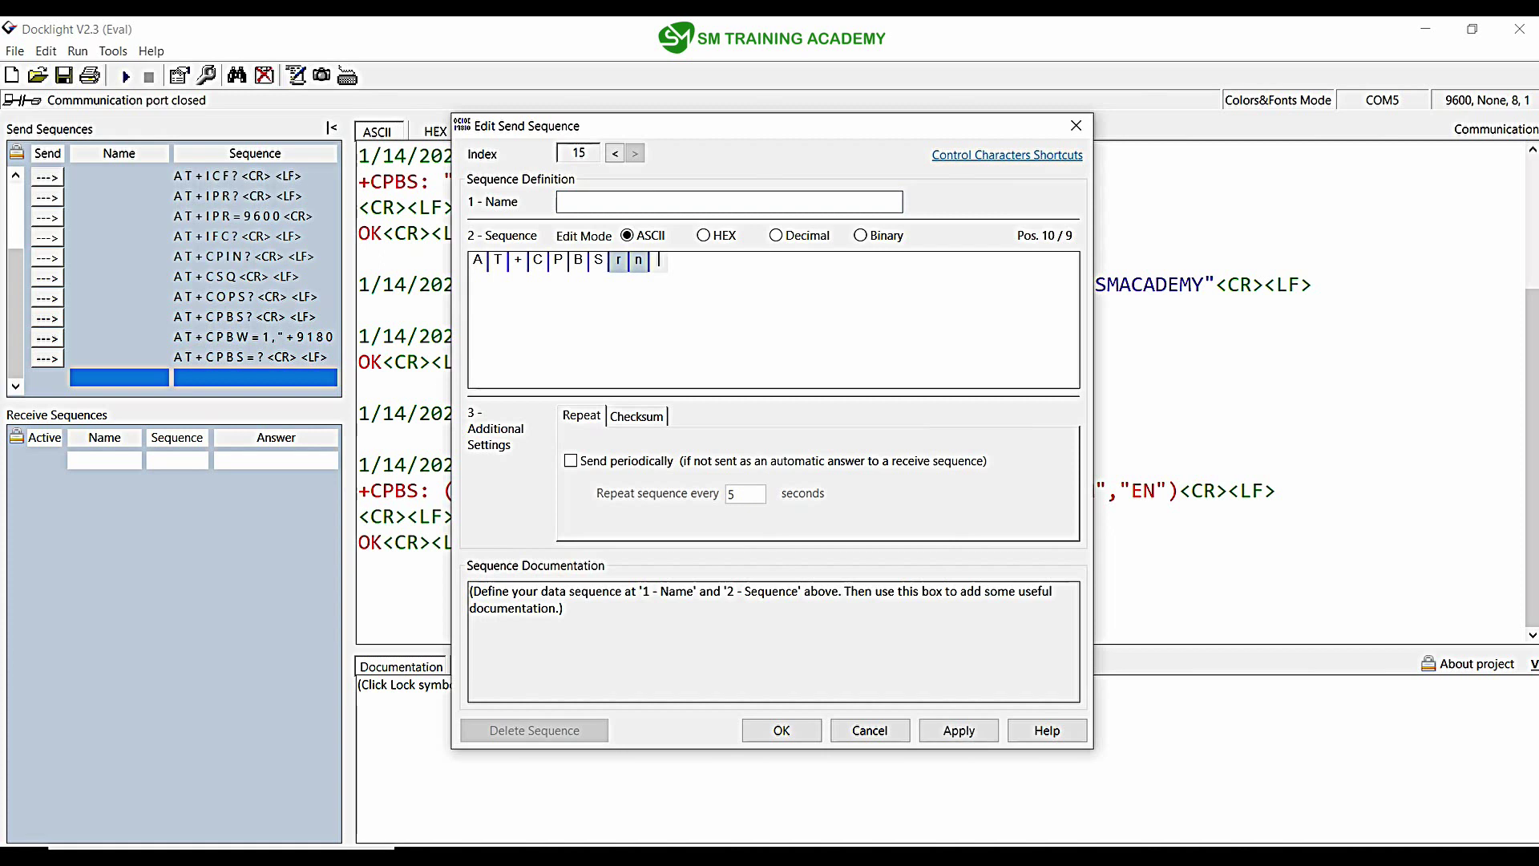
key("shift+Left")
key("shift+Left")
key("shift+Left")
type("r")
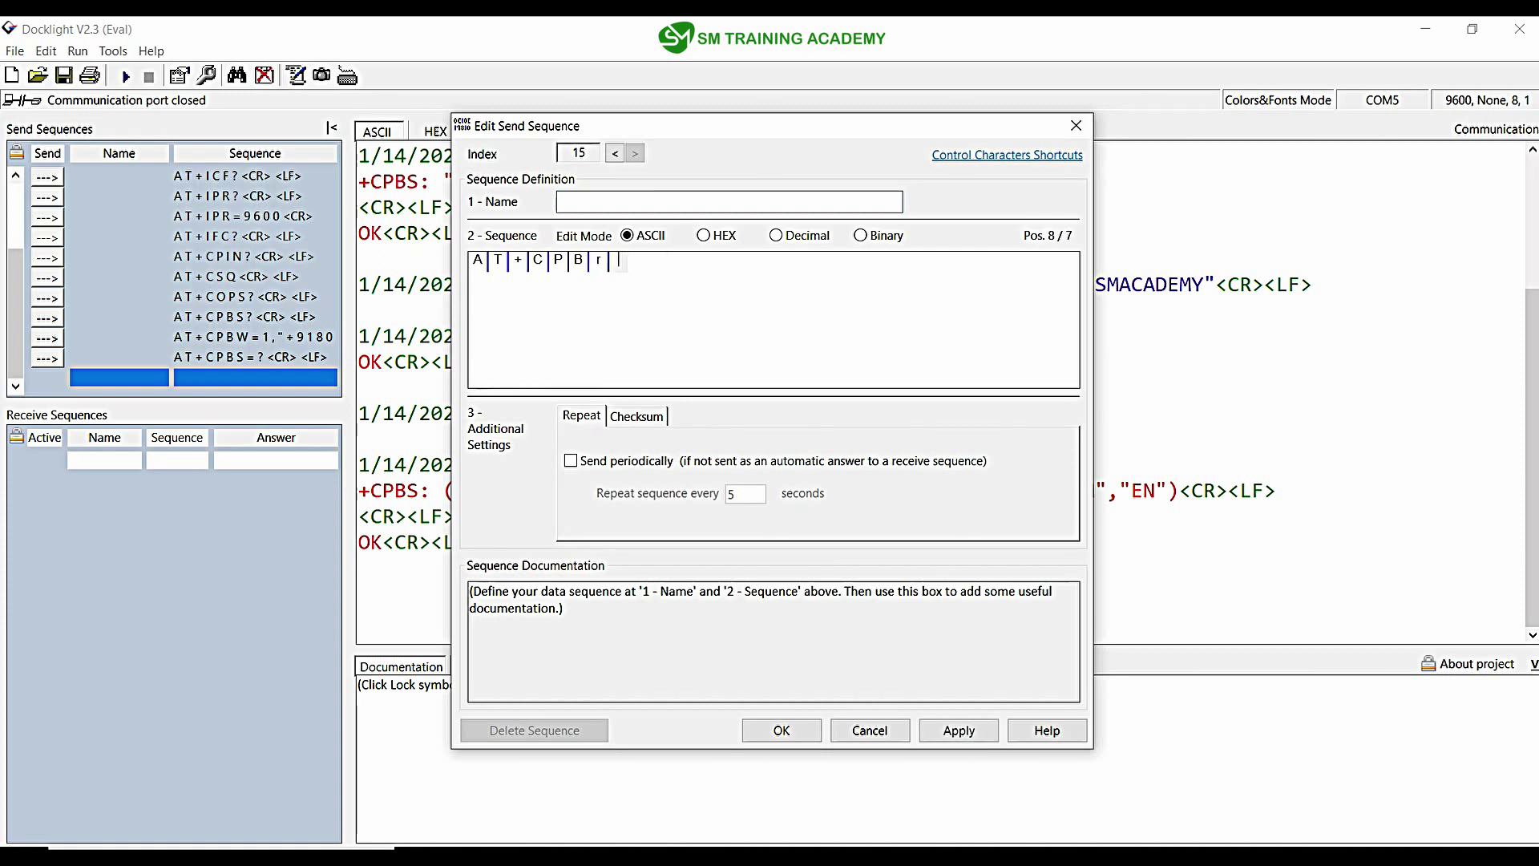
key("shift+Left")
type("R=")
Step: Complete the sequence as AT+CPBR=1 and append hex bytes 0D 0A in HEX mode
left_click_drag(545, 126, 651, 436)
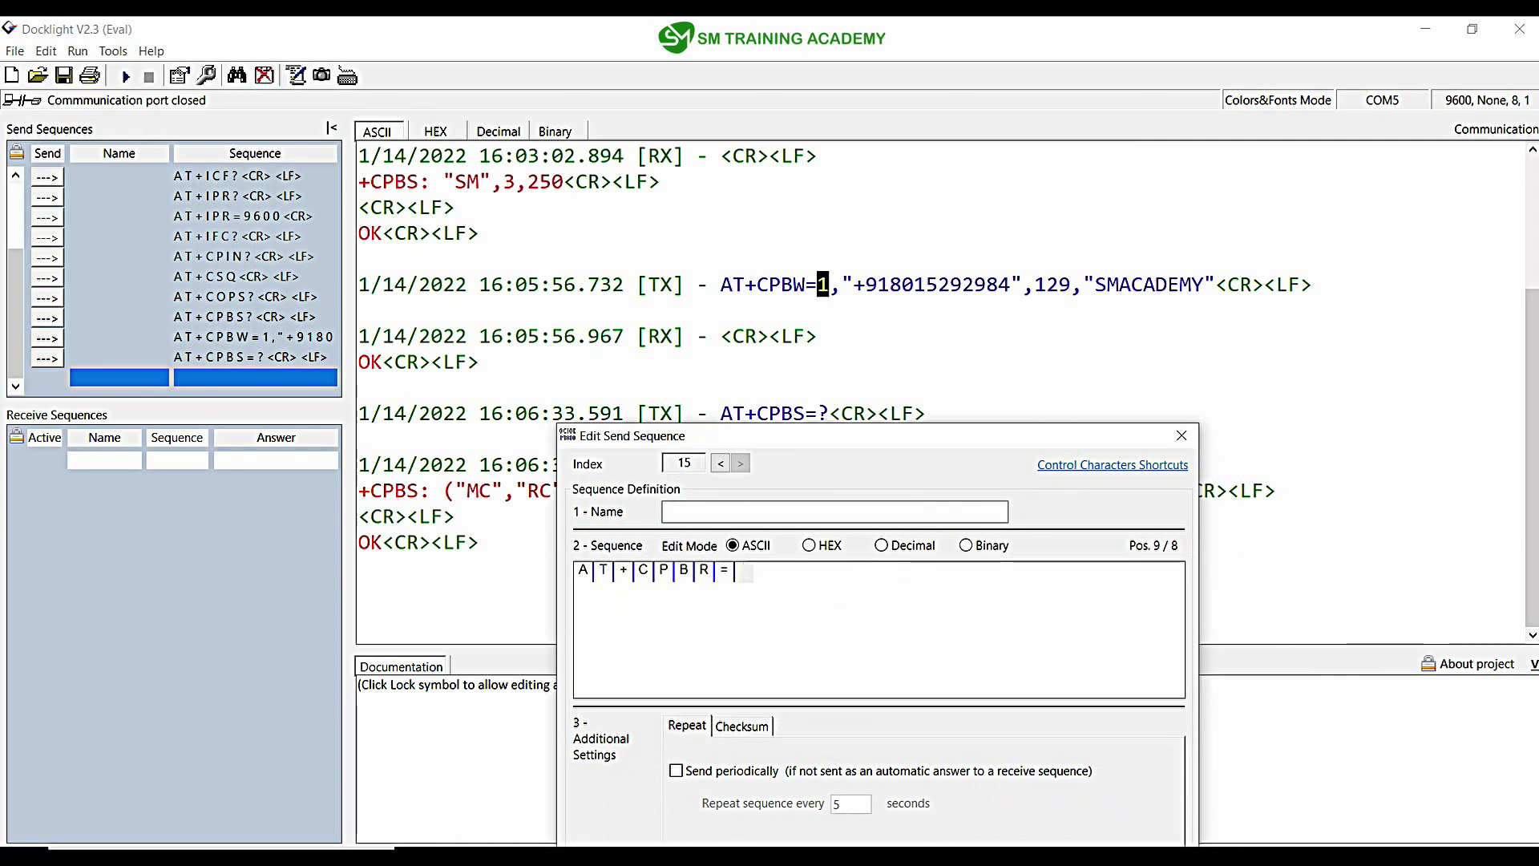
left_click_drag(633, 435, 619, 215)
type("1")
left_click(794, 324)
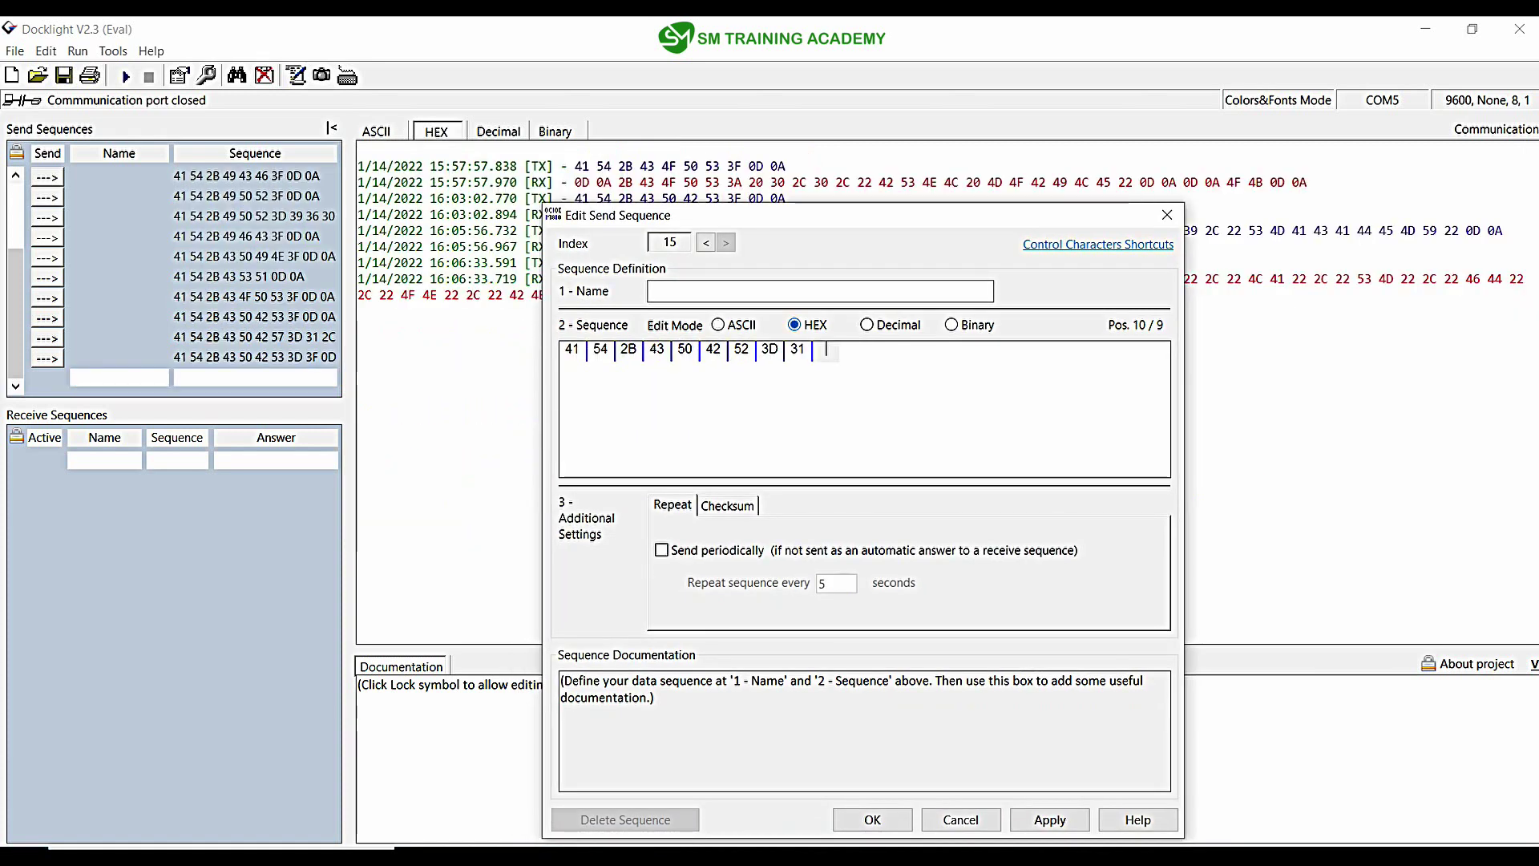
type("0D0A")
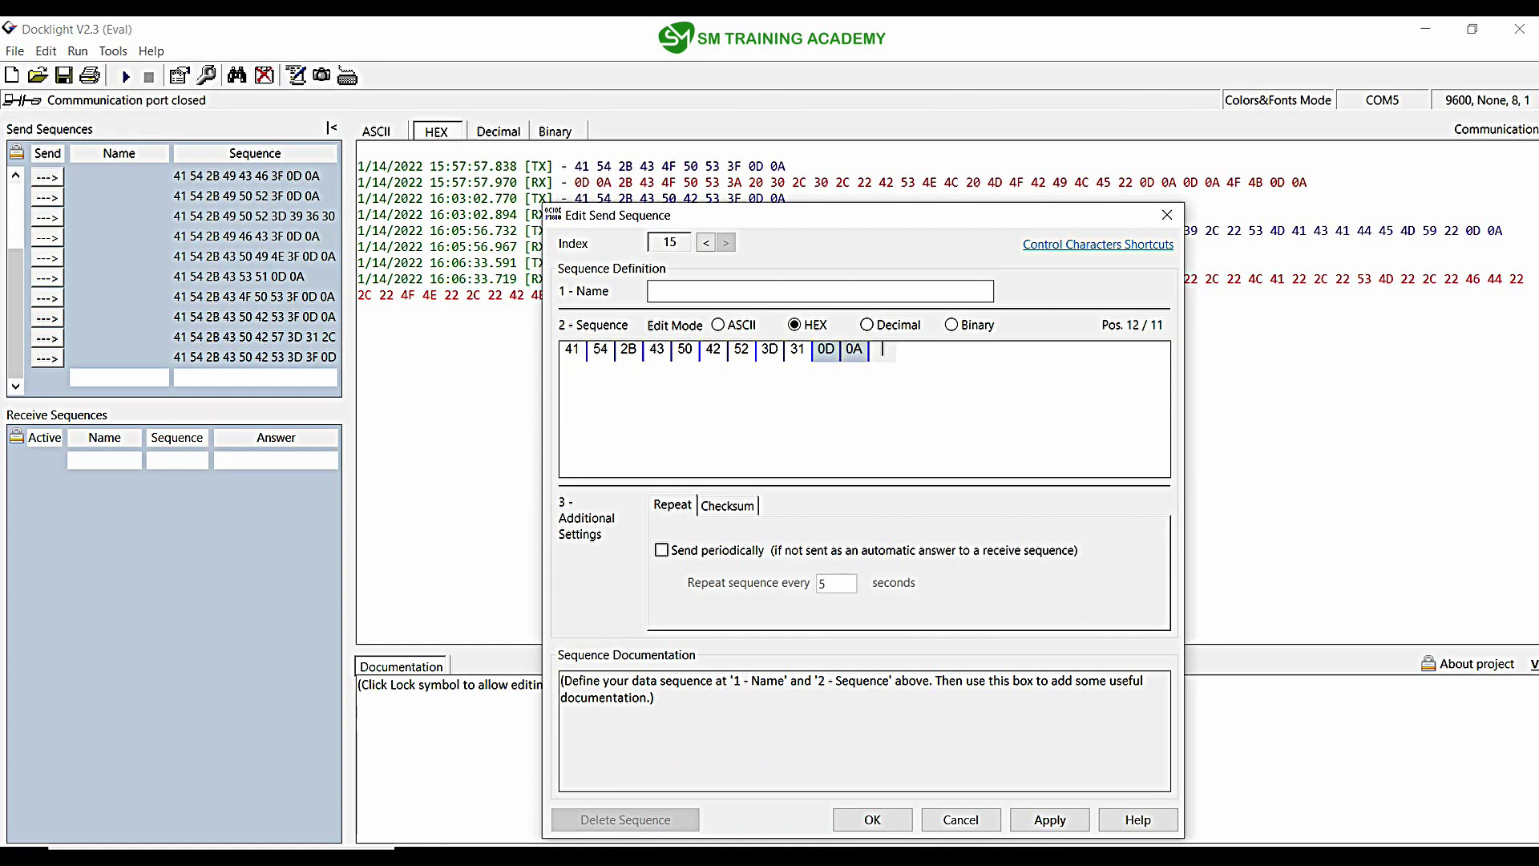
Step: Save the AT+CPBR=1 sequence, switch the log to ASCII, and send it to the modem
key("Return")
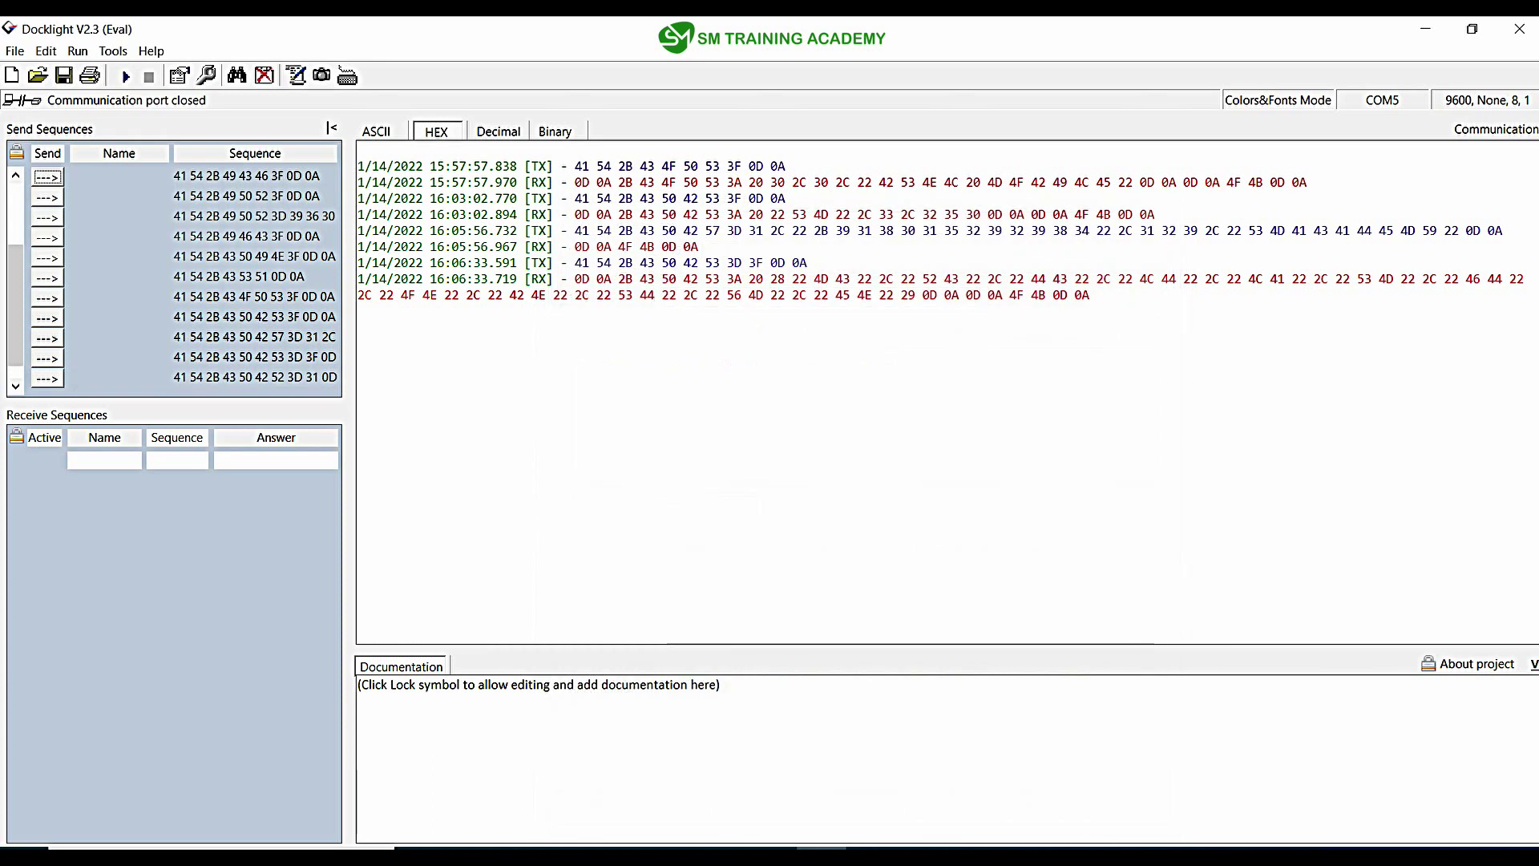
left_click(376, 131)
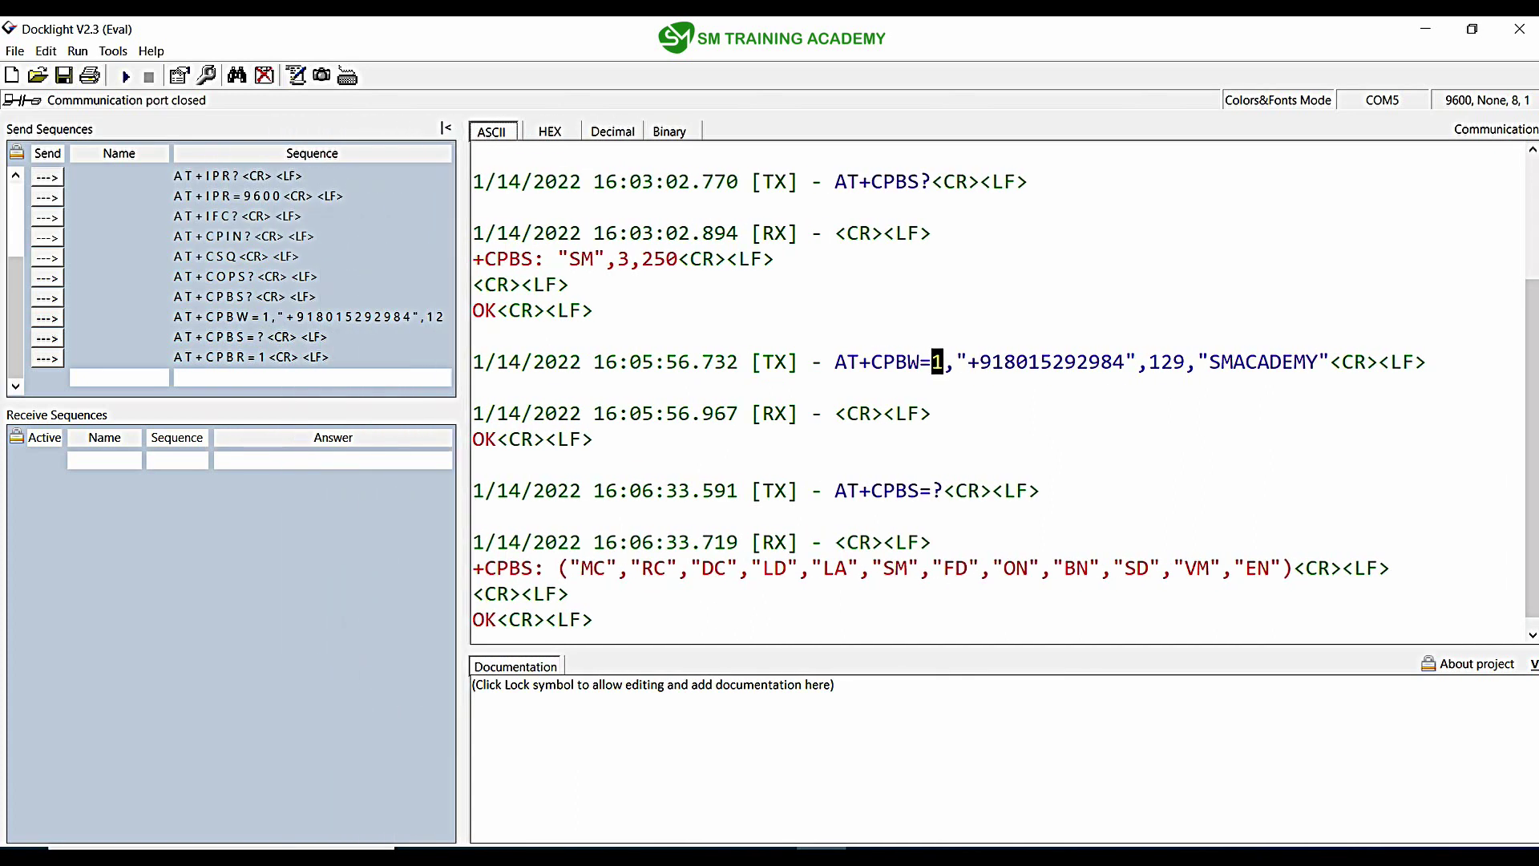
left_click(47, 358)
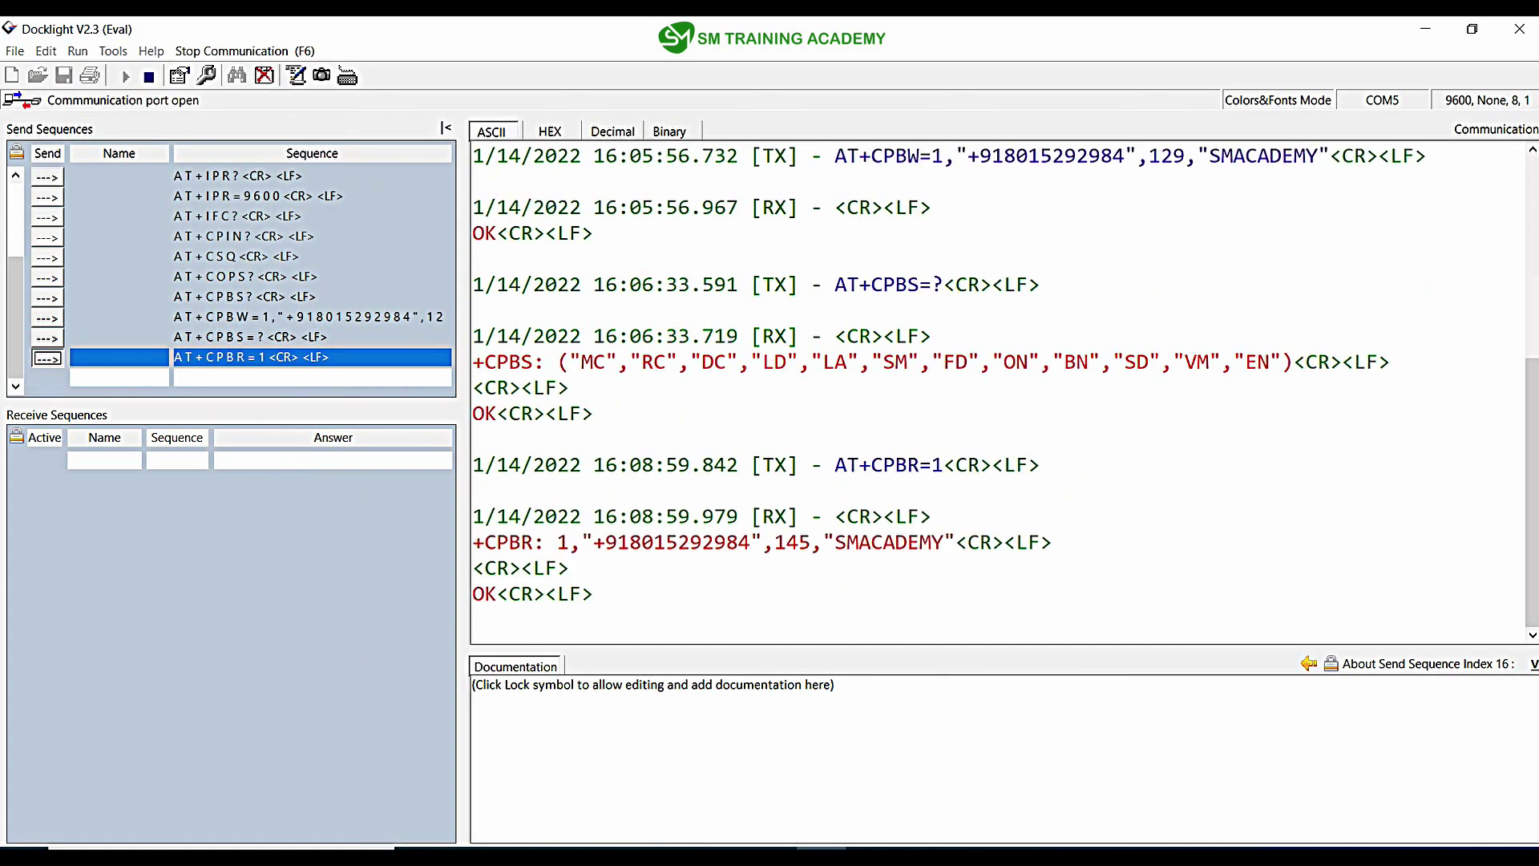
Step: Highlight the read-back phone number, index 1 and name SMACADEMY in the +CPBR reply
left_click_drag(689, 543, 532, 542)
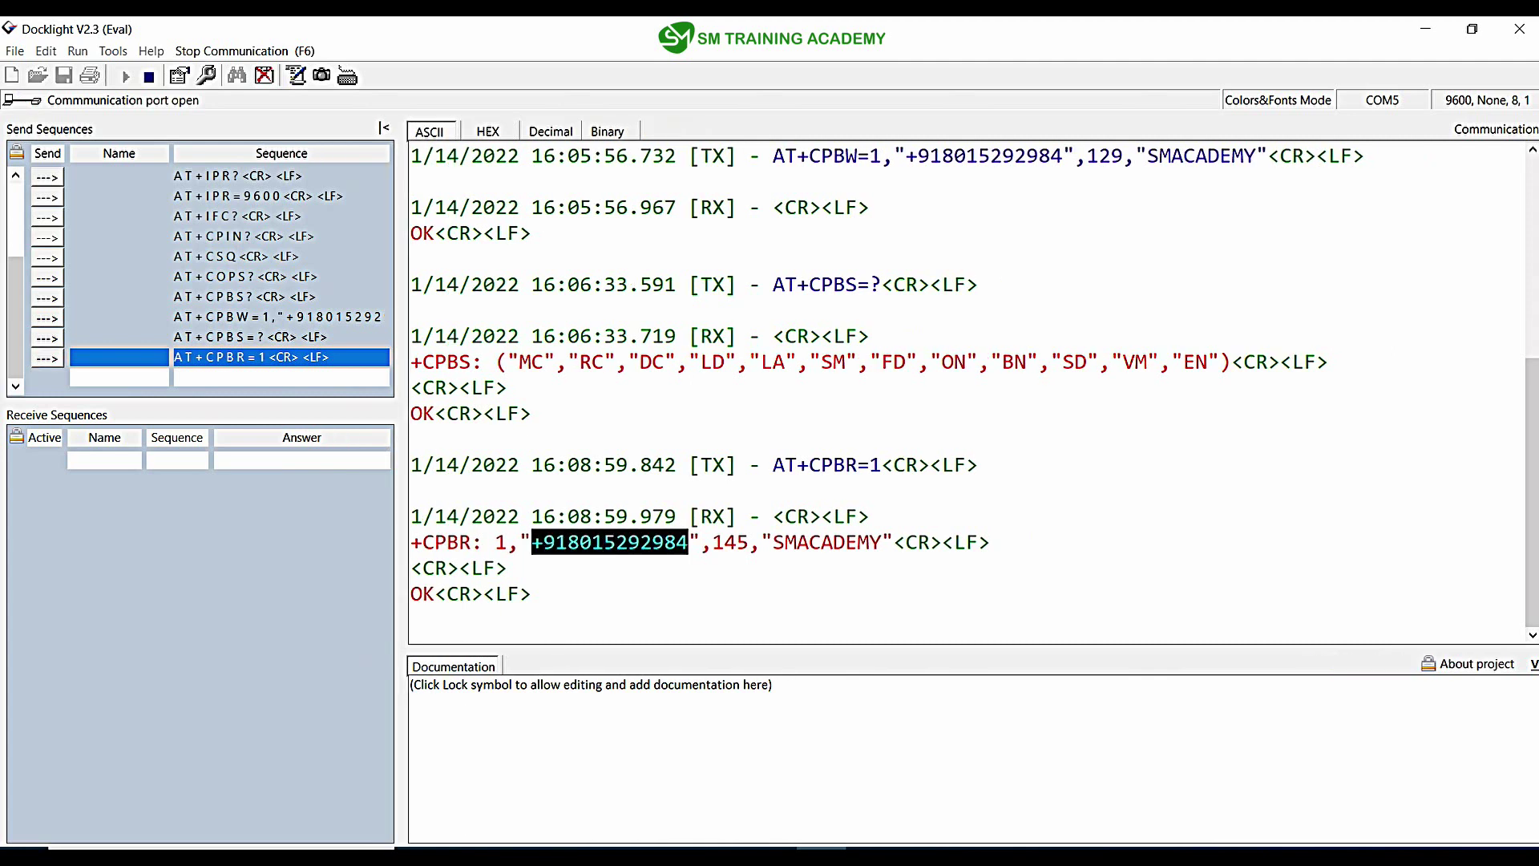
left_click_drag(882, 465, 870, 465)
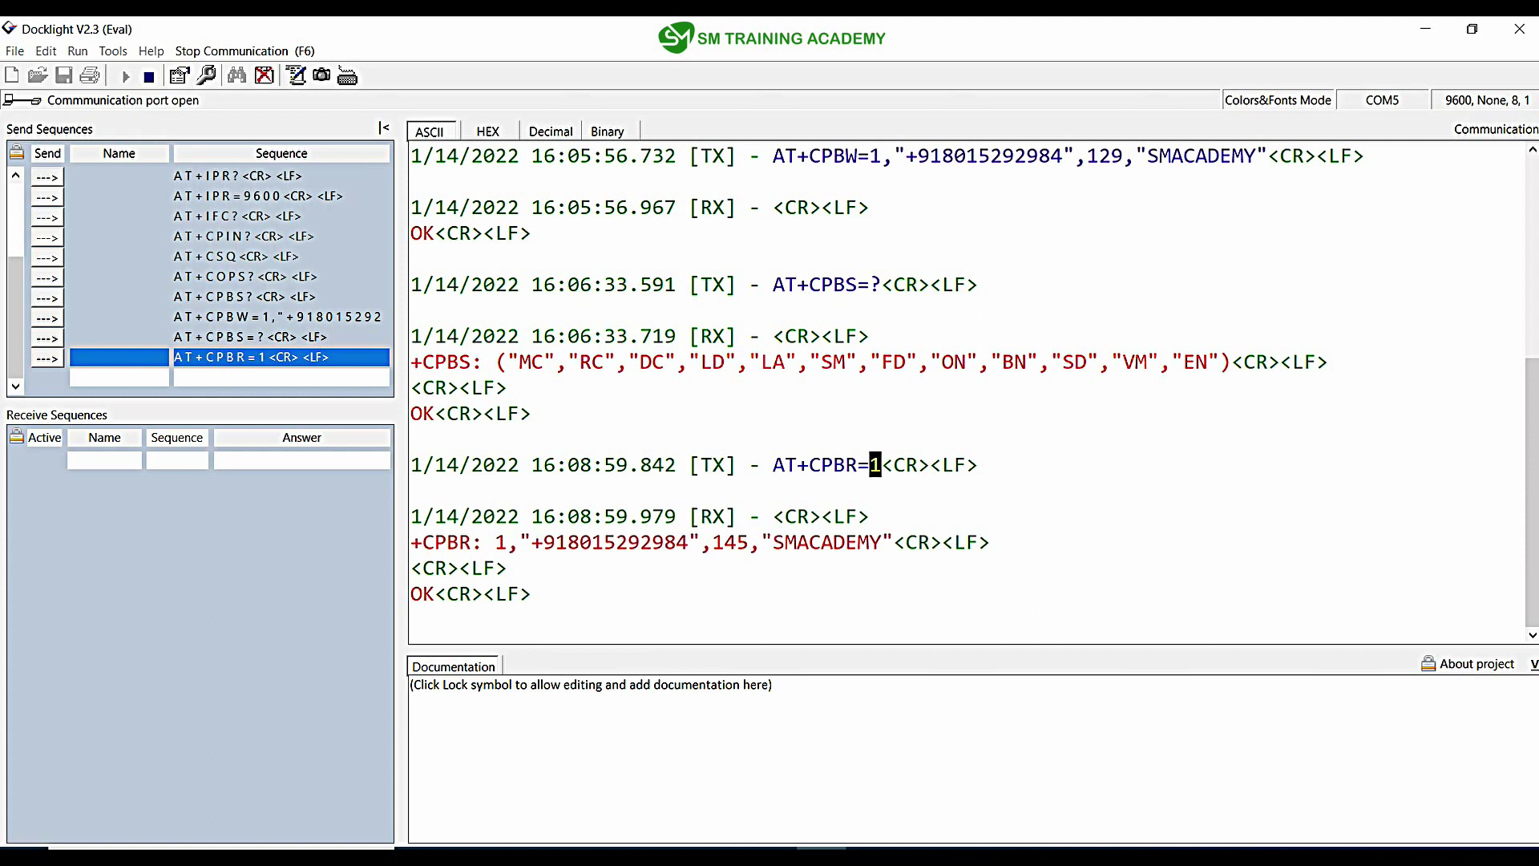
left_click_drag(882, 542, 773, 543)
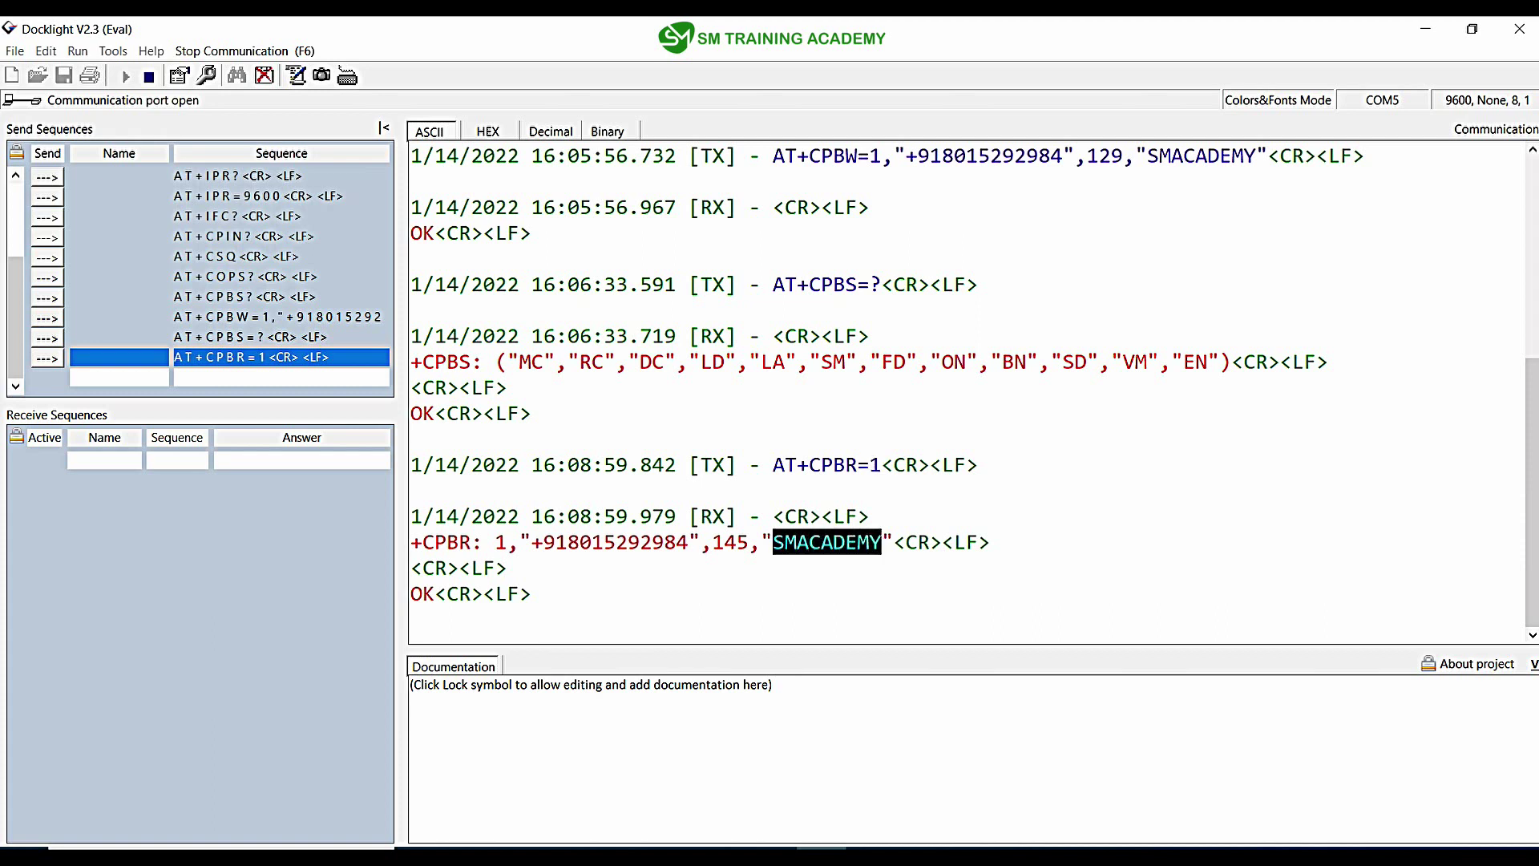
left_click(531, 593)
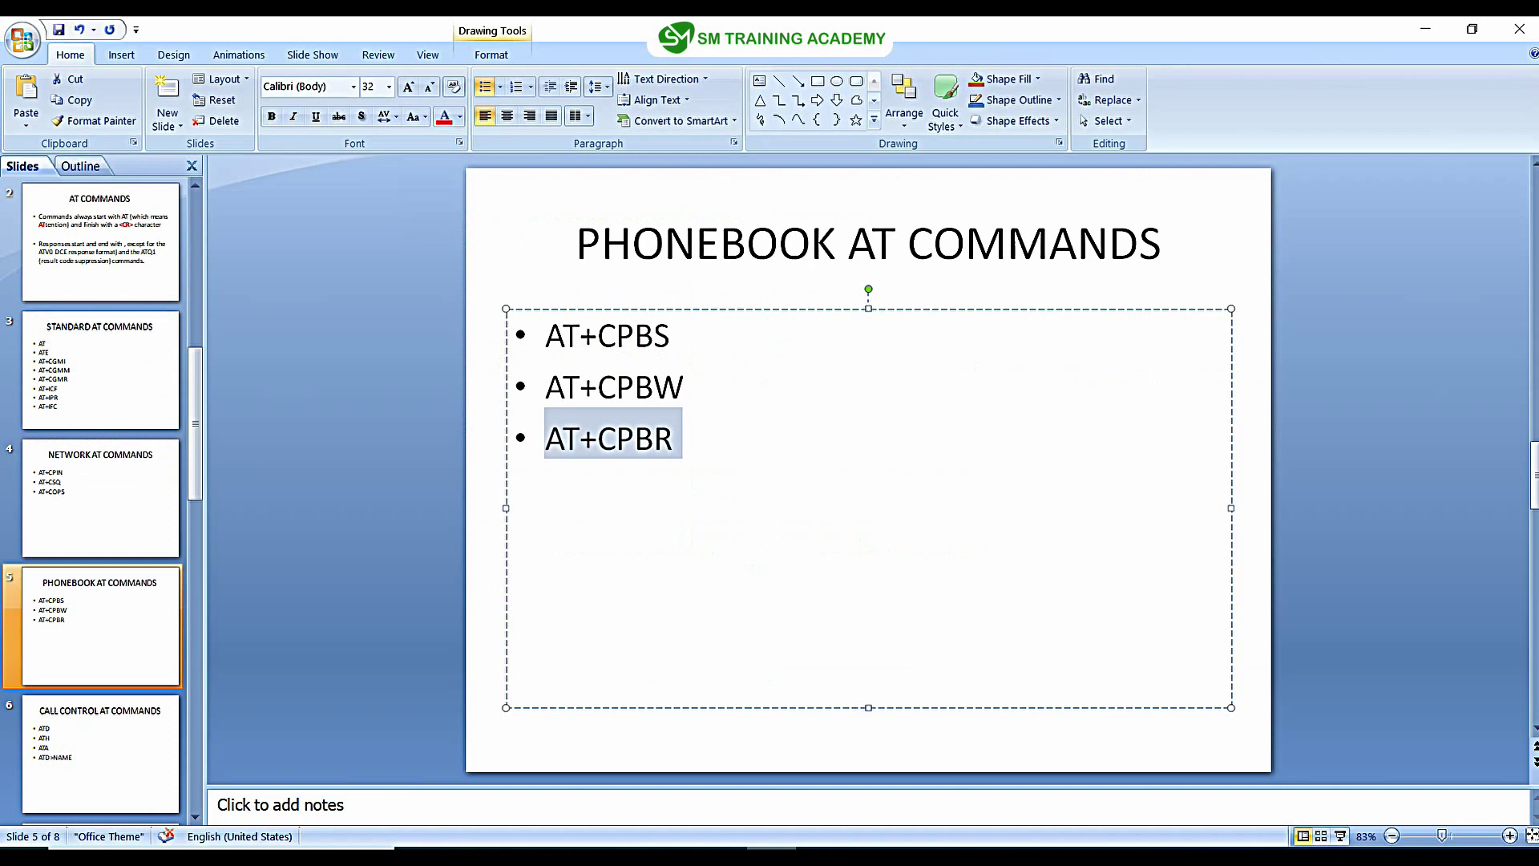
left_click(673, 439)
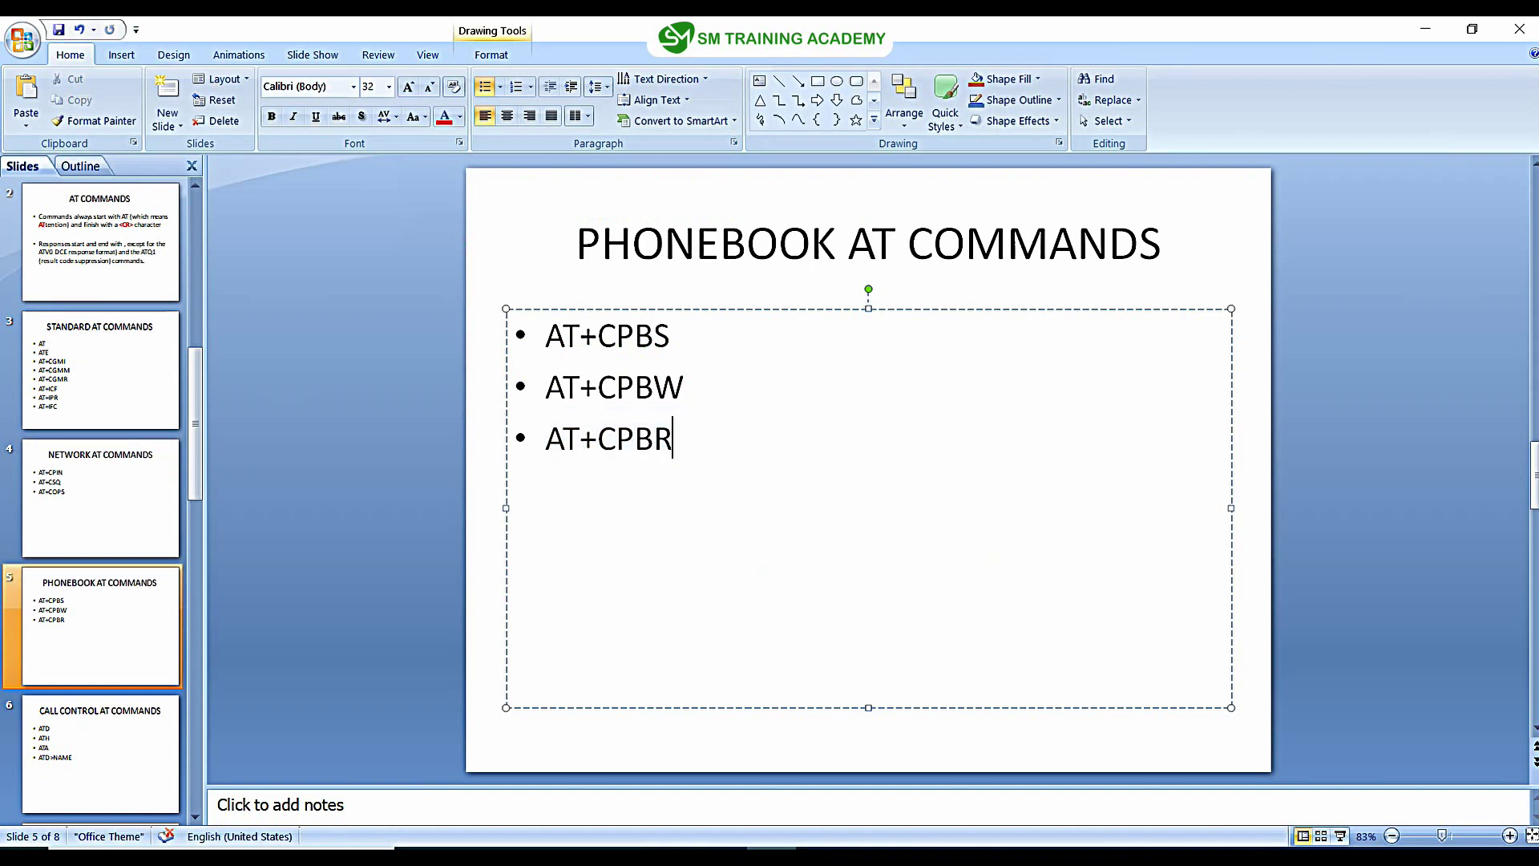